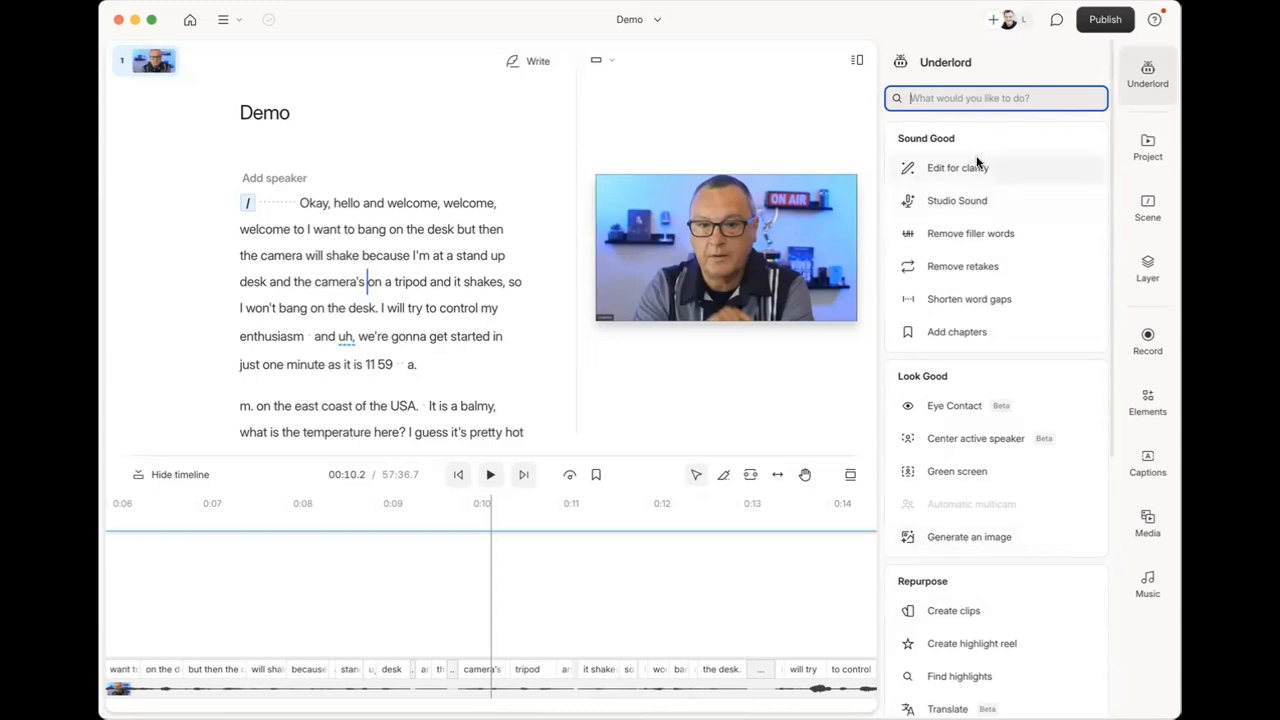
Apply the Studio Sound effect to the recording's audio.
mouse_move(971, 168)
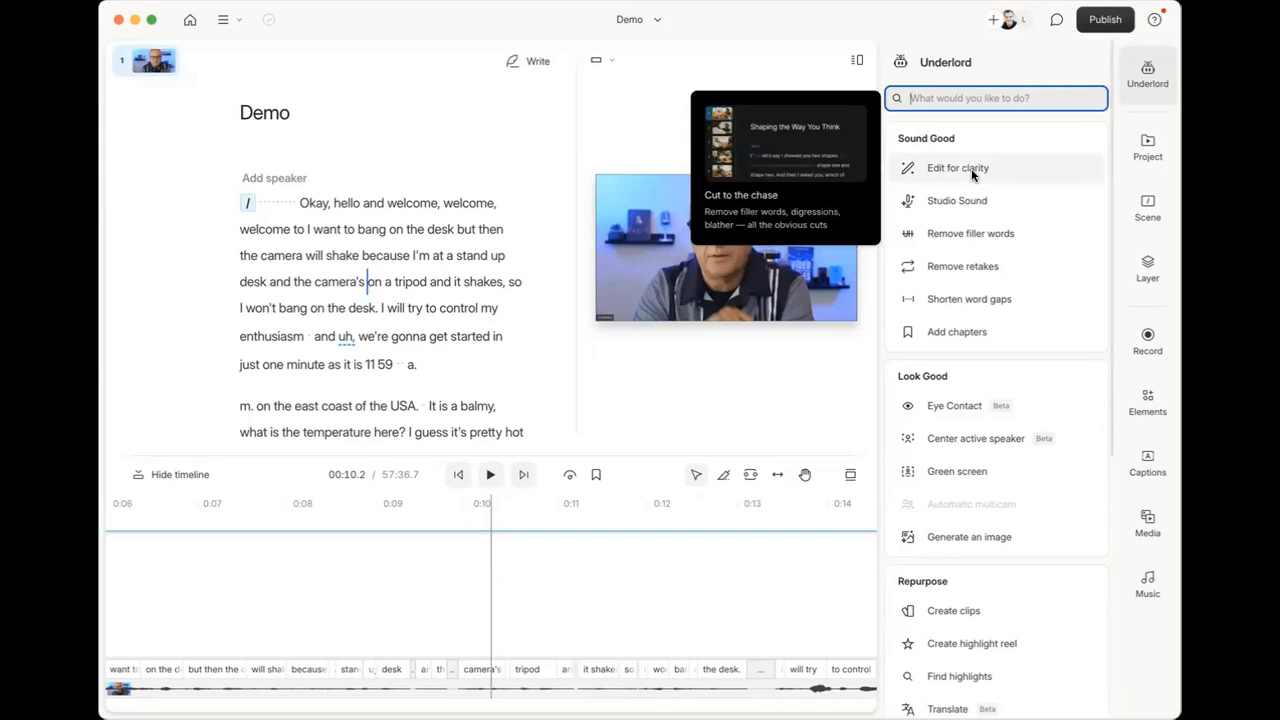
mouse_move(984, 203)
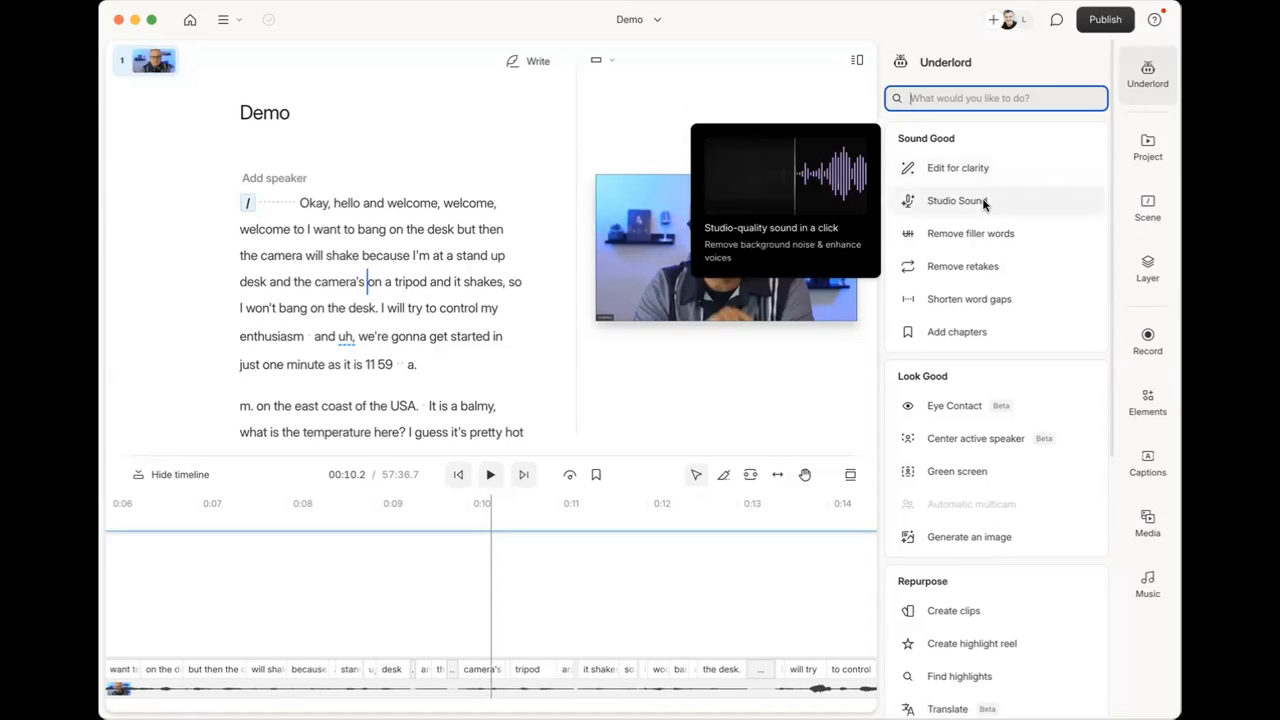
click(968, 202)
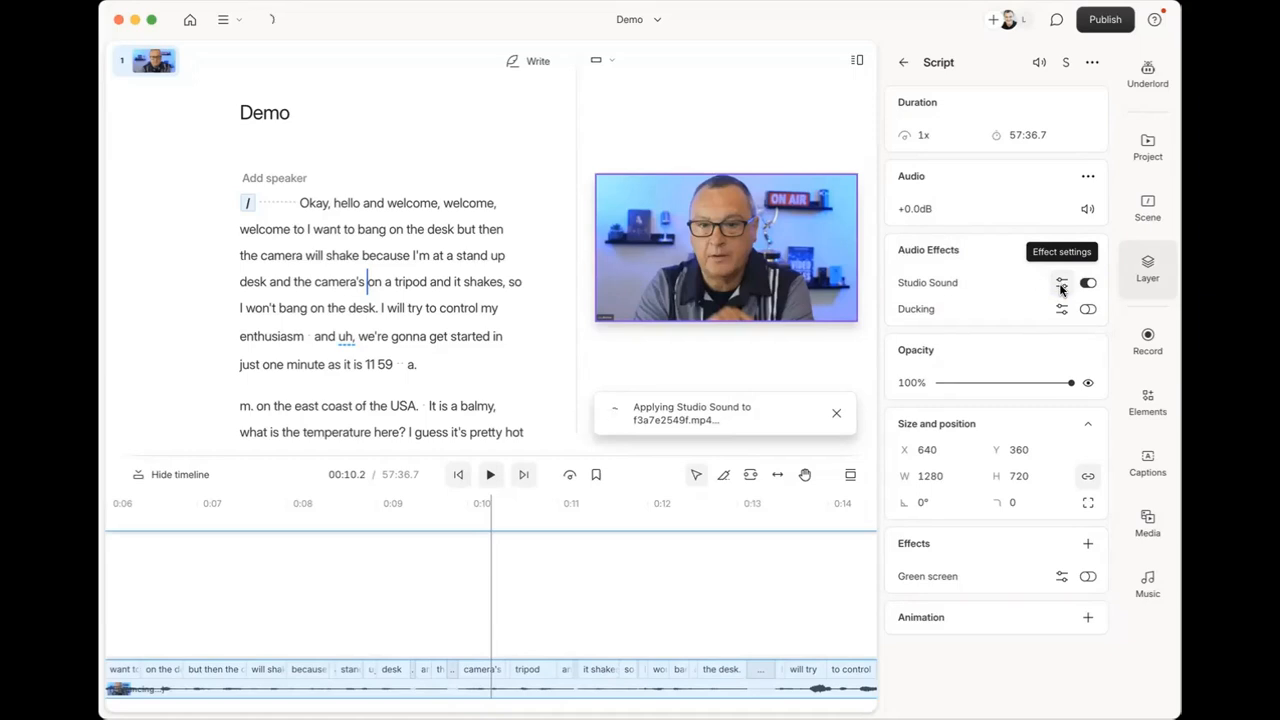
Examine the intensity setting of the Studio Sound effect and close its settings.
click(1062, 287)
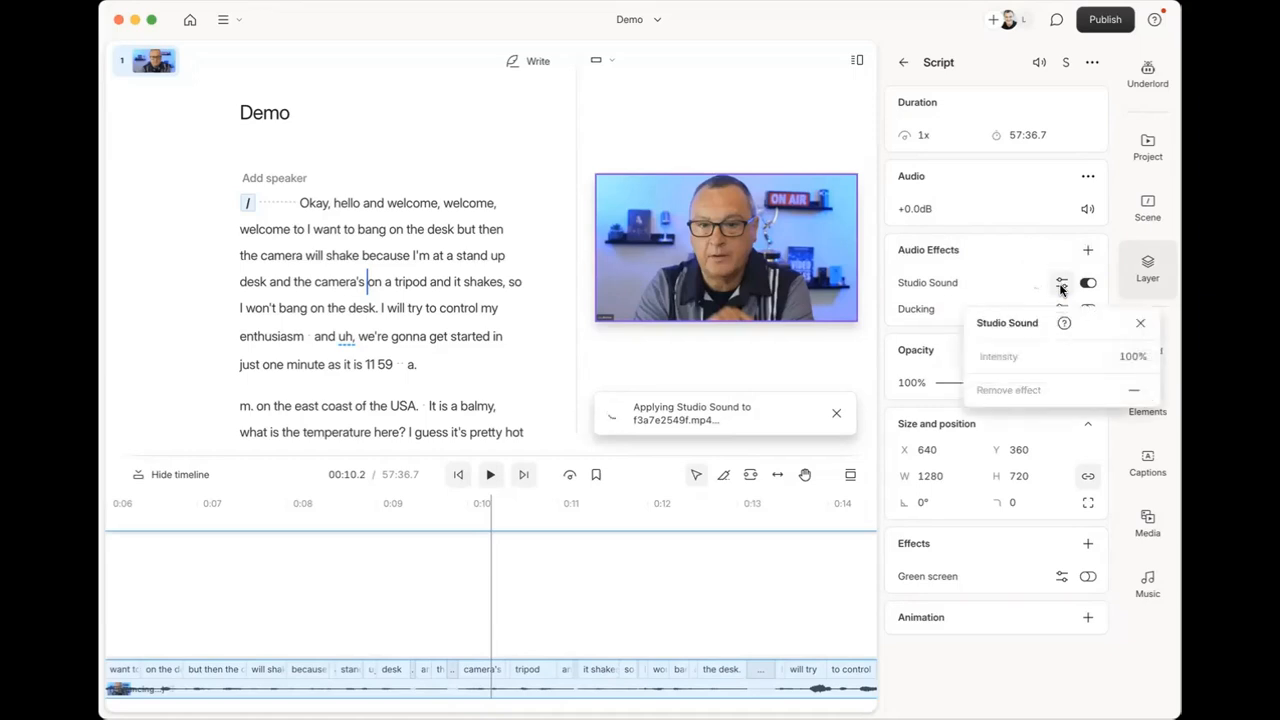
click(1134, 358)
mouse_move(1134, 358)
mouse_down()
mouse_move(1091, 357)
mouse_move(1134, 357)
mouse_up()
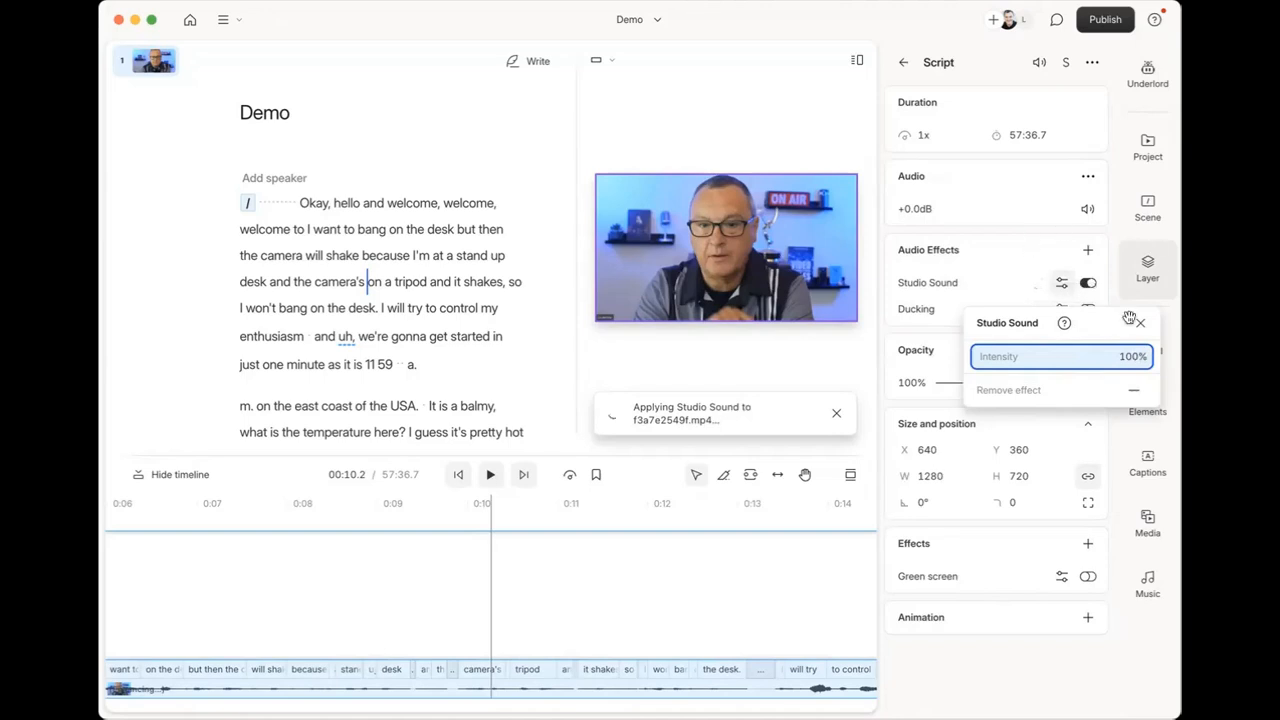
click(1140, 323)
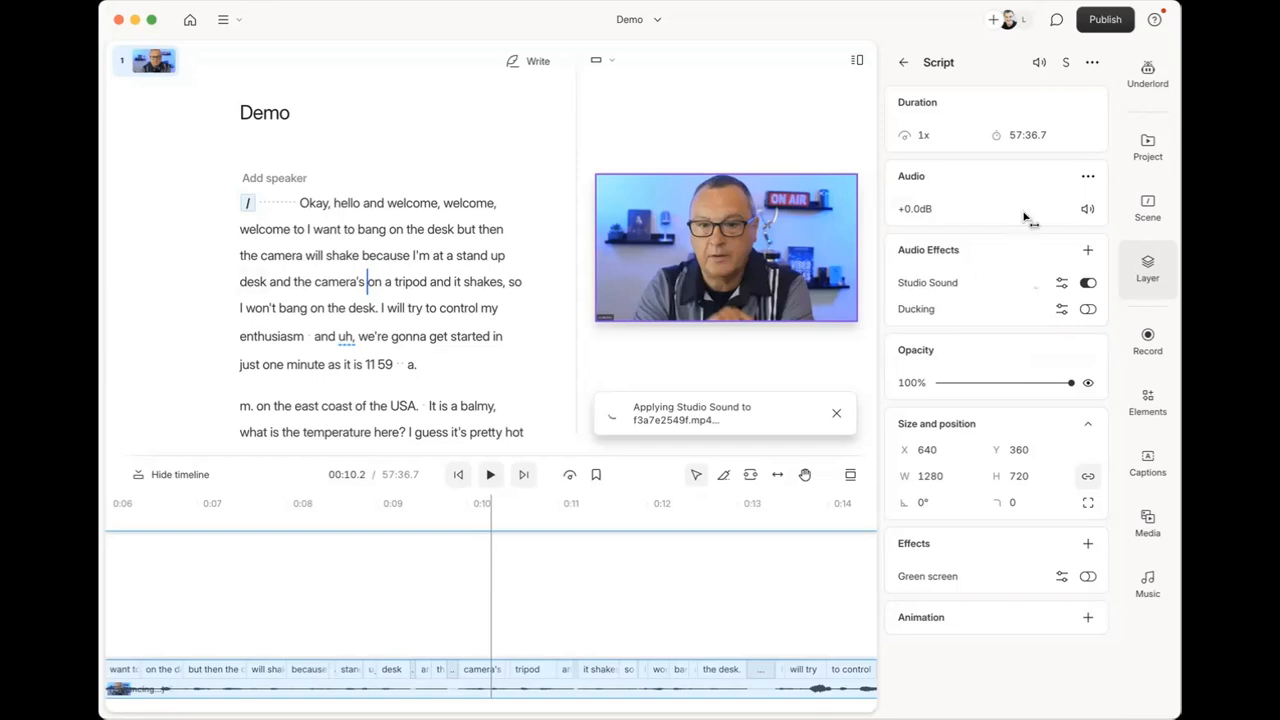
Find all filler words in the transcript, review the matches, and delete every one of them.
click(1148, 80)
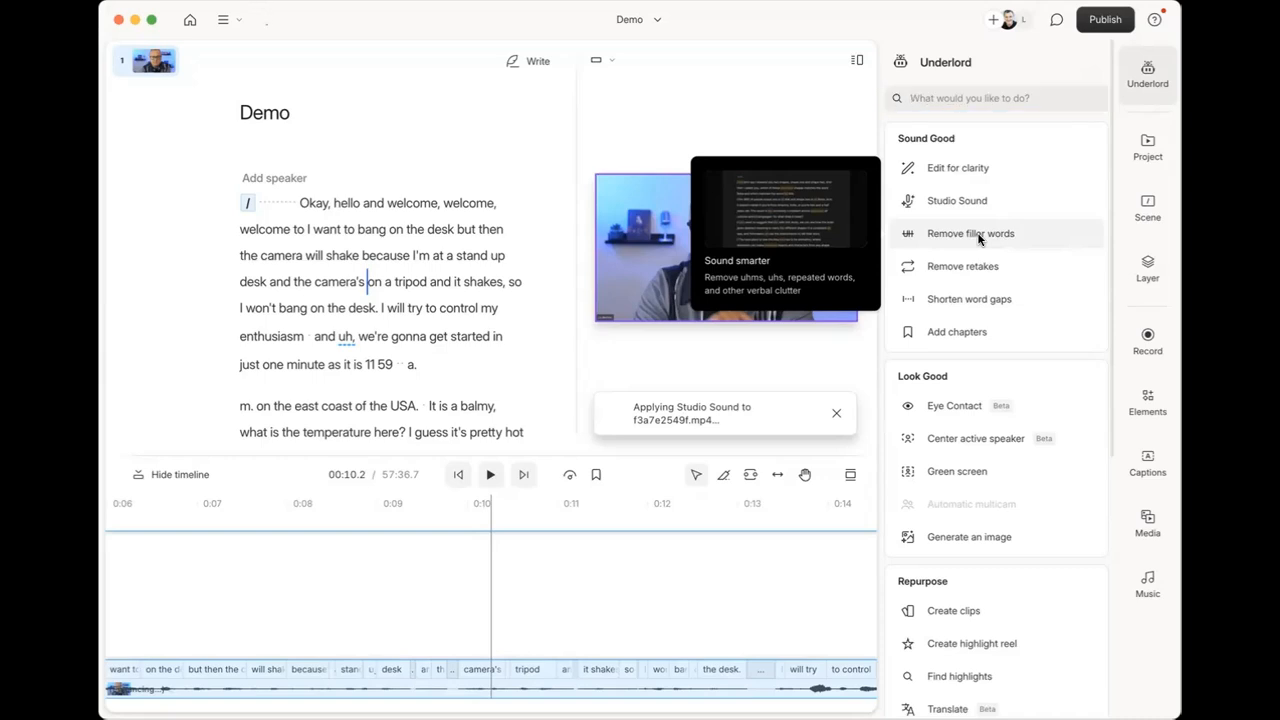
click(979, 235)
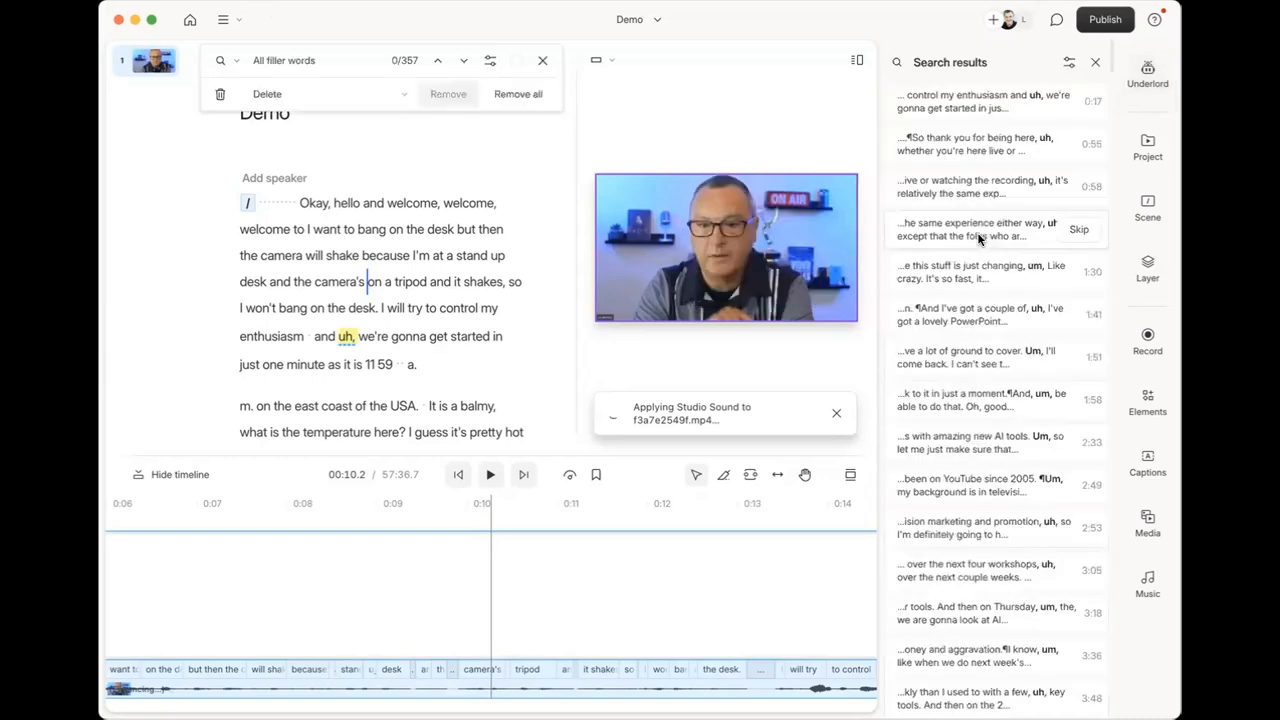
scroll(400, 345, down, 5)
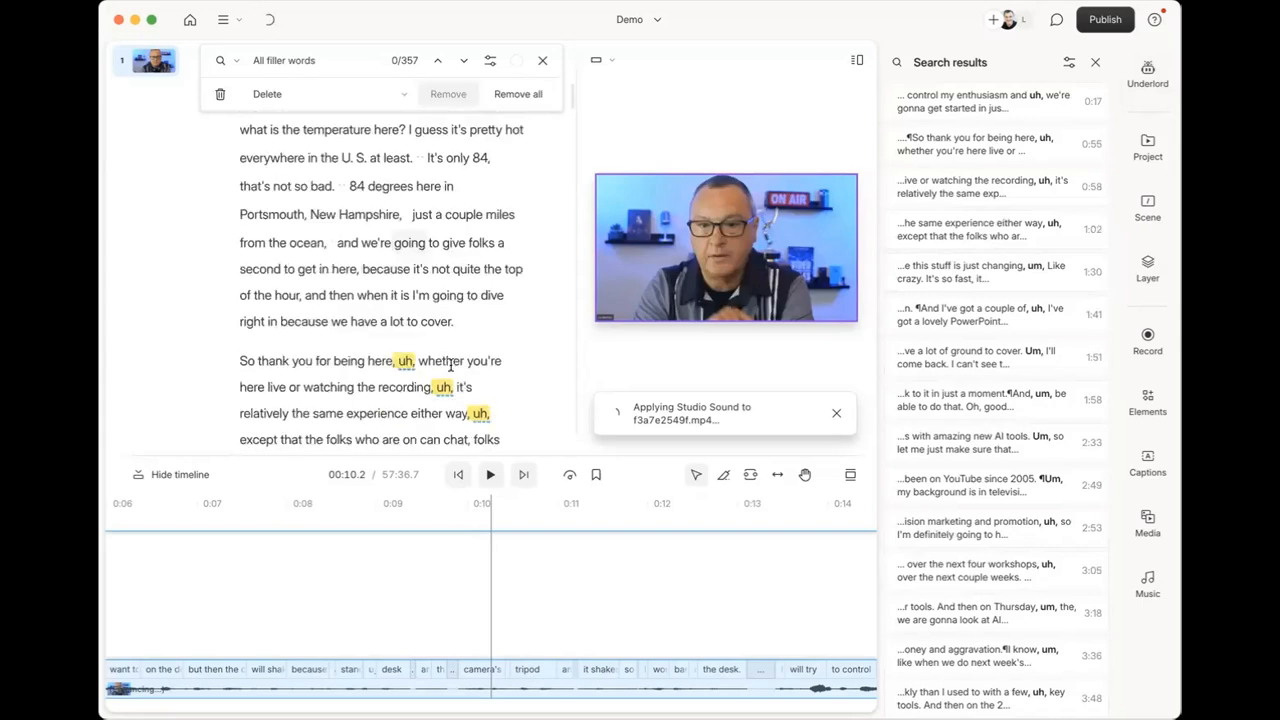
scroll(437, 337, down, 3)
scroll(437, 337, down, 3)
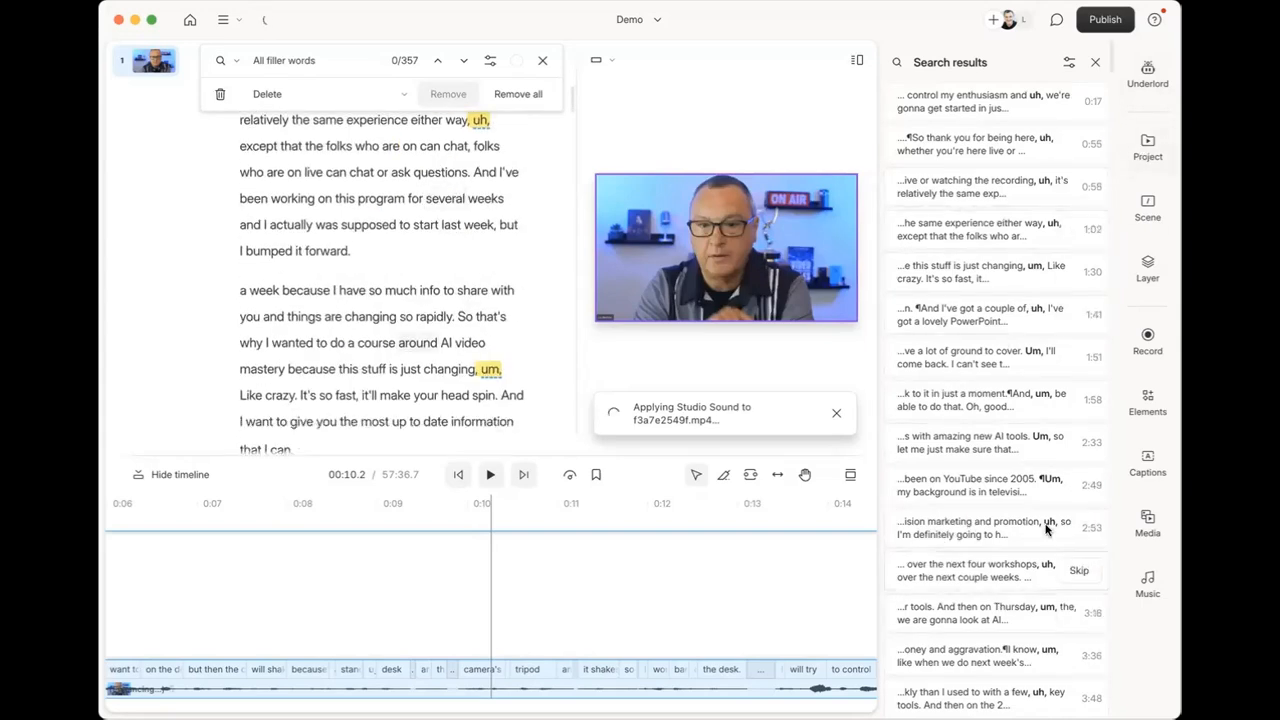
scroll(450, 345, down, 11)
scroll(450, 350, down, 9)
scroll(450, 355, up, 7)
scroll(451, 355, up, 20)
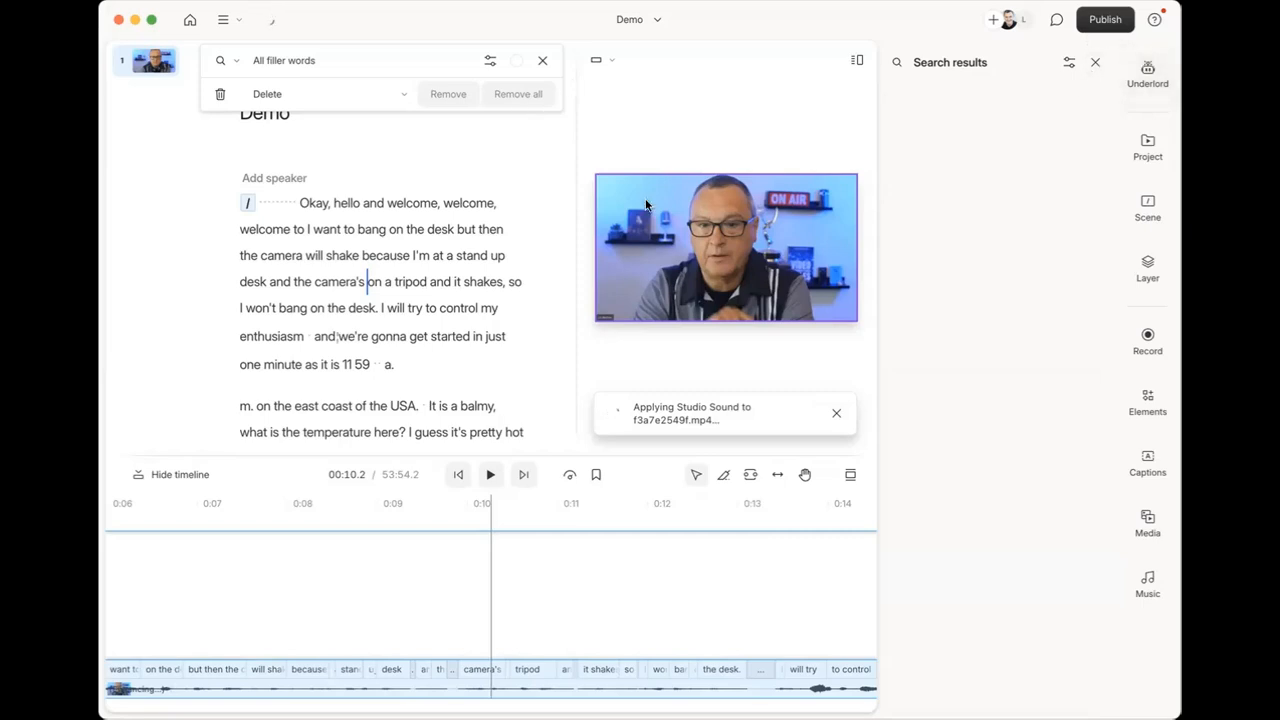
Examine the opening passage of the transcript and its word gaps, including those before "Okay" and "84 degrees".
drag(307, 229, 406, 374)
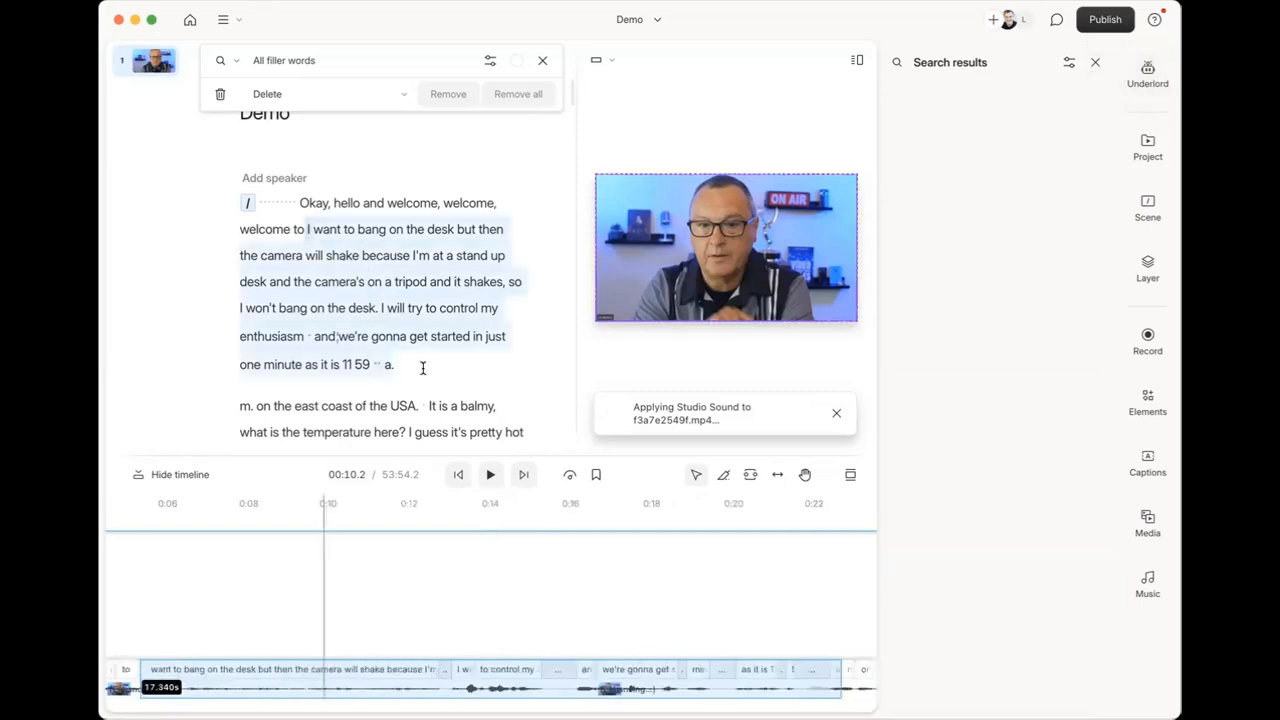
scroll(425, 366, down, 2)
scroll(426, 364, up, 2)
click(237, 214)
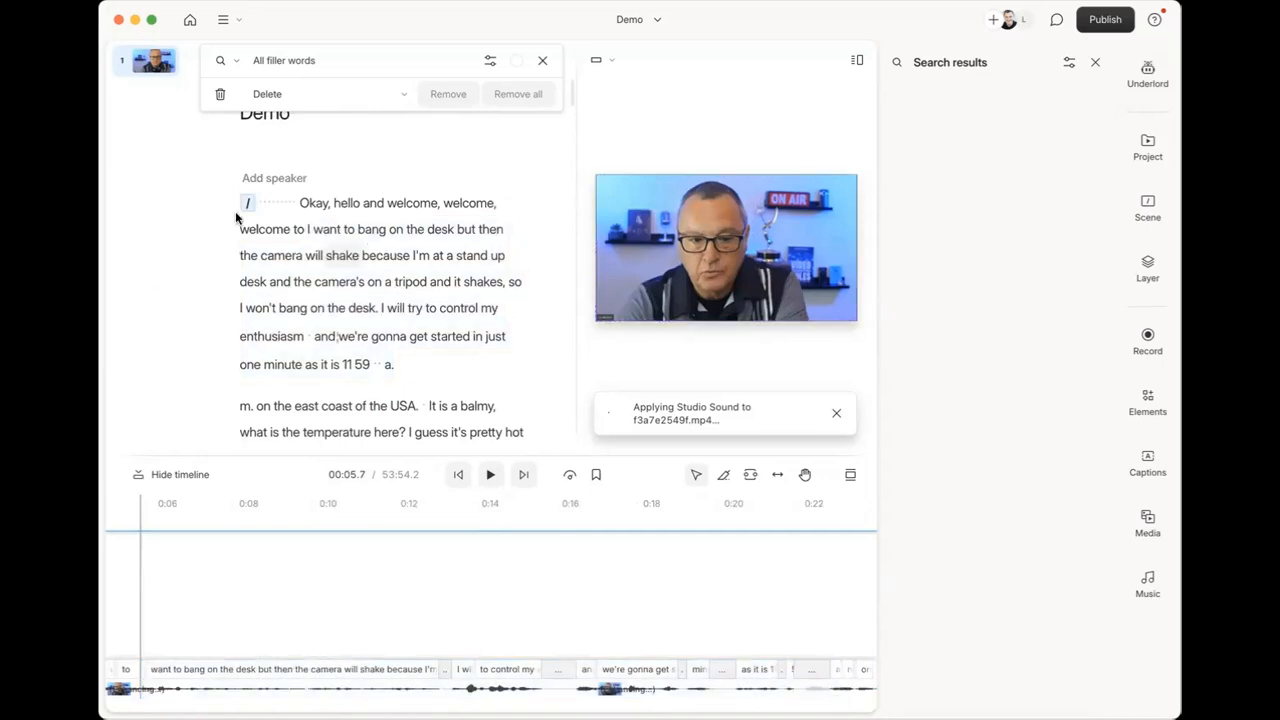
click(293, 203)
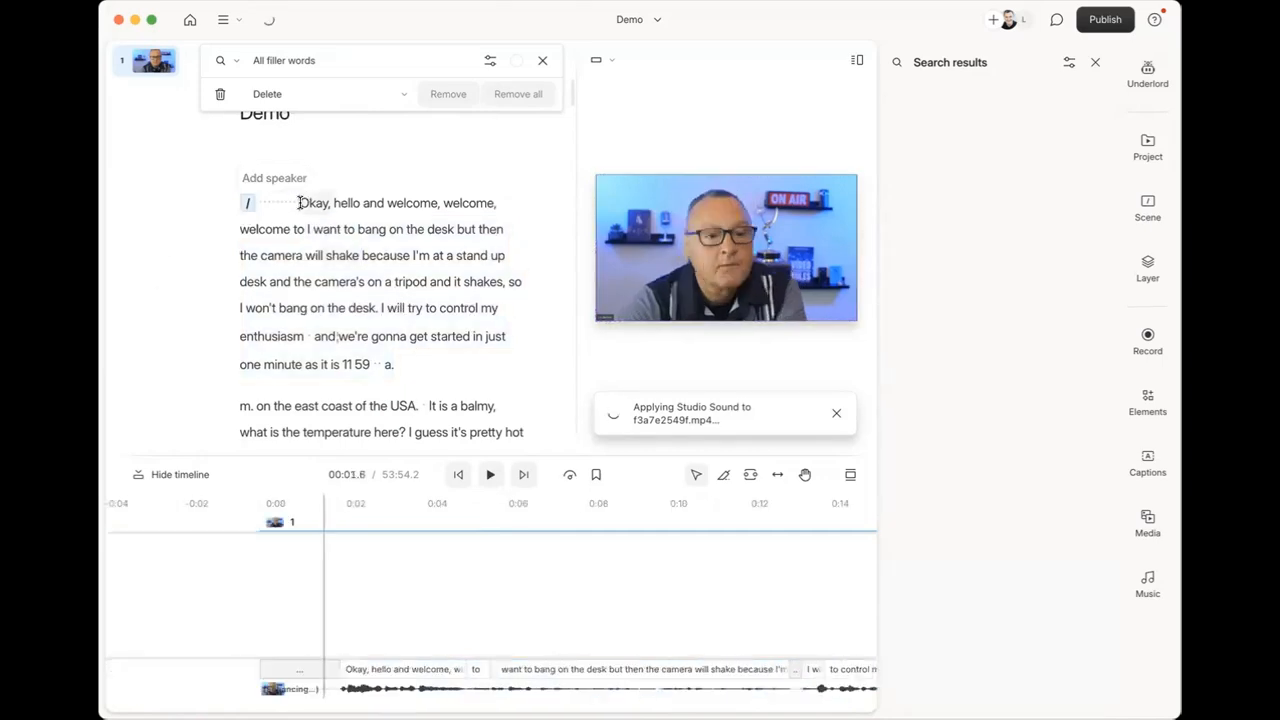
click(258, 208)
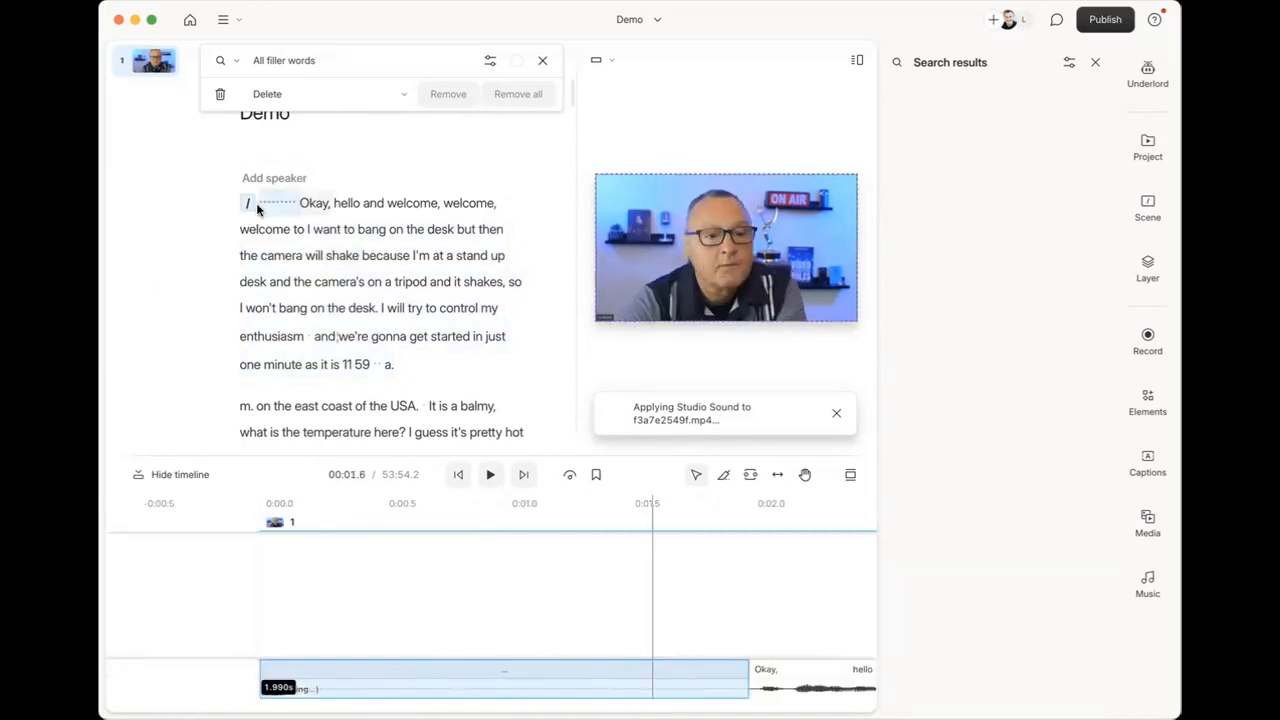
scroll(423, 348, down, 2)
scroll(423, 348, down, 3)
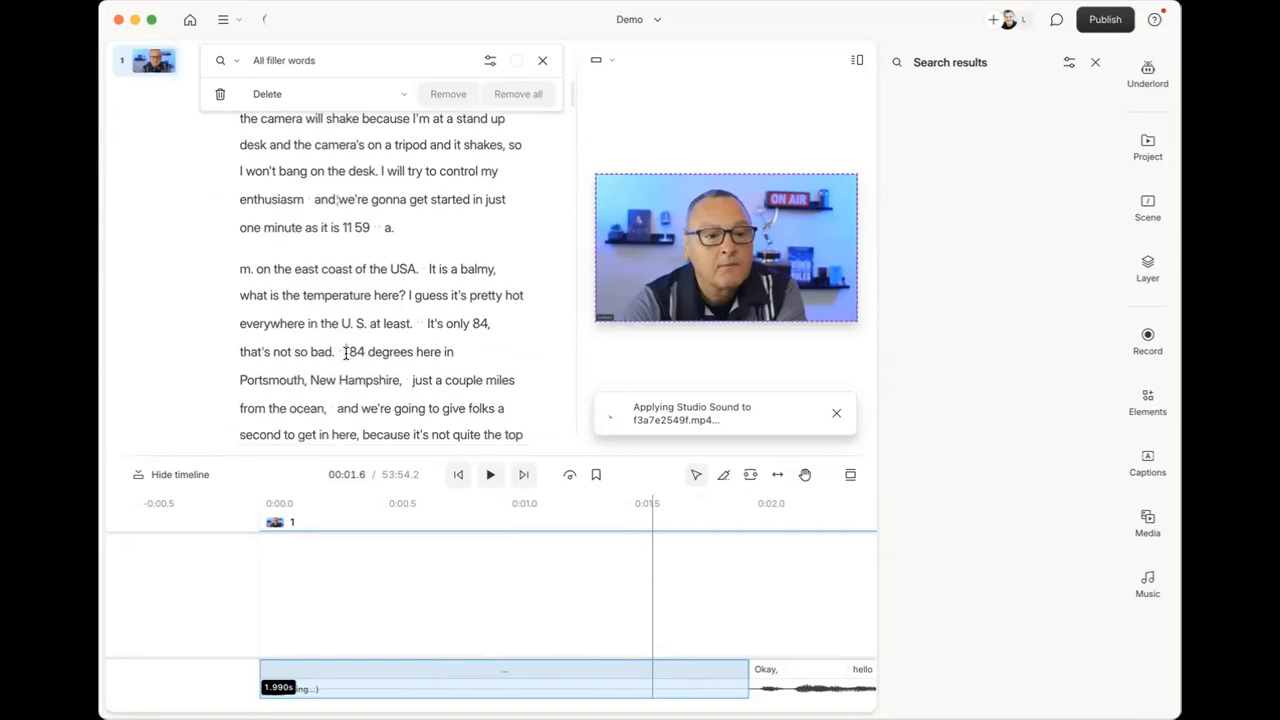
click(345, 352)
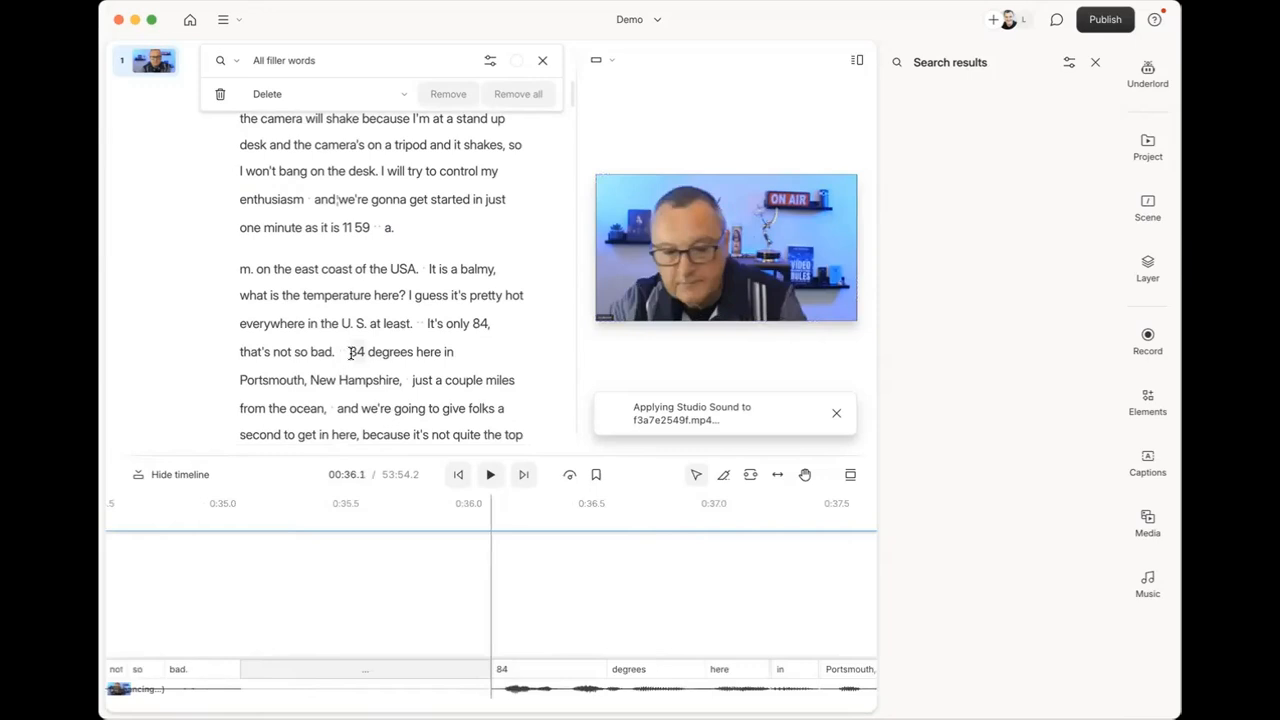
click(341, 352)
scroll(341, 352, up, 5)
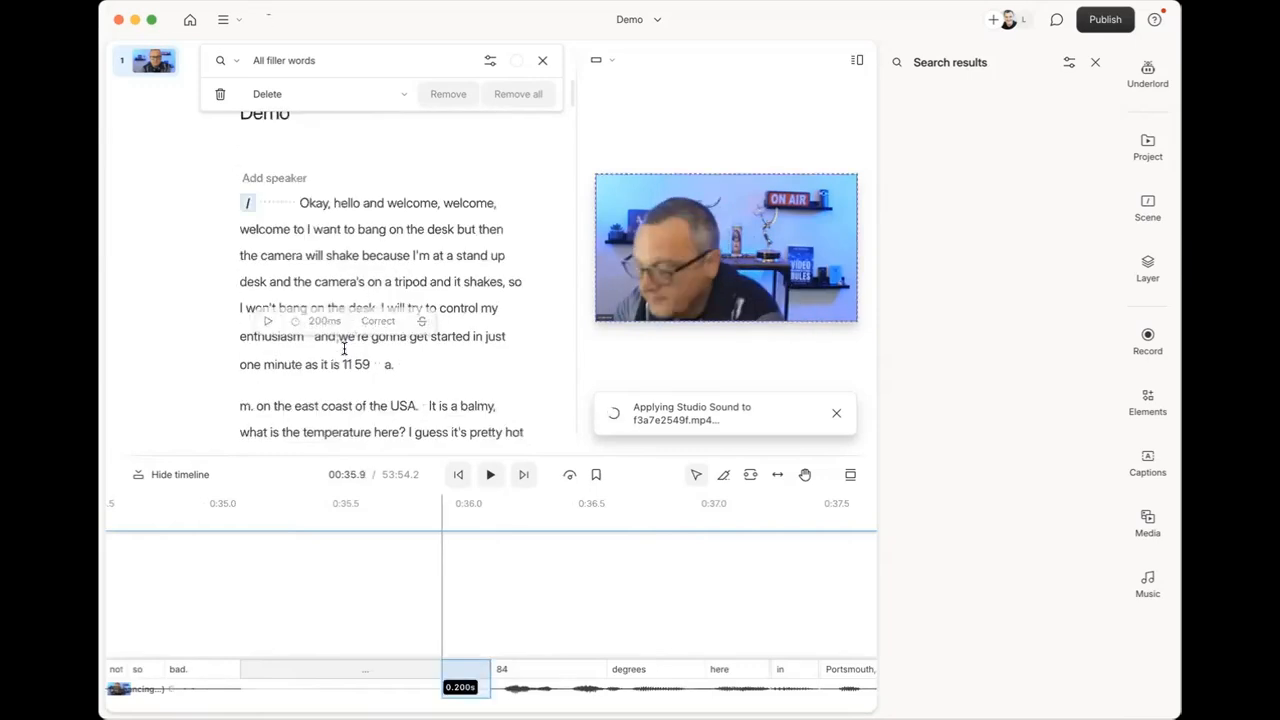
Delete the silent gap before "Okay" at the start of the transcript.
click(297, 200)
drag(297, 201, 257, 200)
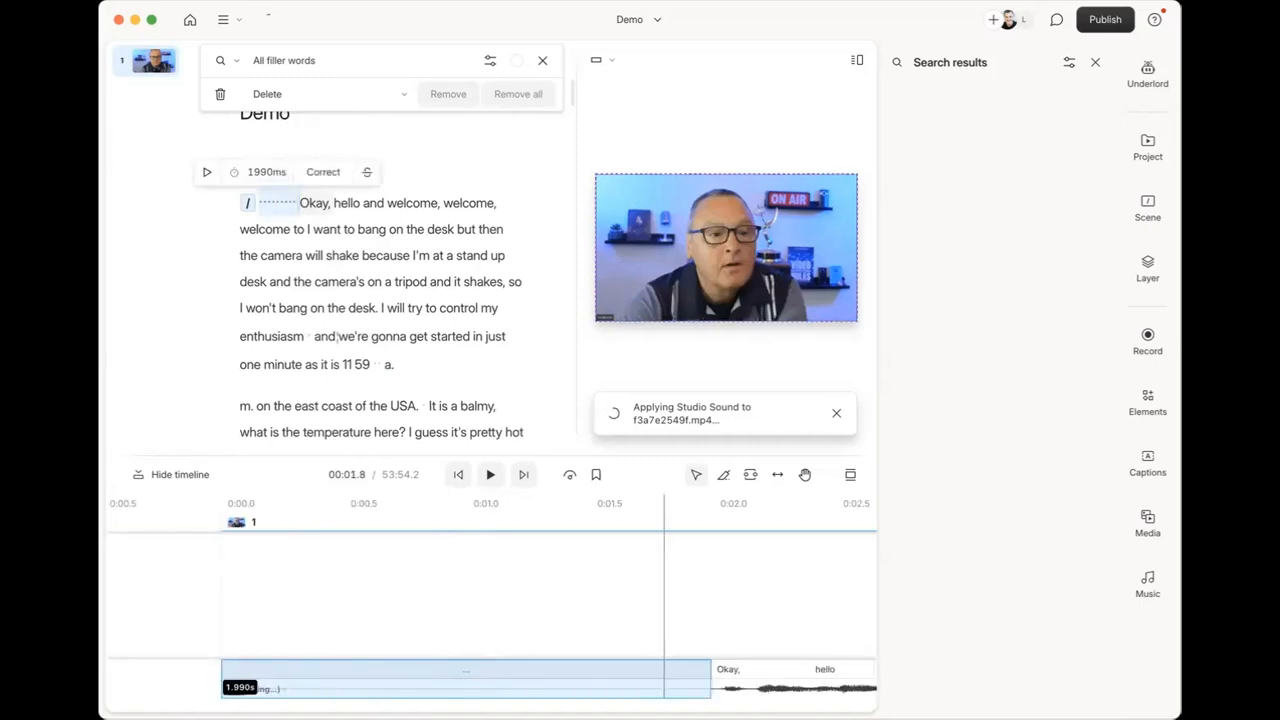
key(BackSpace)
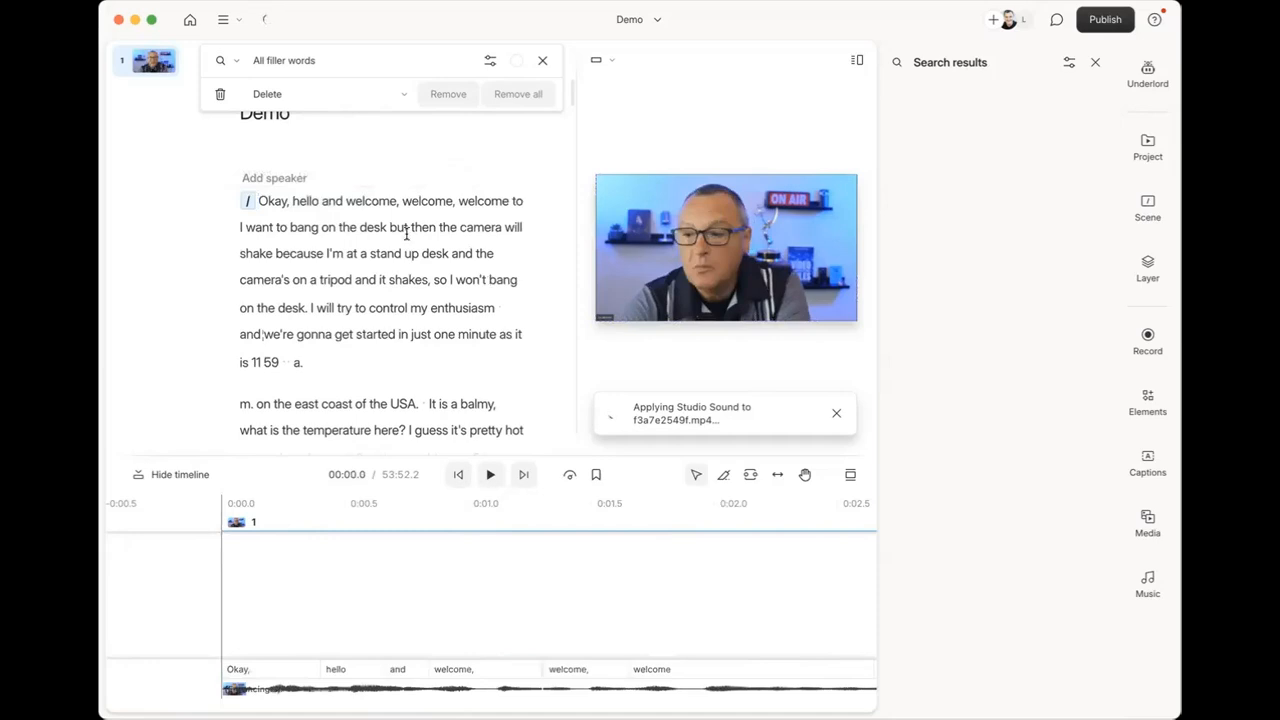
Run Shorten word gaps for gaps of 1 second or more, delete all matches, and review the remaining results.
click(1147, 75)
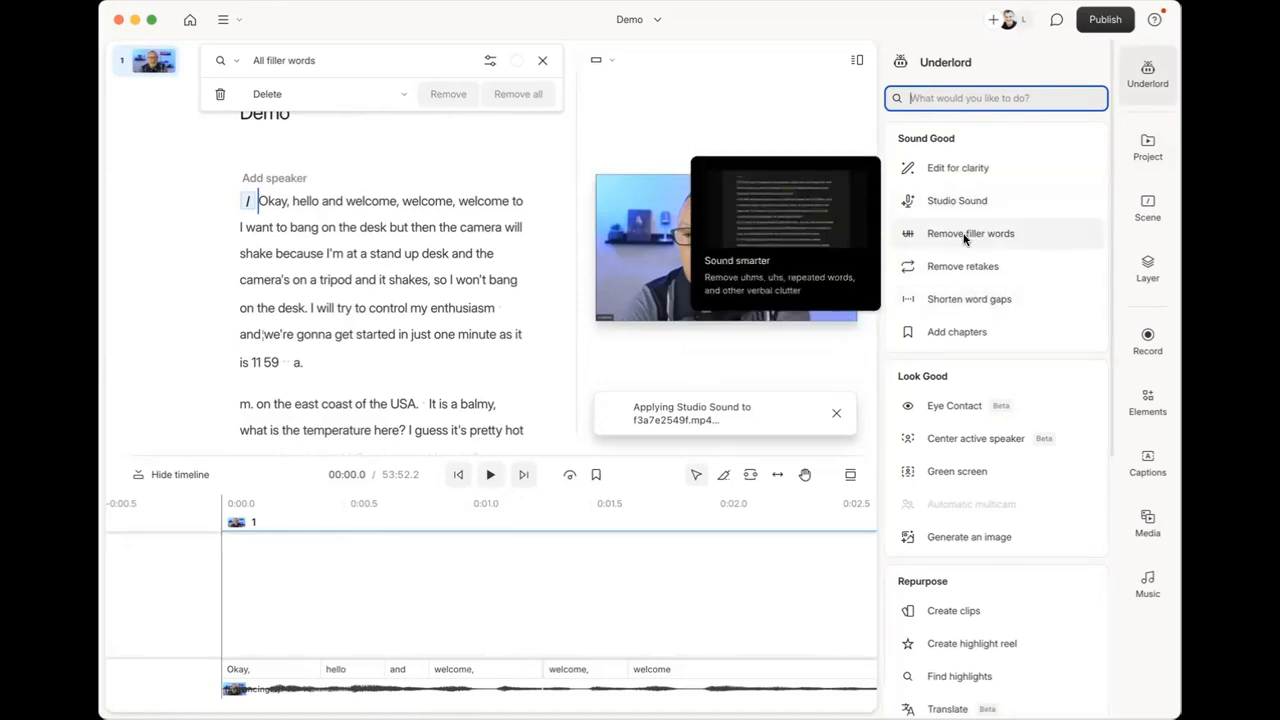
click(966, 298)
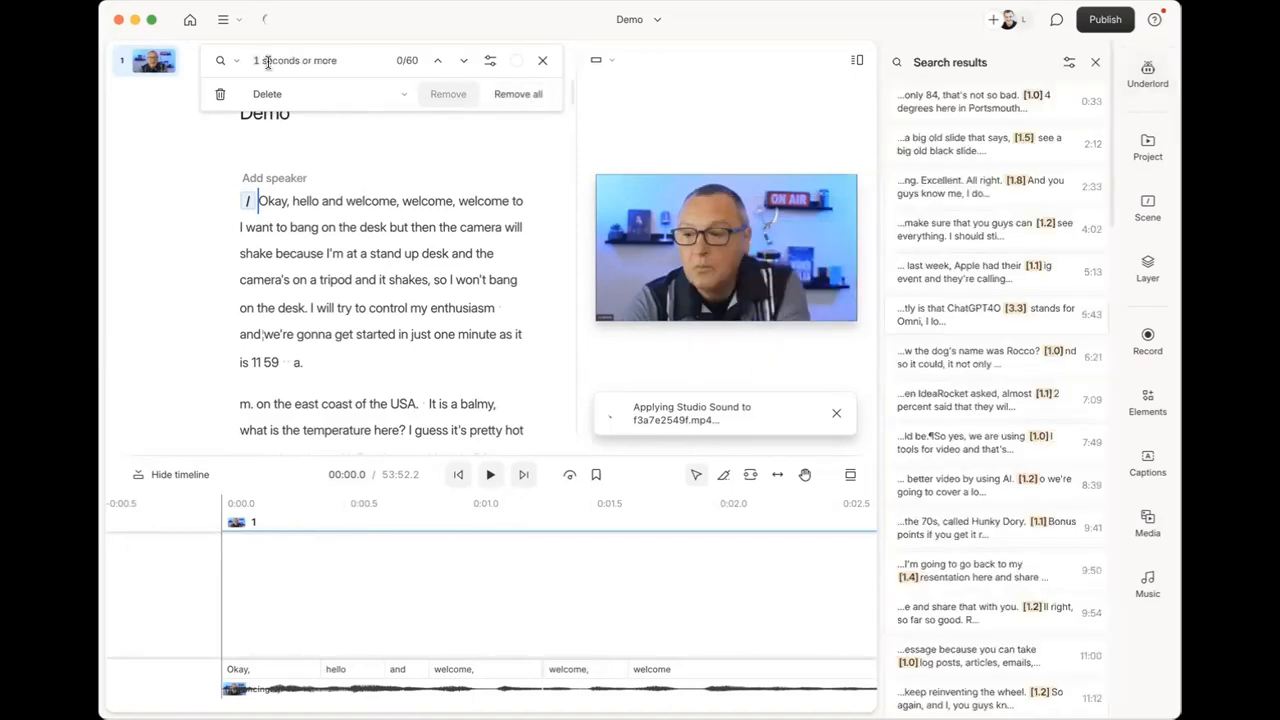
click(397, 97)
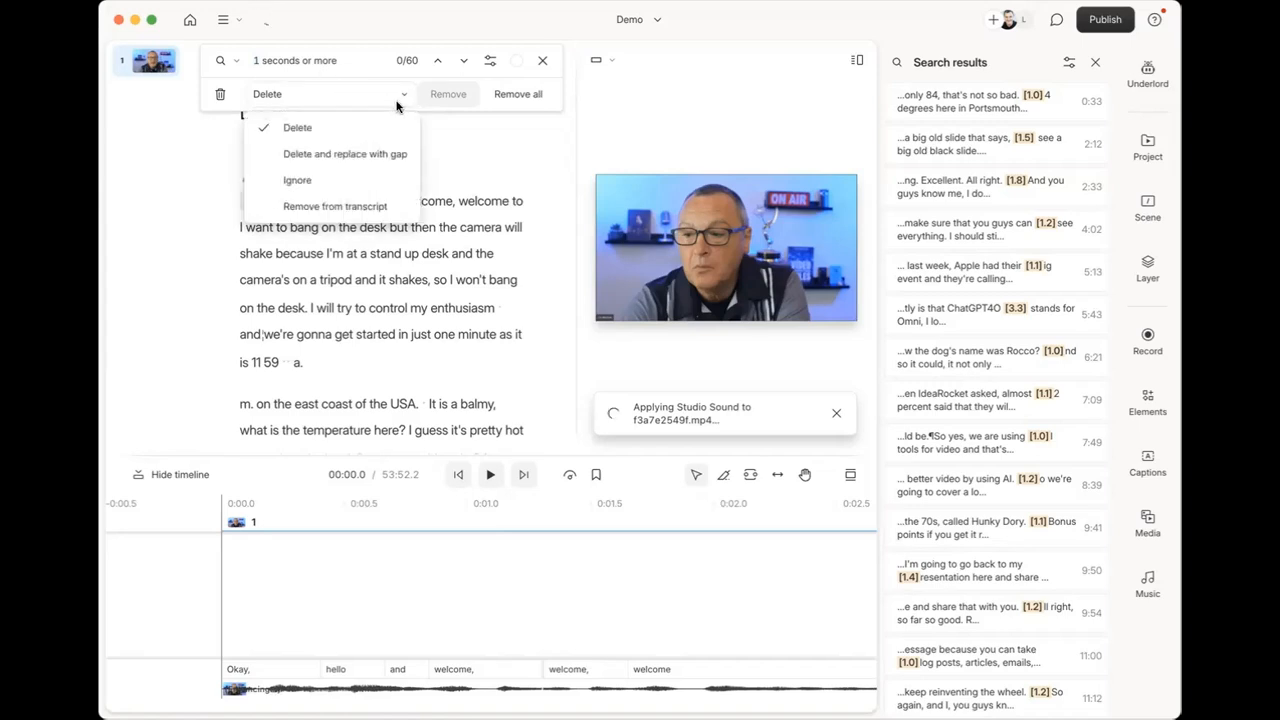
click(287, 62)
click(356, 94)
click(356, 94)
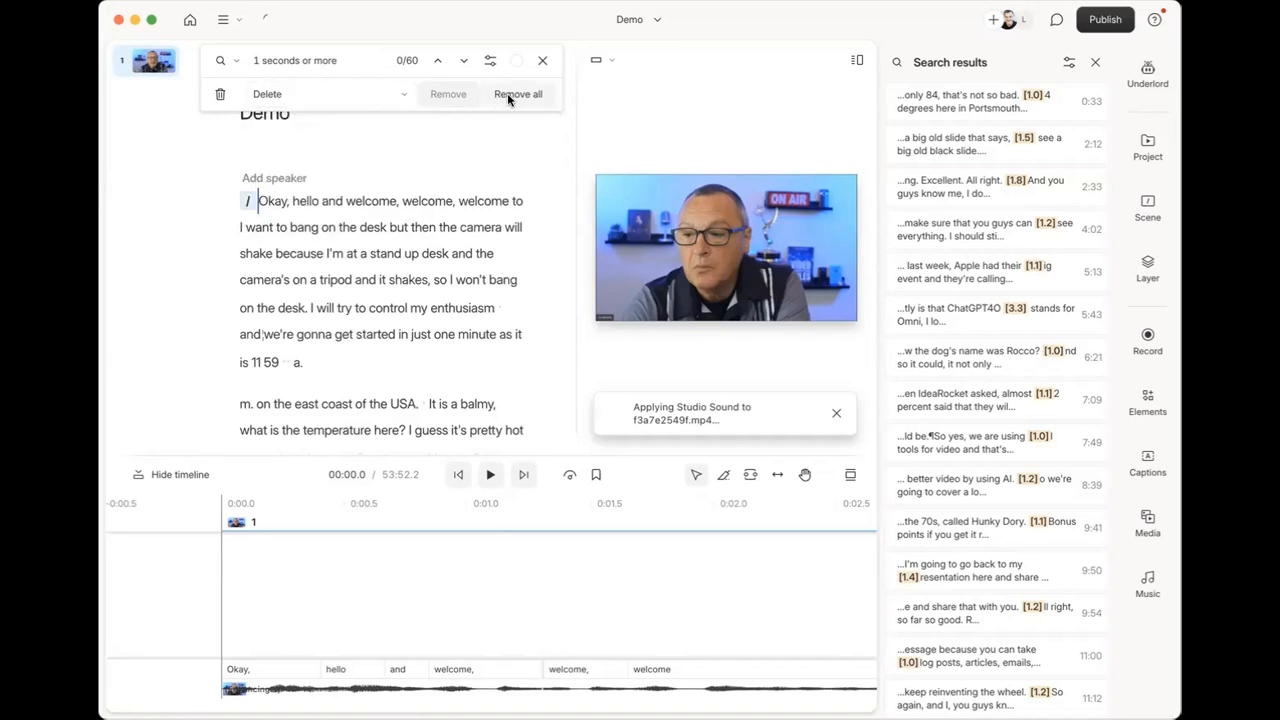
click(507, 93)
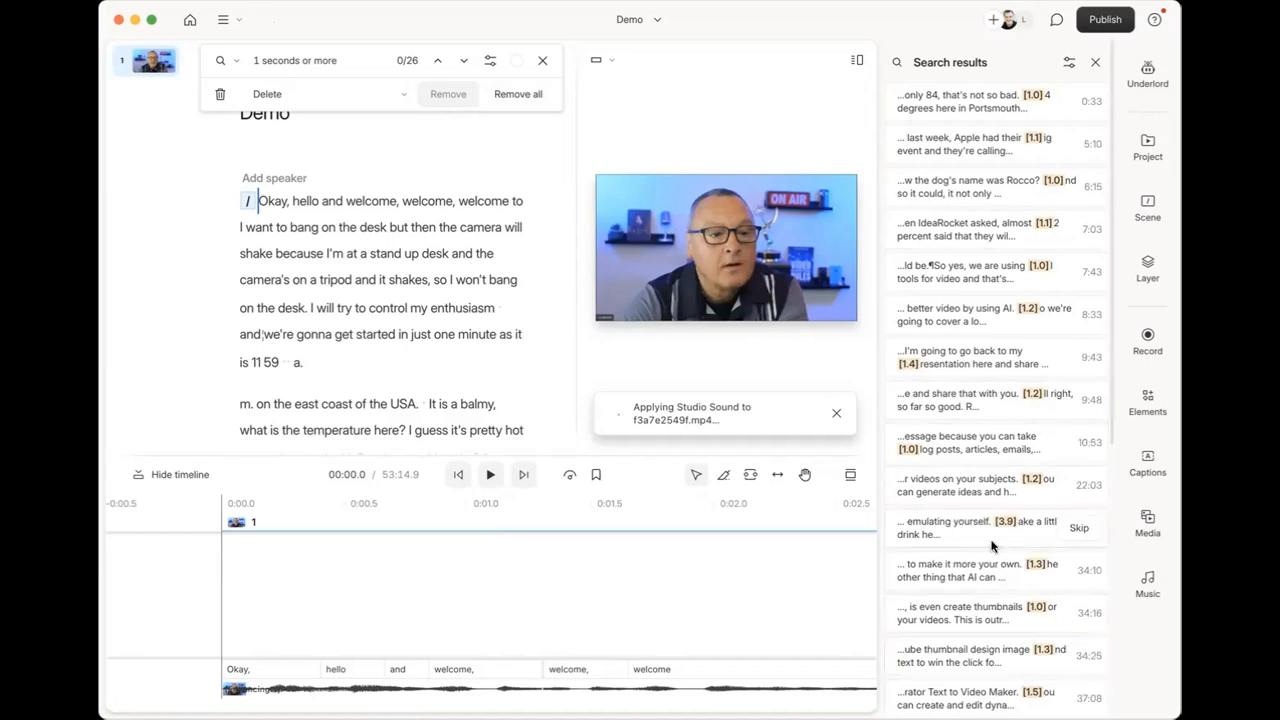
scroll(1012, 648, down, 5)
scroll(1005, 645, down, 7)
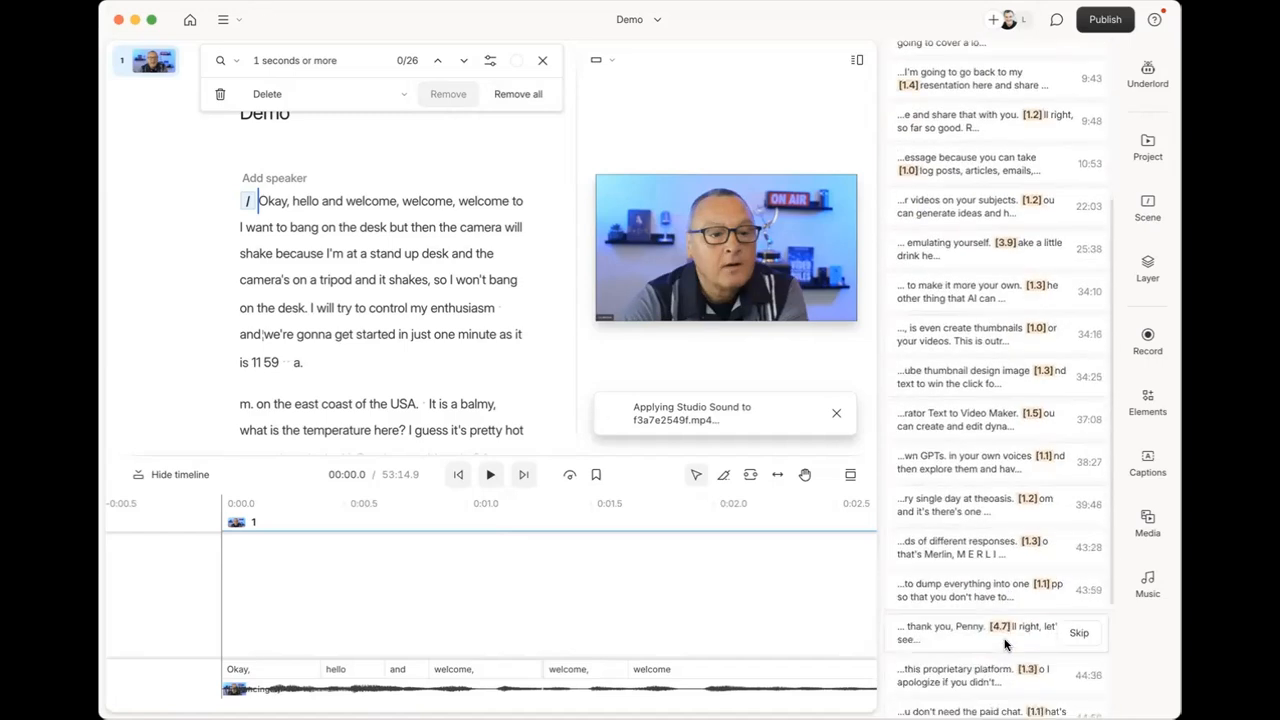
scroll(1007, 645, down, 1)
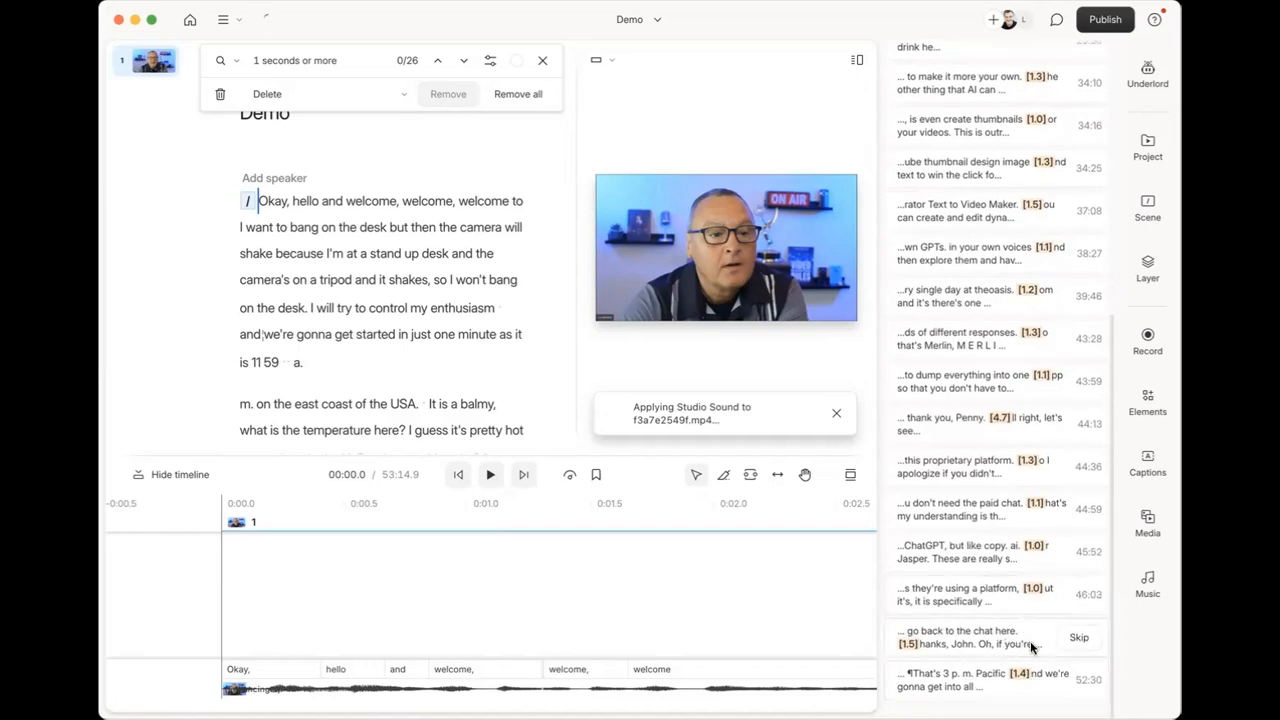
scroll(1008, 645, up, 6)
scroll(1010, 645, up, 6)
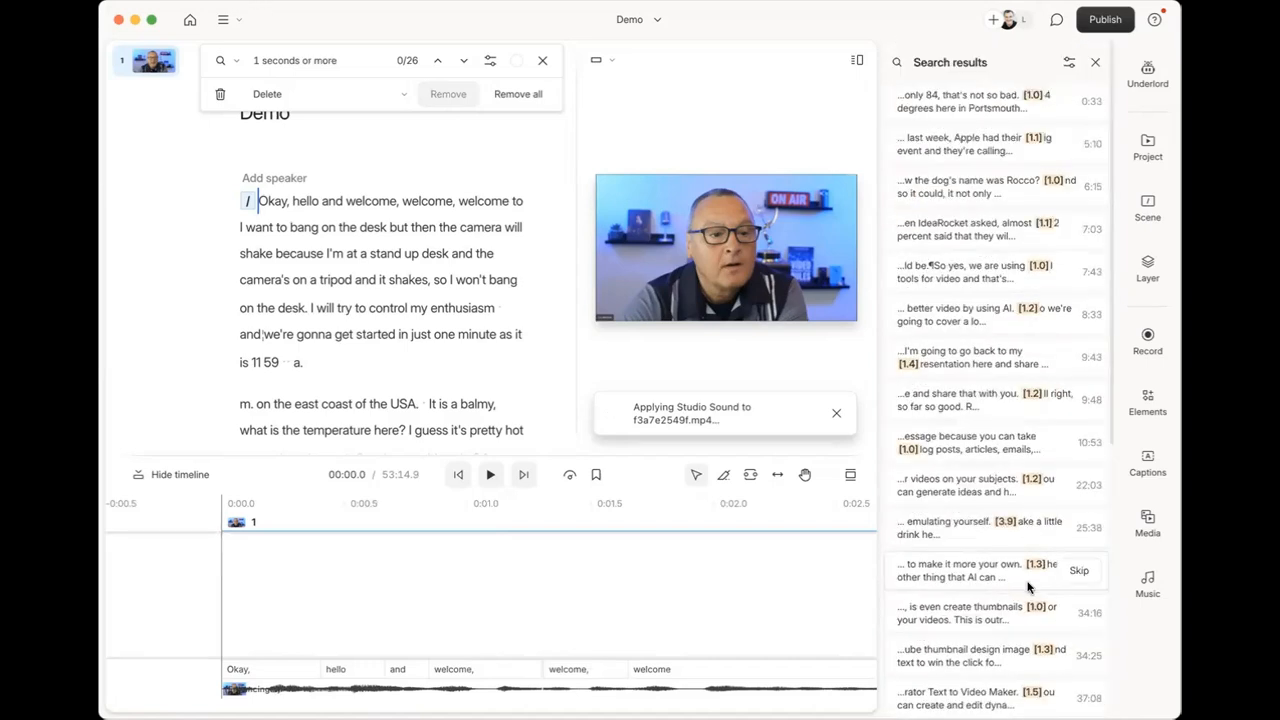
Apply the Eye Contact effect to the recording's video.
click(1151, 73)
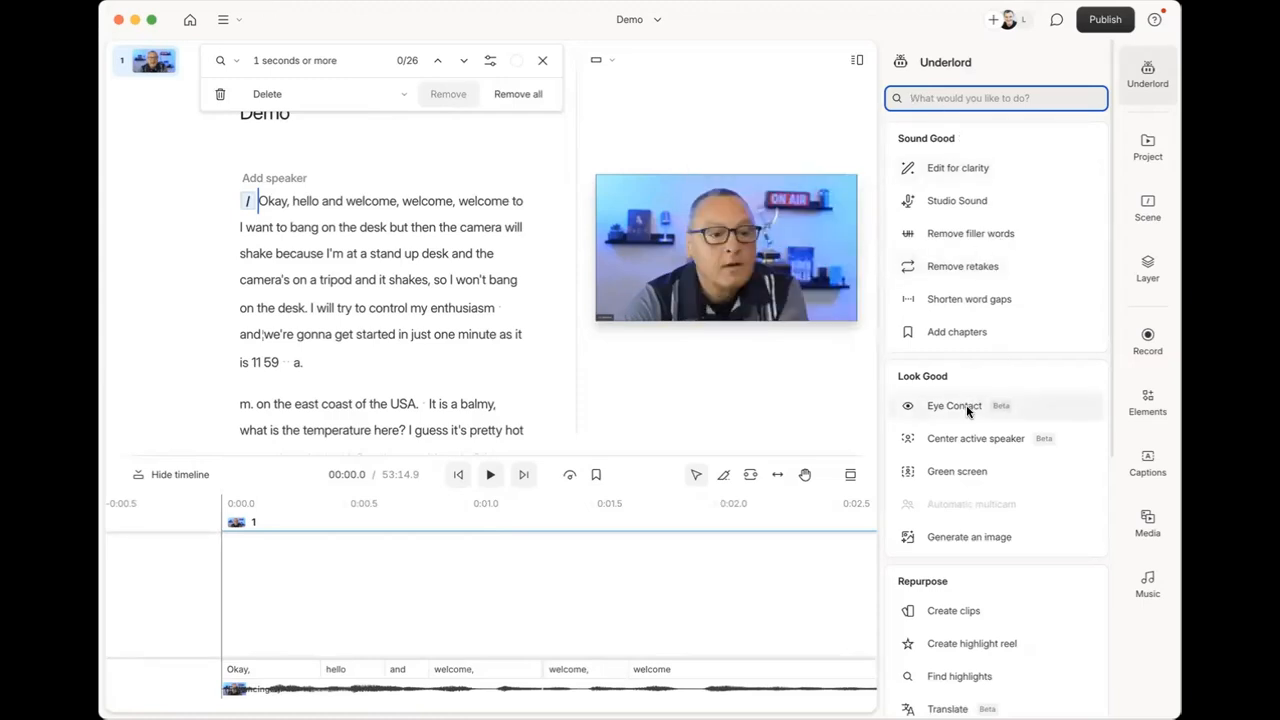
mouse_move(966, 411)
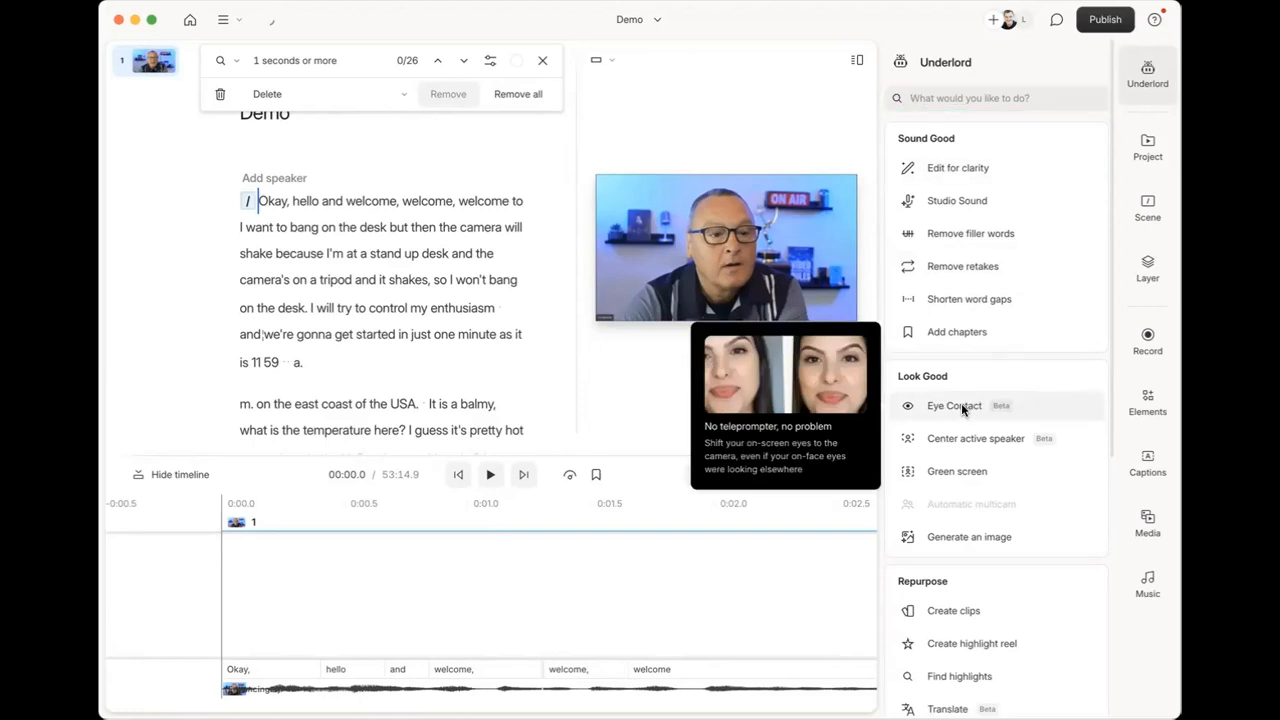
click(961, 403)
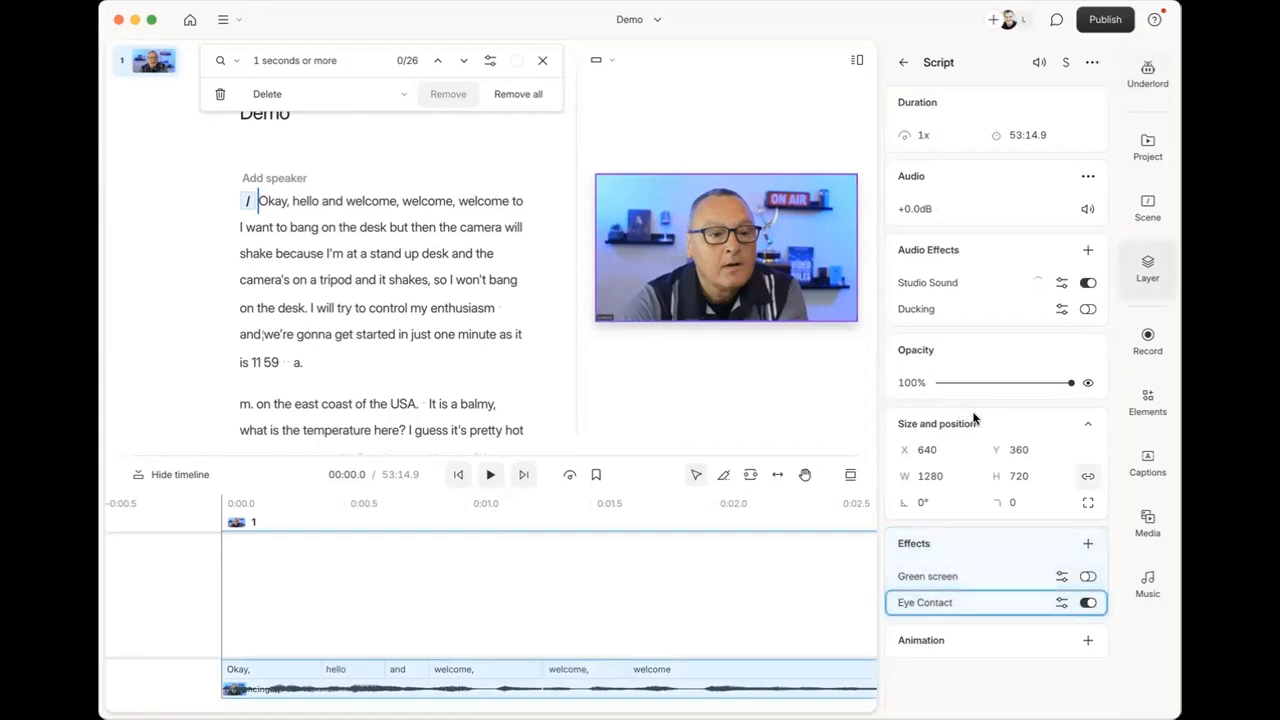
Check the speaker's gaze in the video at several points in the first two transcript paragraphs.
click(379, 408)
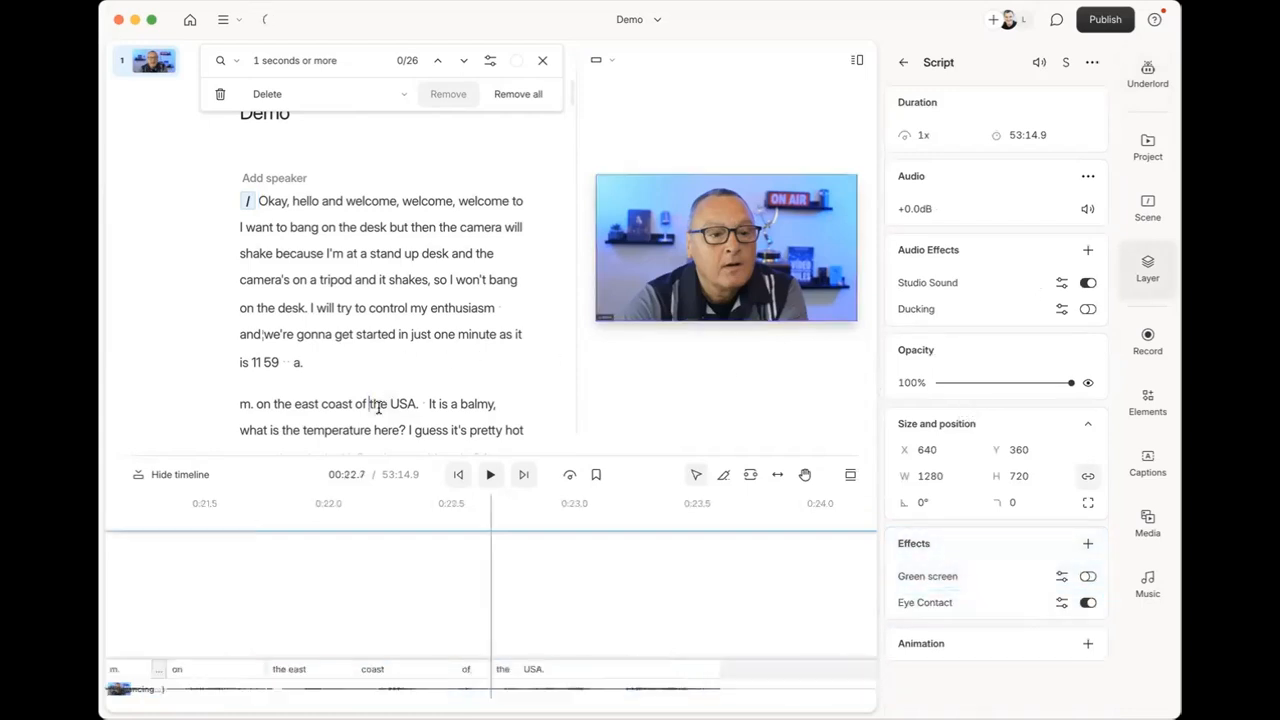
click(420, 307)
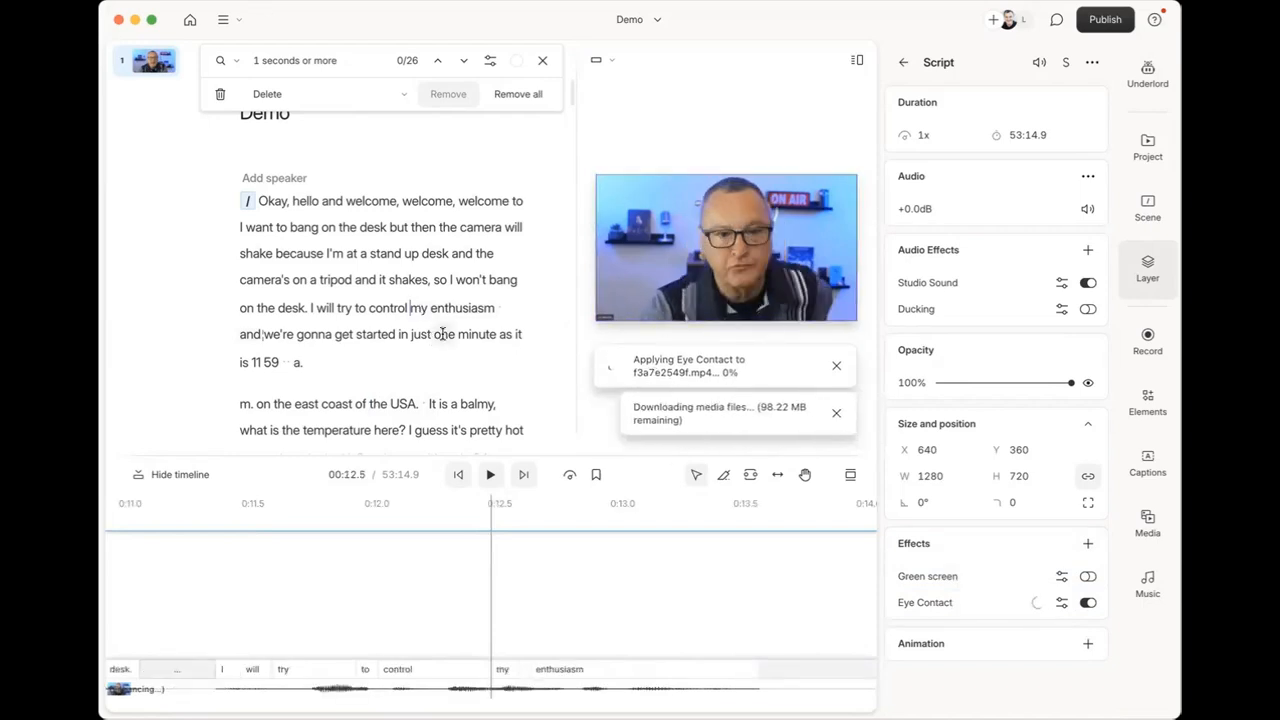
scroll(437, 346, down, 2)
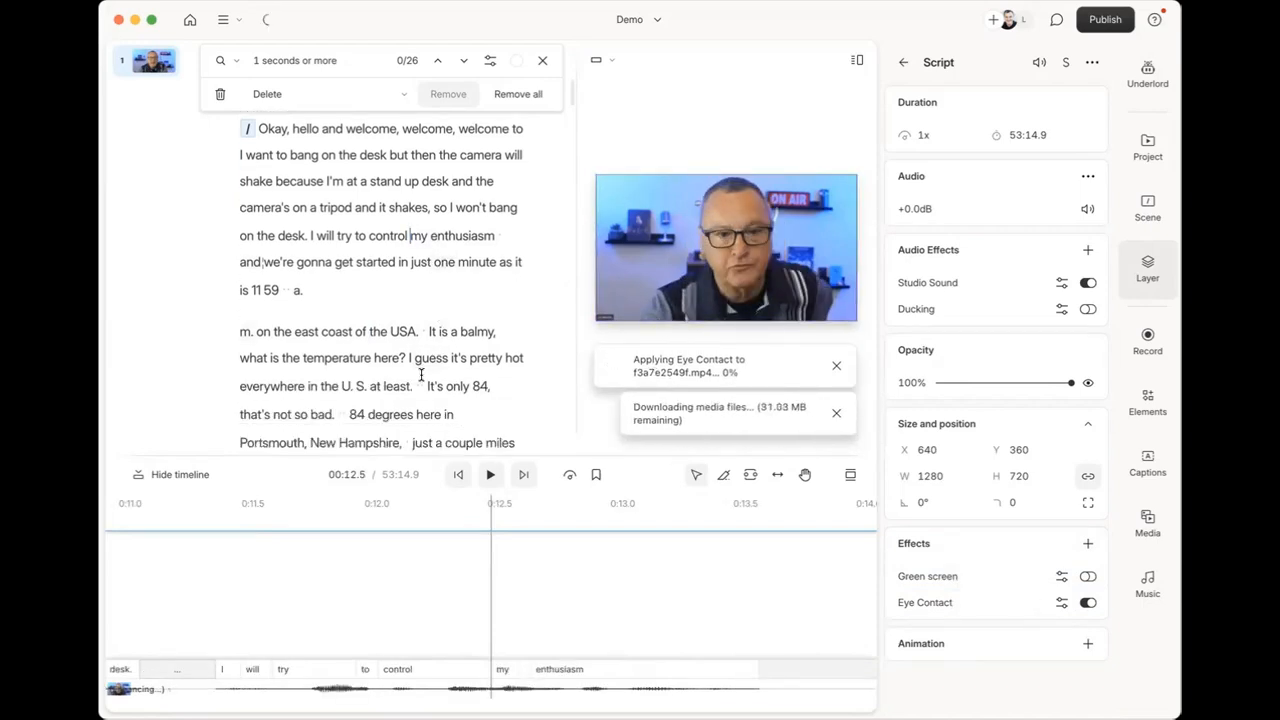
click(372, 385)
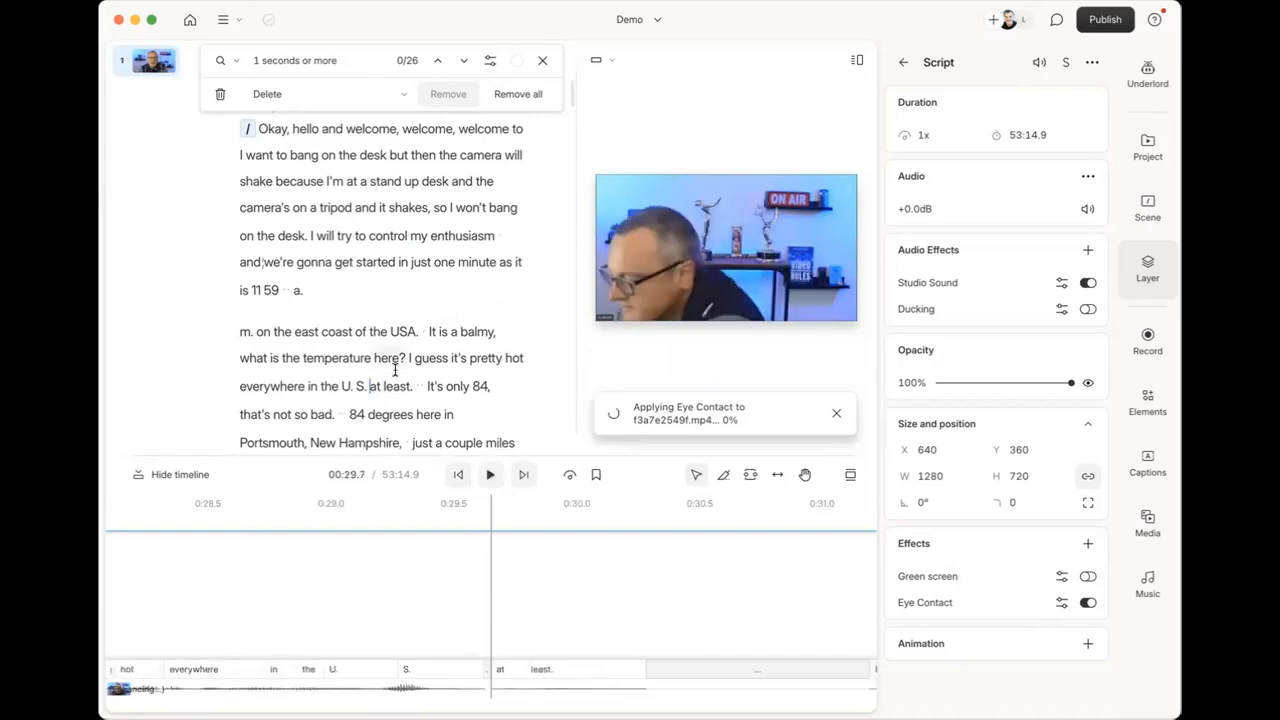
Check the speaker's gaze in the video at "New Hampshire" and "going to give folks" in the second transcript paragraph.
scroll(395, 366, down, 2)
click(396, 392)
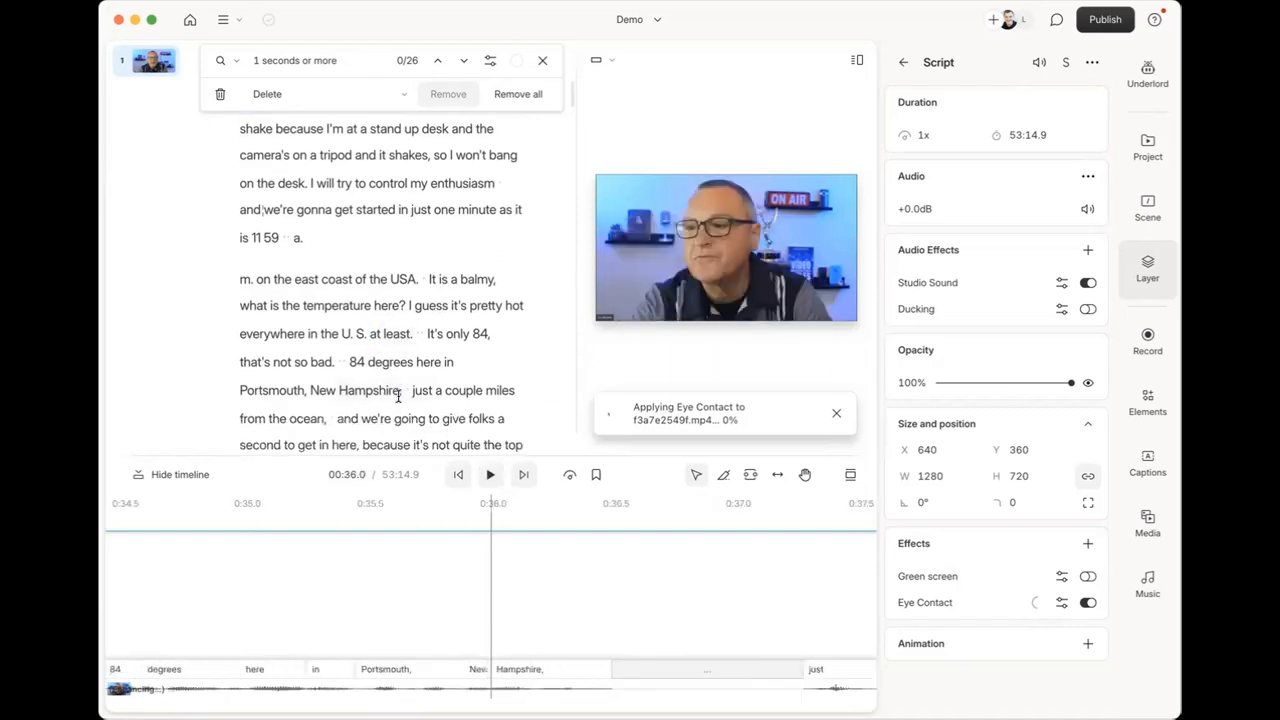
click(396, 418)
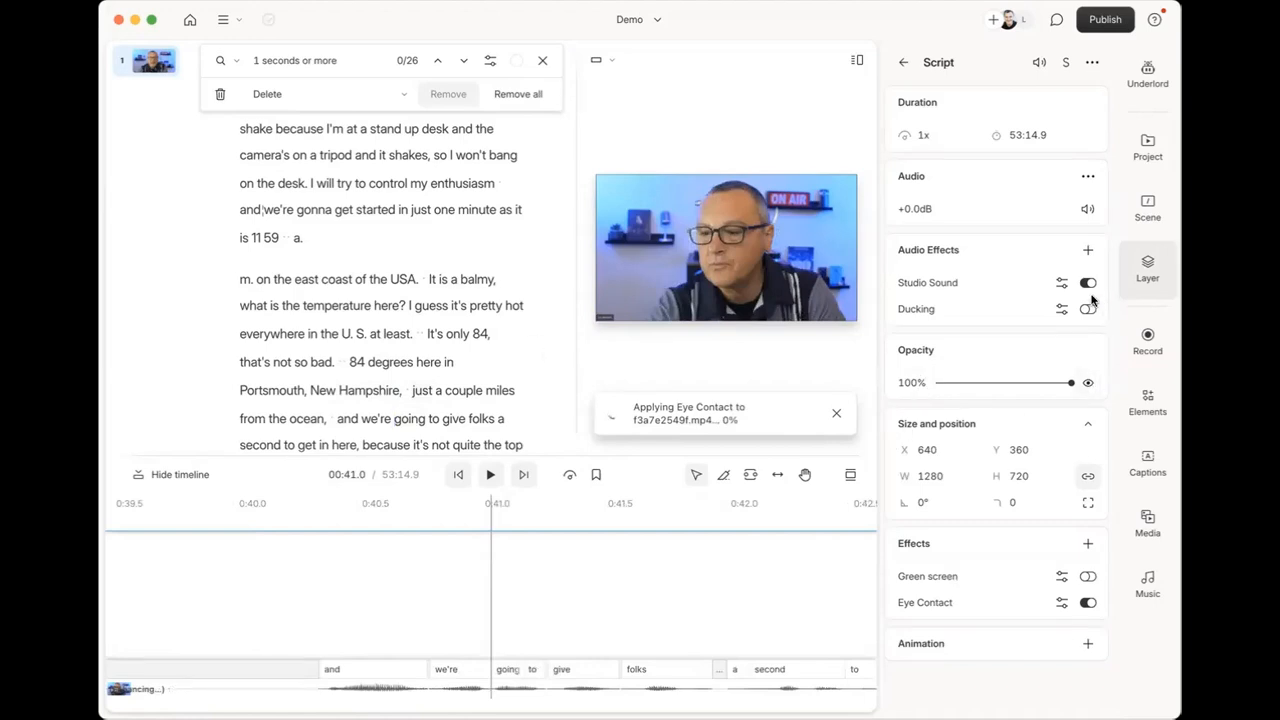
Try the Green screen effect on the recording's video, switch it off again and dismiss its processing notice.
click(1088, 577)
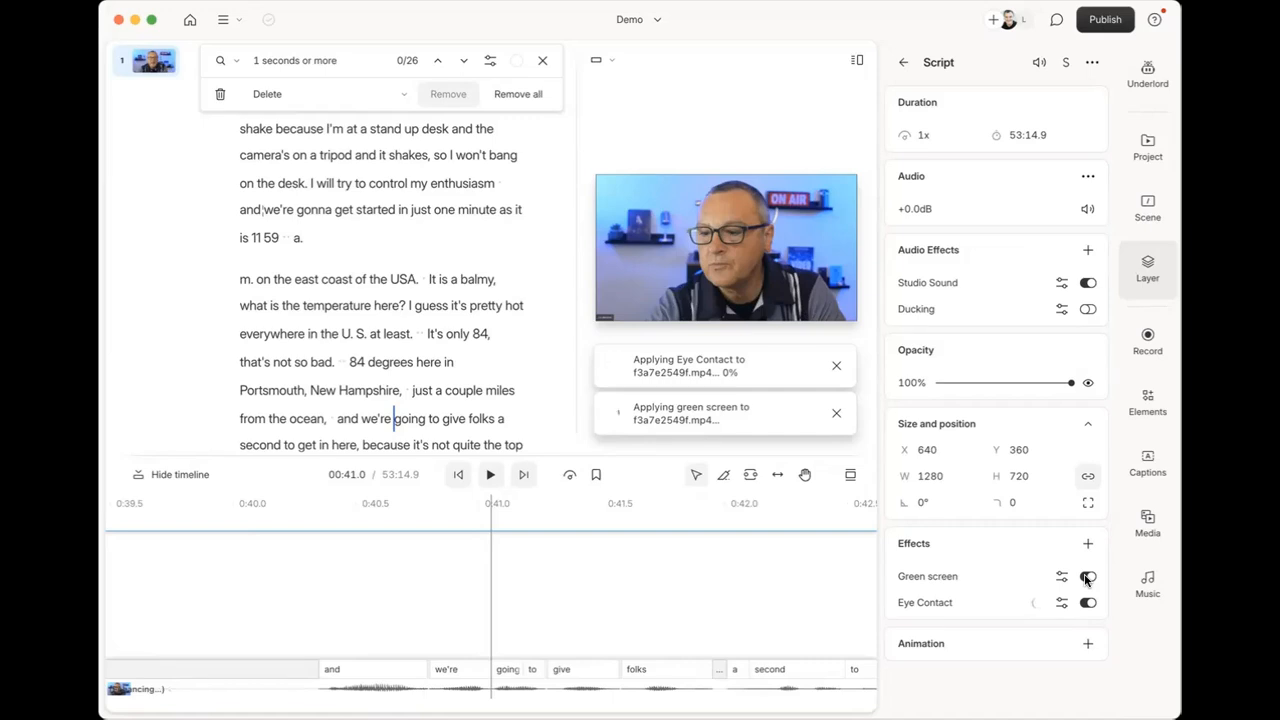
click(1087, 578)
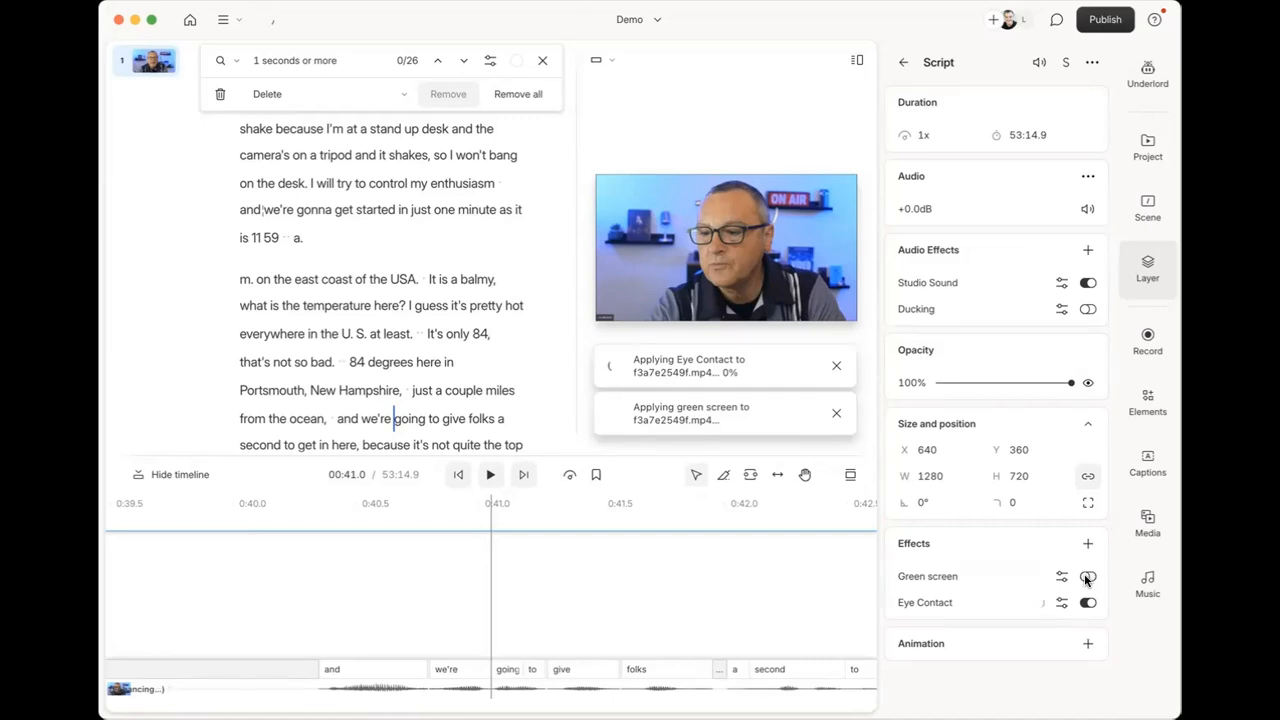
click(836, 413)
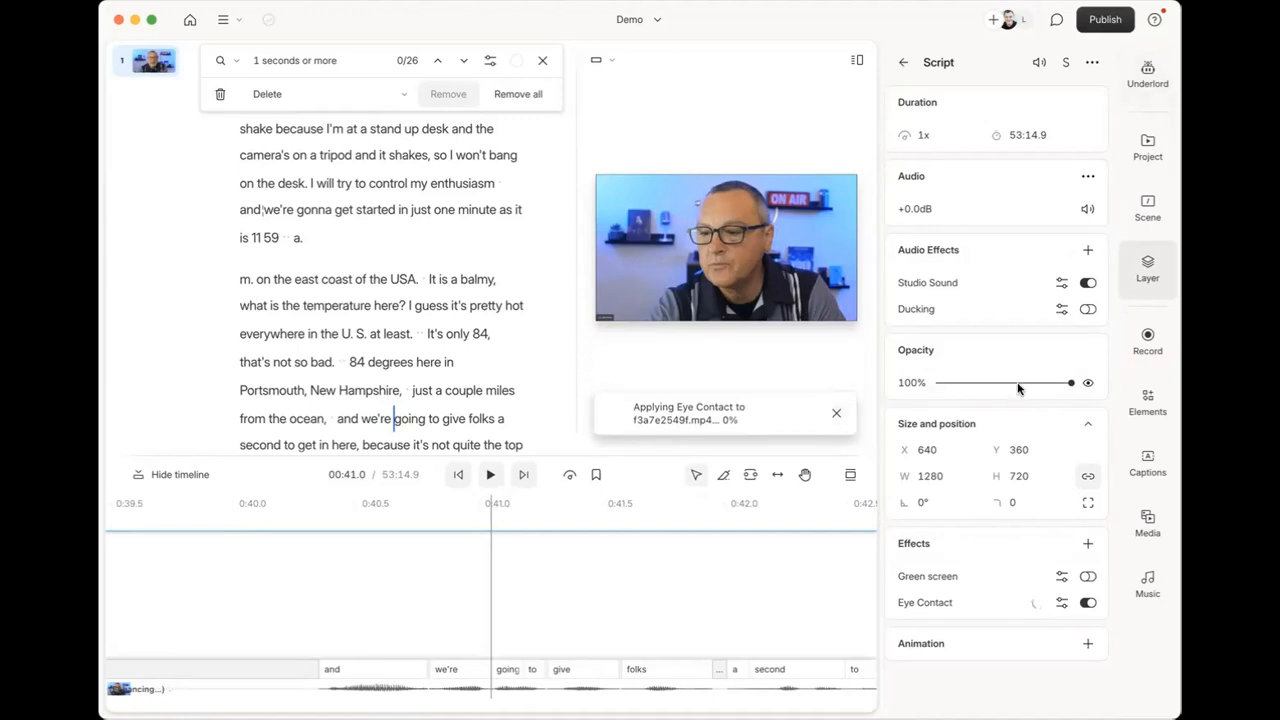
Generate 5 clips of 120 seconds with Underlord's Create clips, keeping Layout off and the topic focused on key themes and ideas.
click(1148, 76)
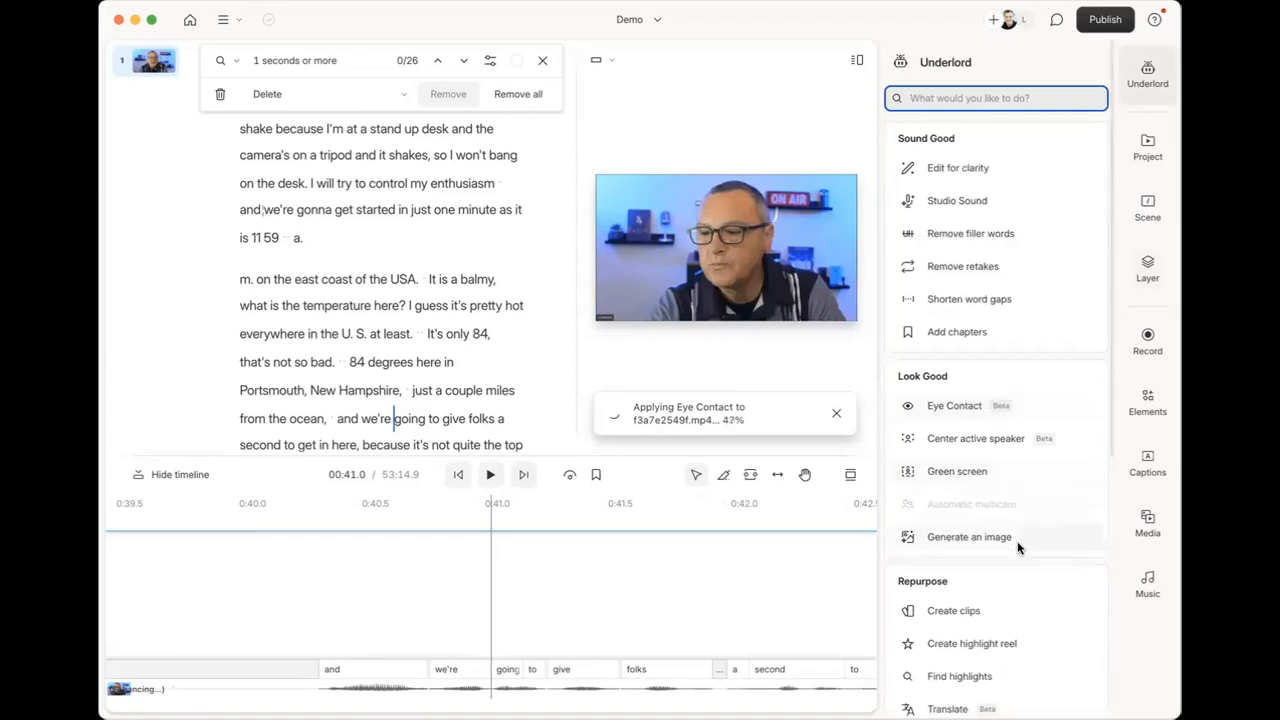
mouse_move(988, 540)
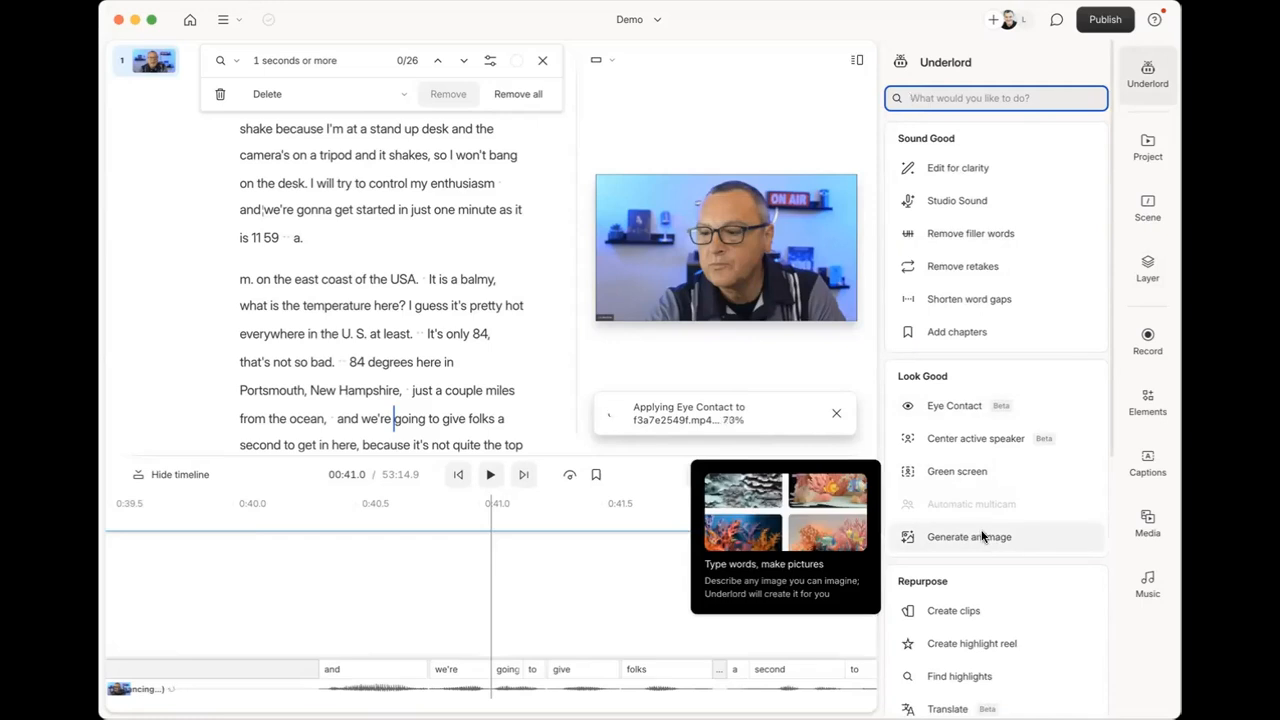
scroll(983, 533, down, 3)
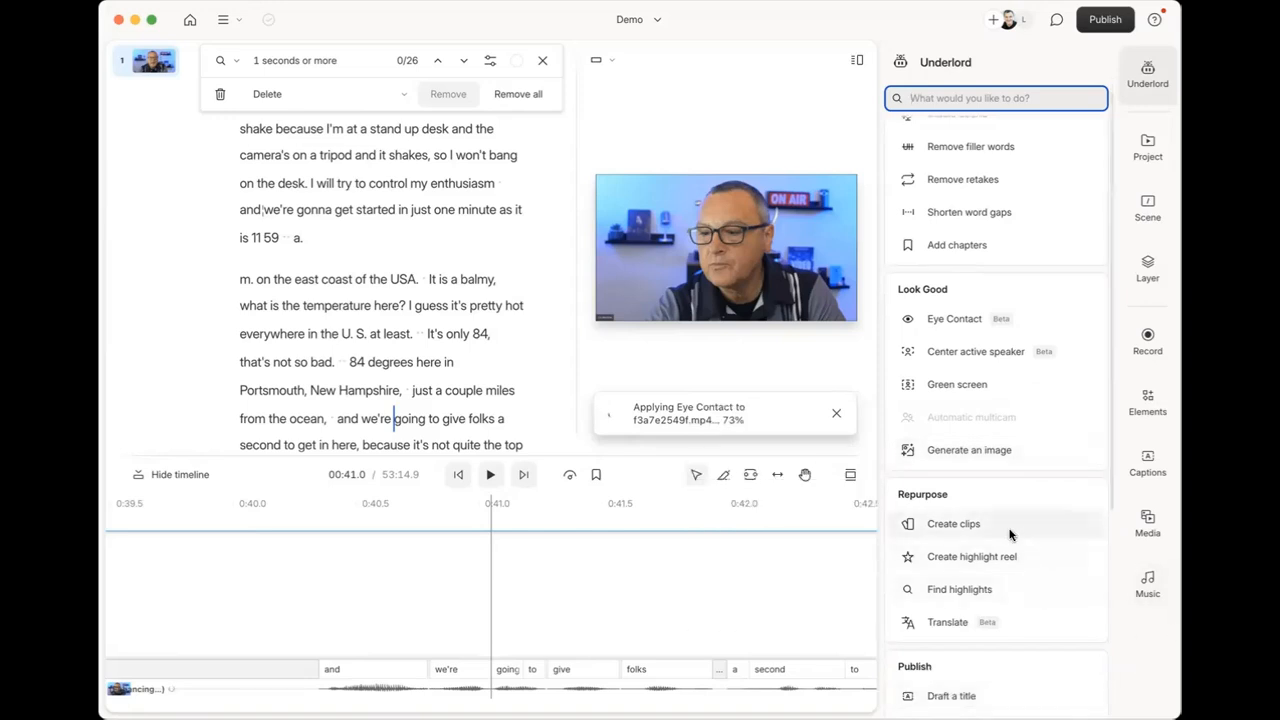
mouse_move(1004, 567)
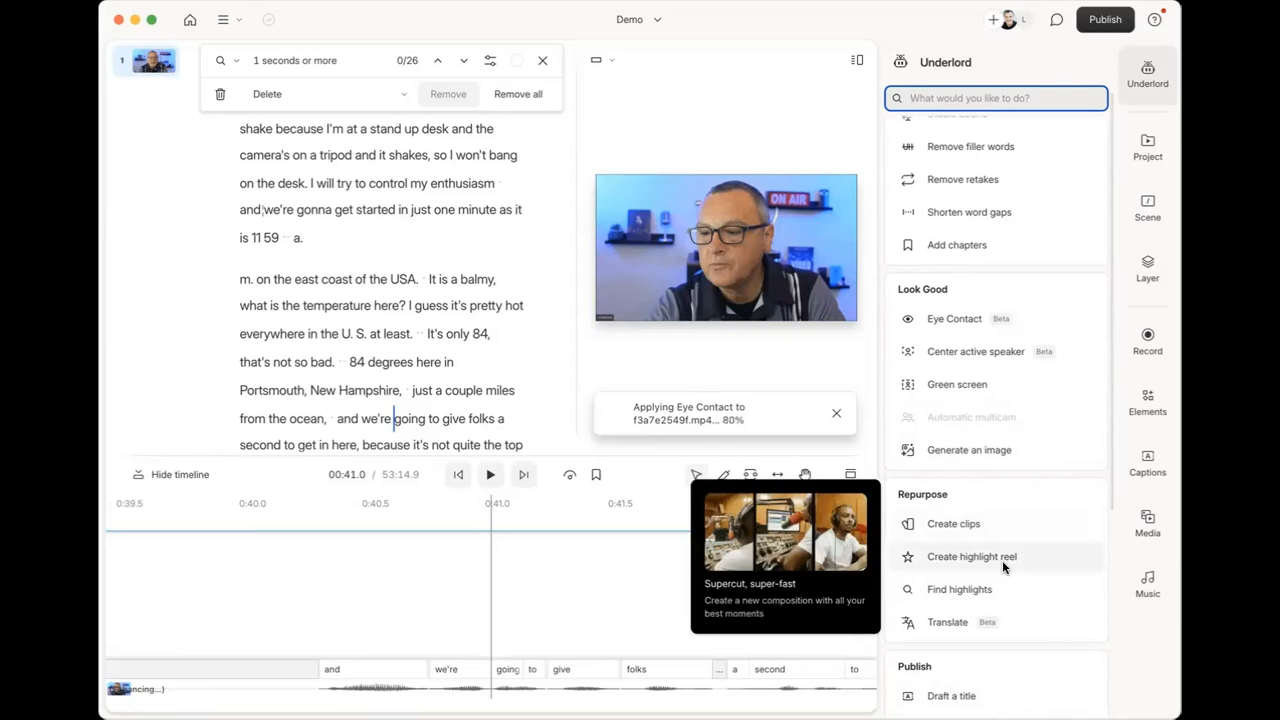
click(954, 524)
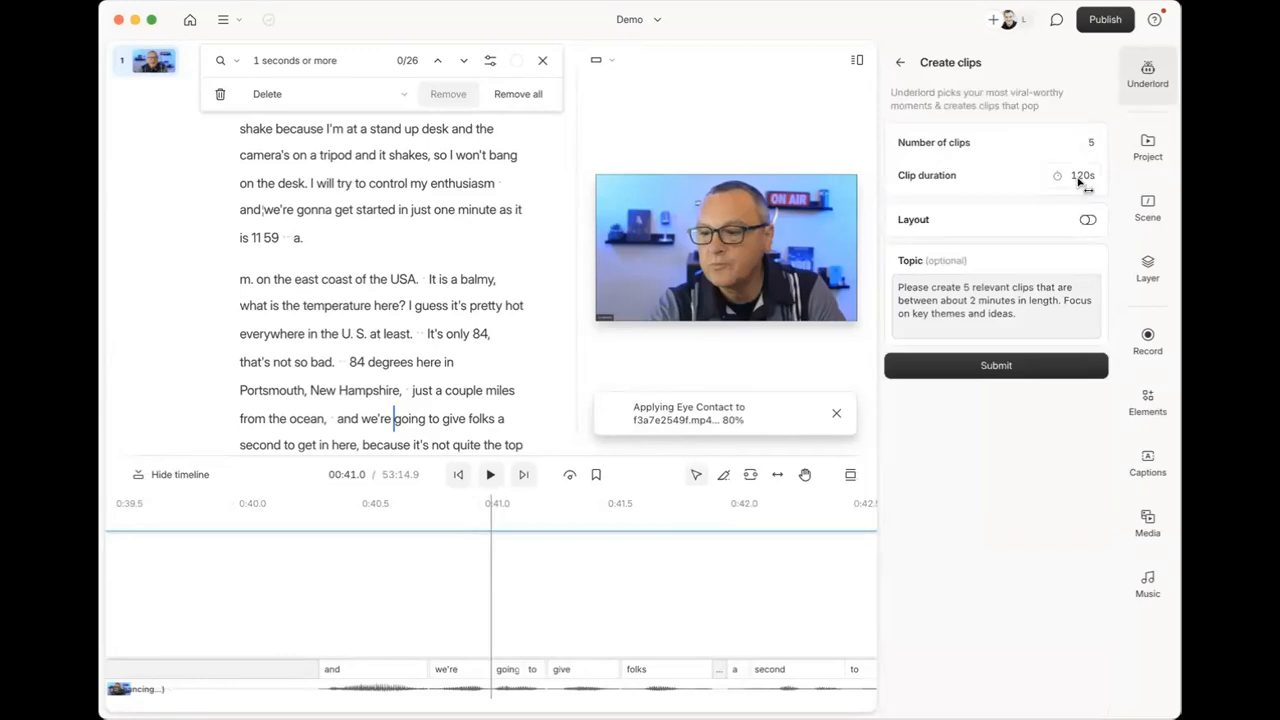
click(1088, 220)
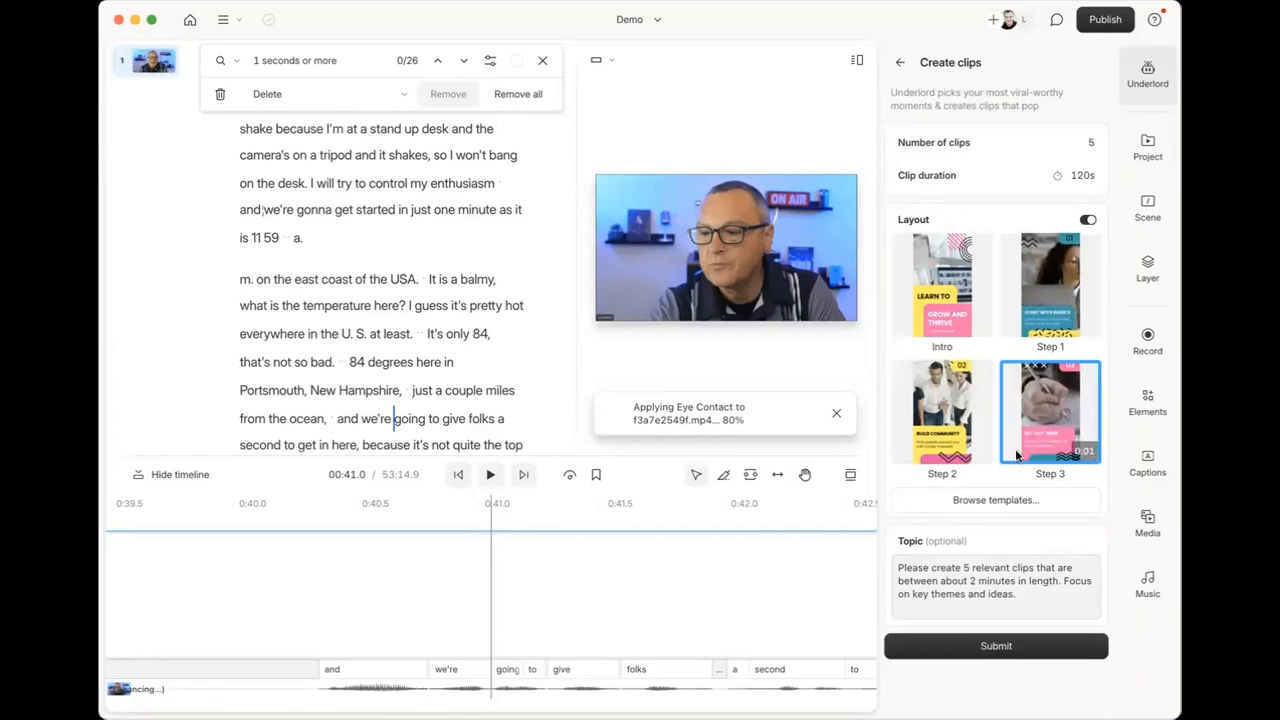
click(1088, 220)
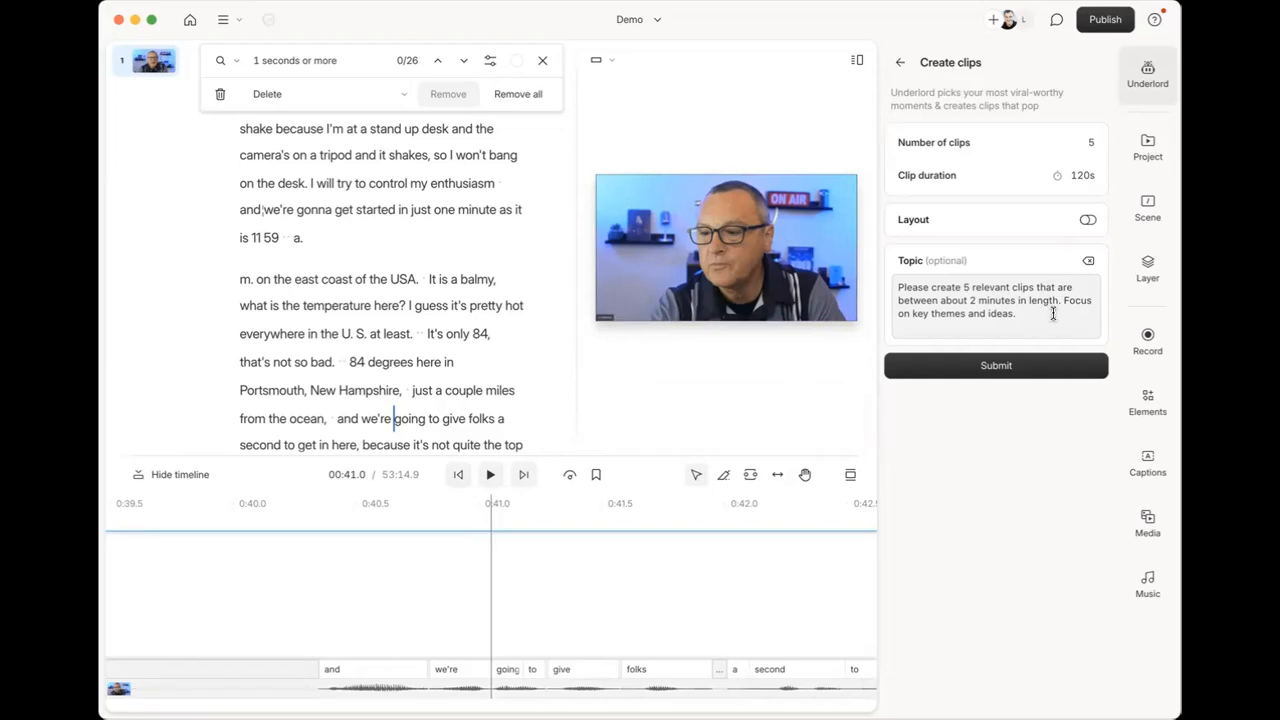
click(1019, 370)
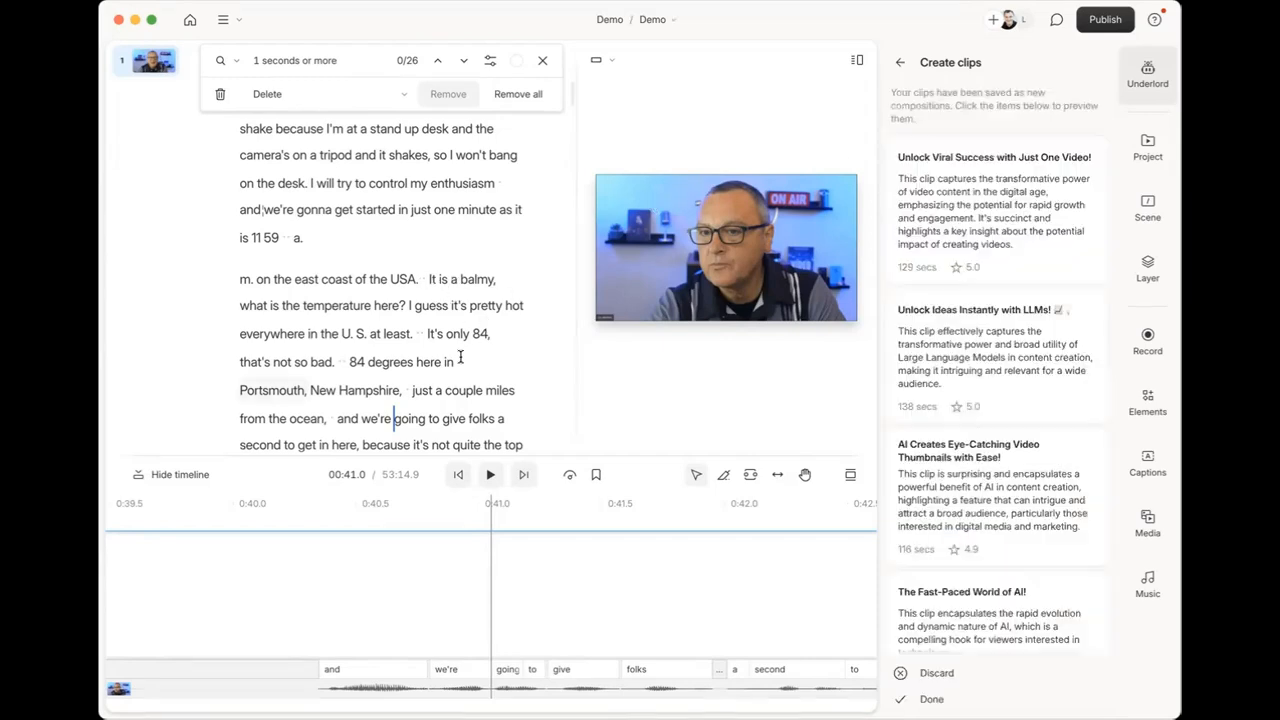
Open the generated clip "Unlock Viral Success with Just One Video!" and review its transcript from beginning to end.
click(979, 188)
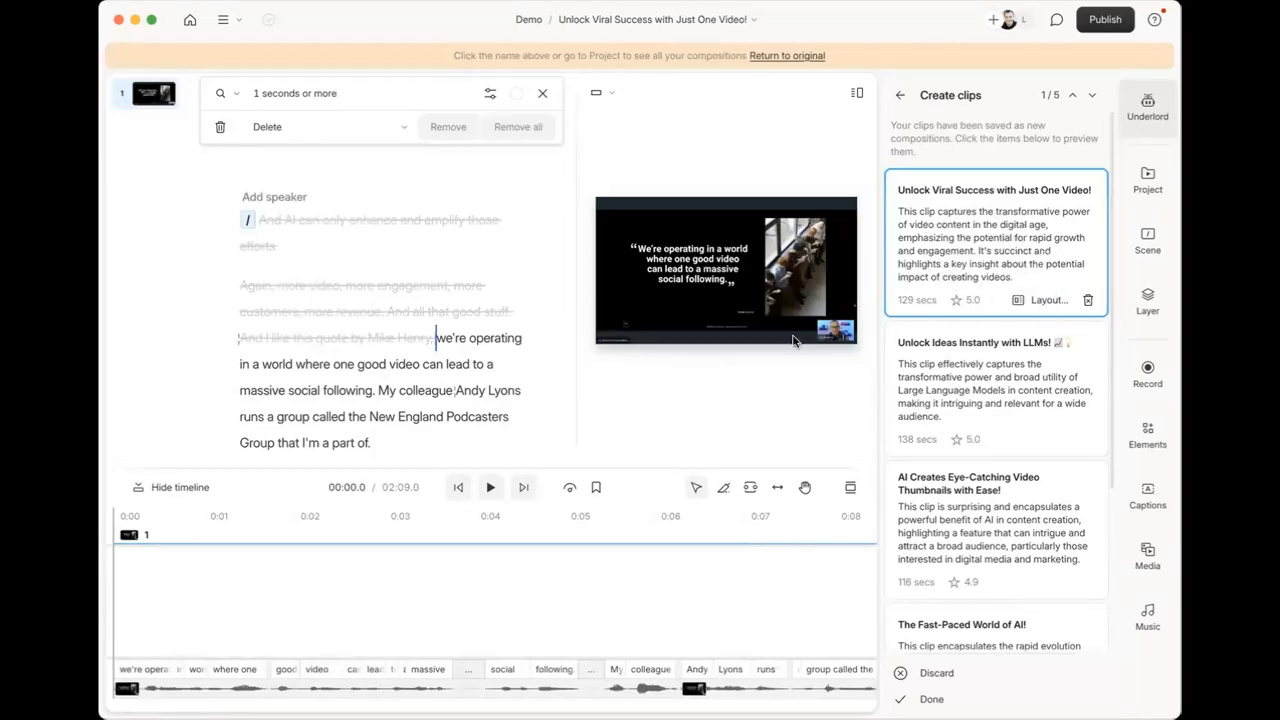
scroll(462, 370, down, 5)
scroll(458, 372, down, 15)
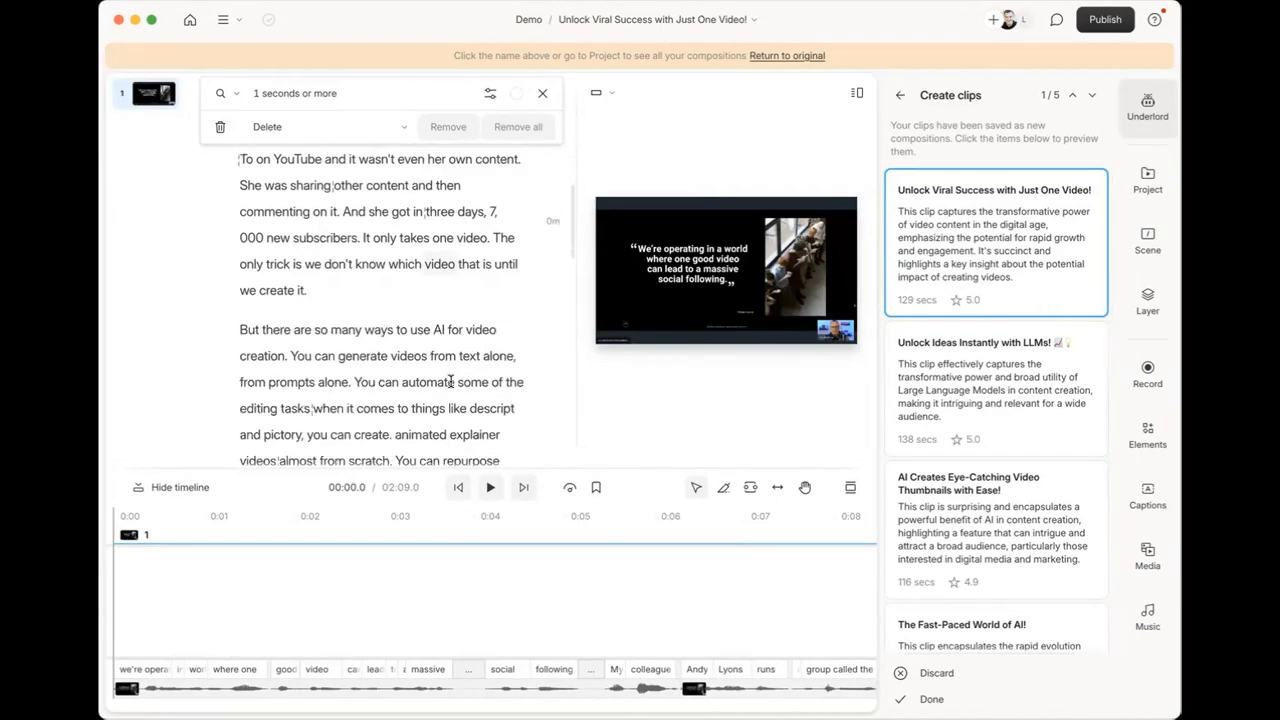
scroll(450, 381, down, 5)
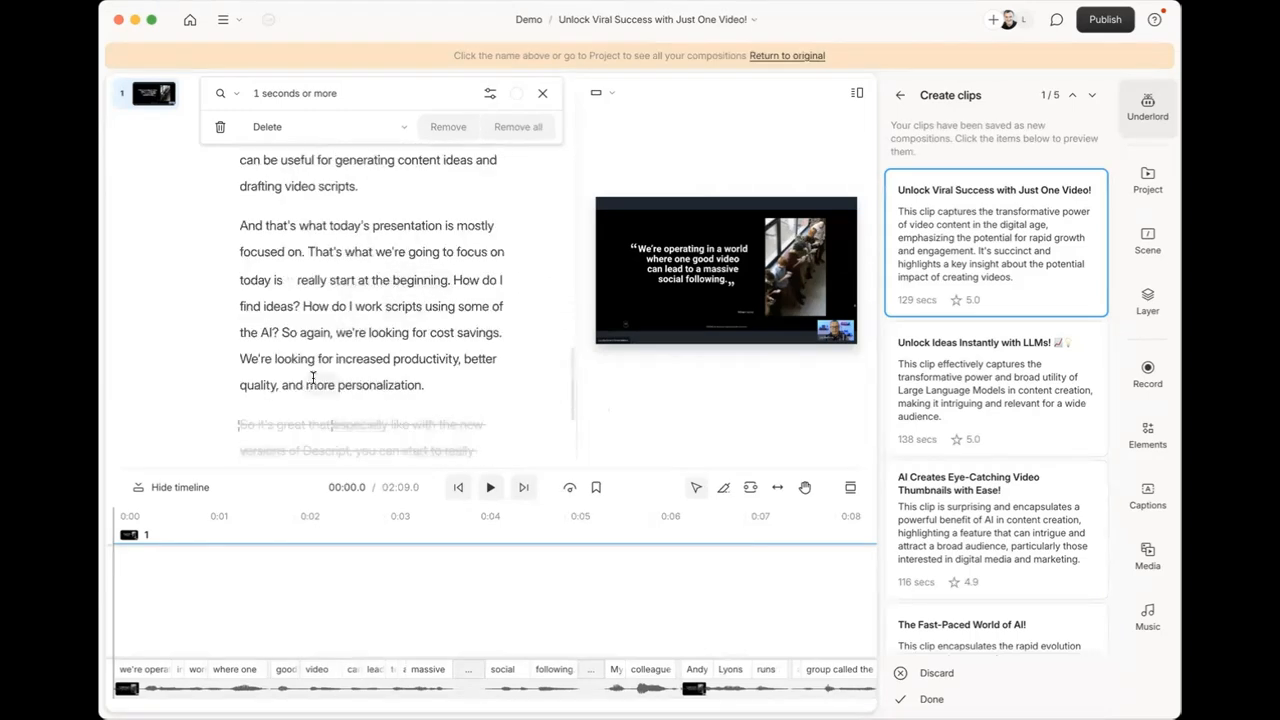
click(312, 384)
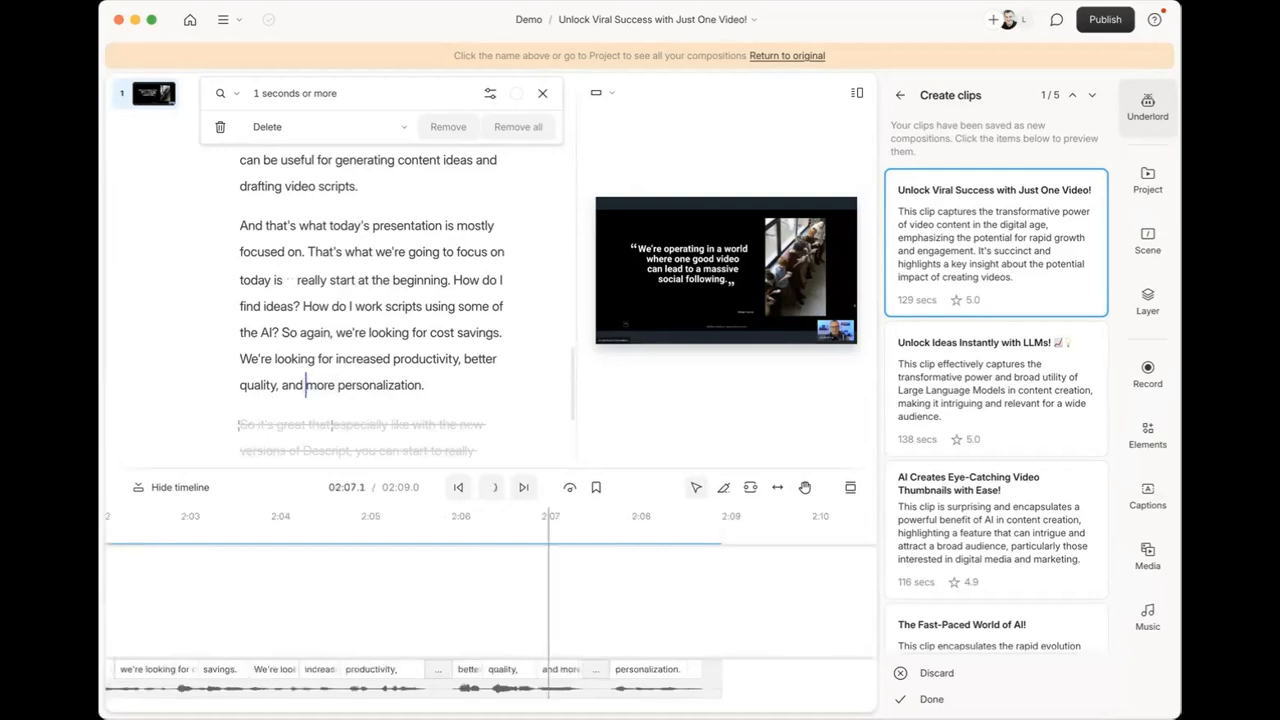
scroll(361, 352, down, 3)
scroll(361, 352, up, 10)
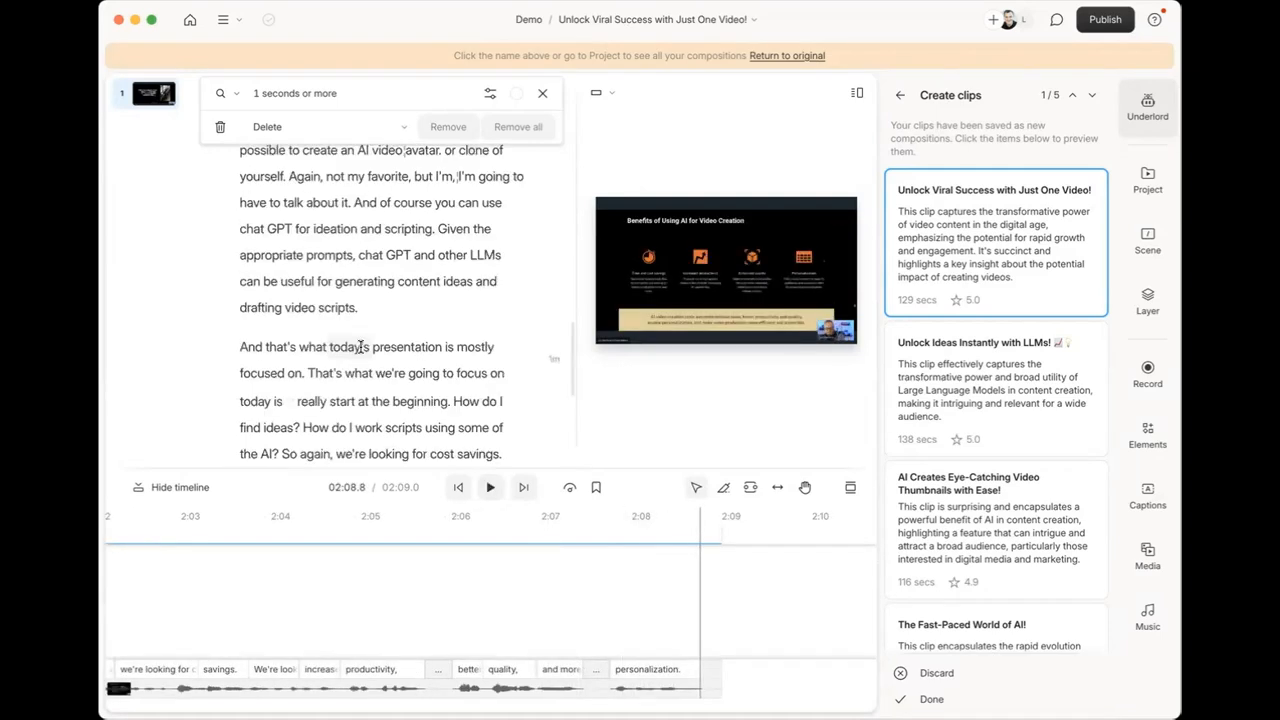
scroll(361, 348, up, 10)
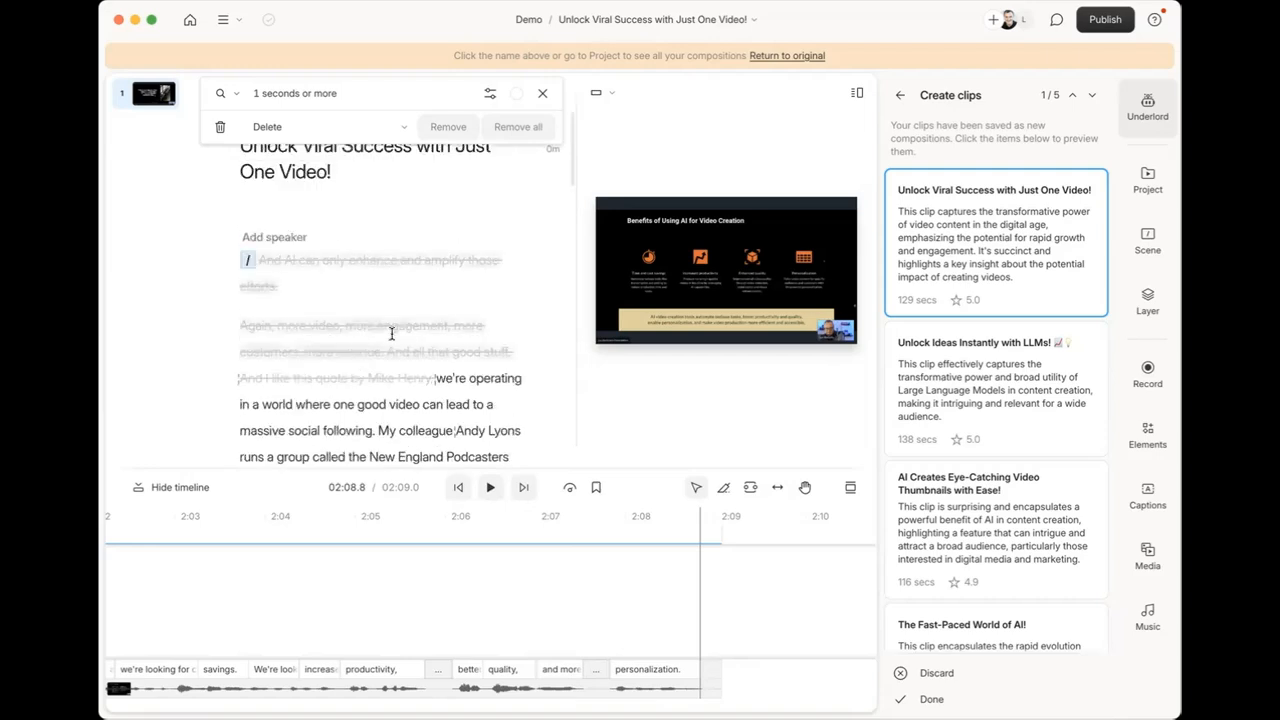
Play the first few seconds of the clip from its opening words, and read through the rest of its transcript.
click(447, 385)
key(space)
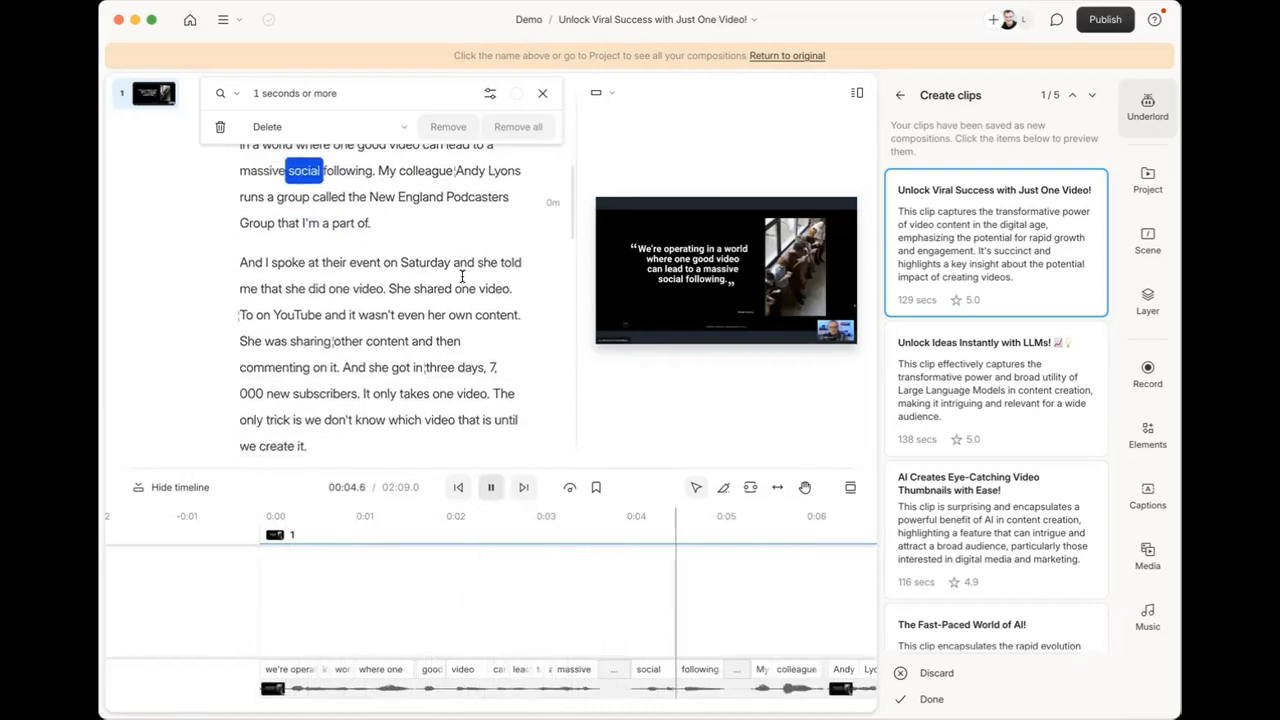
key(space)
scroll(380, 300, down, 5)
scroll(465, 270, down, 2)
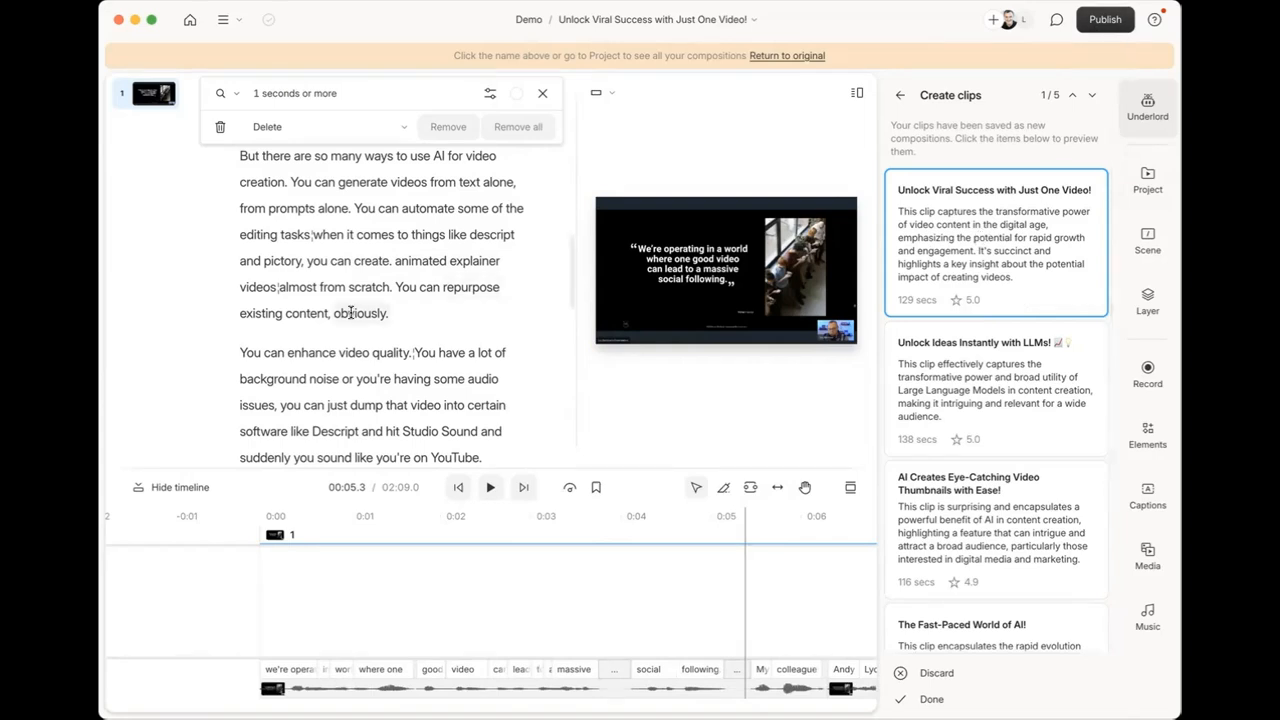
scroll(400, 333, down, 5)
scroll(400, 333, down, 5)
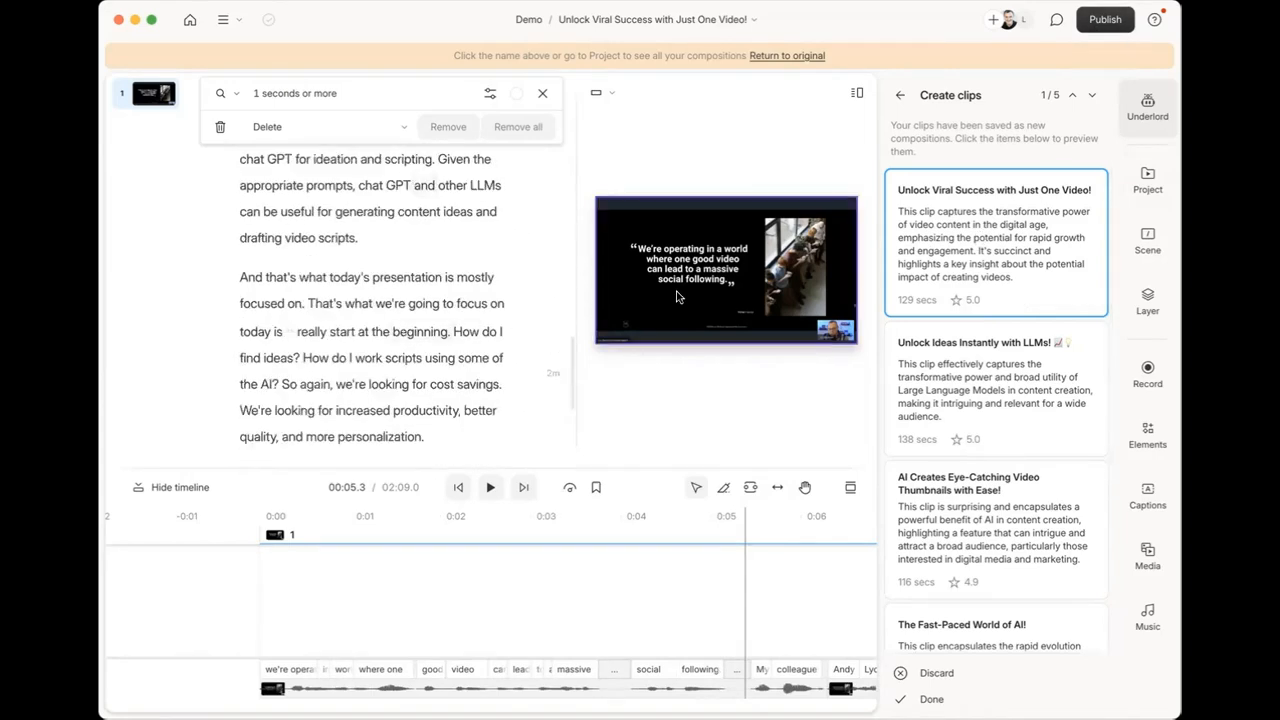
View the clip's aspect ratio options and check the video at several points in the later transcript paragraphs up to "personalization".
click(614, 98)
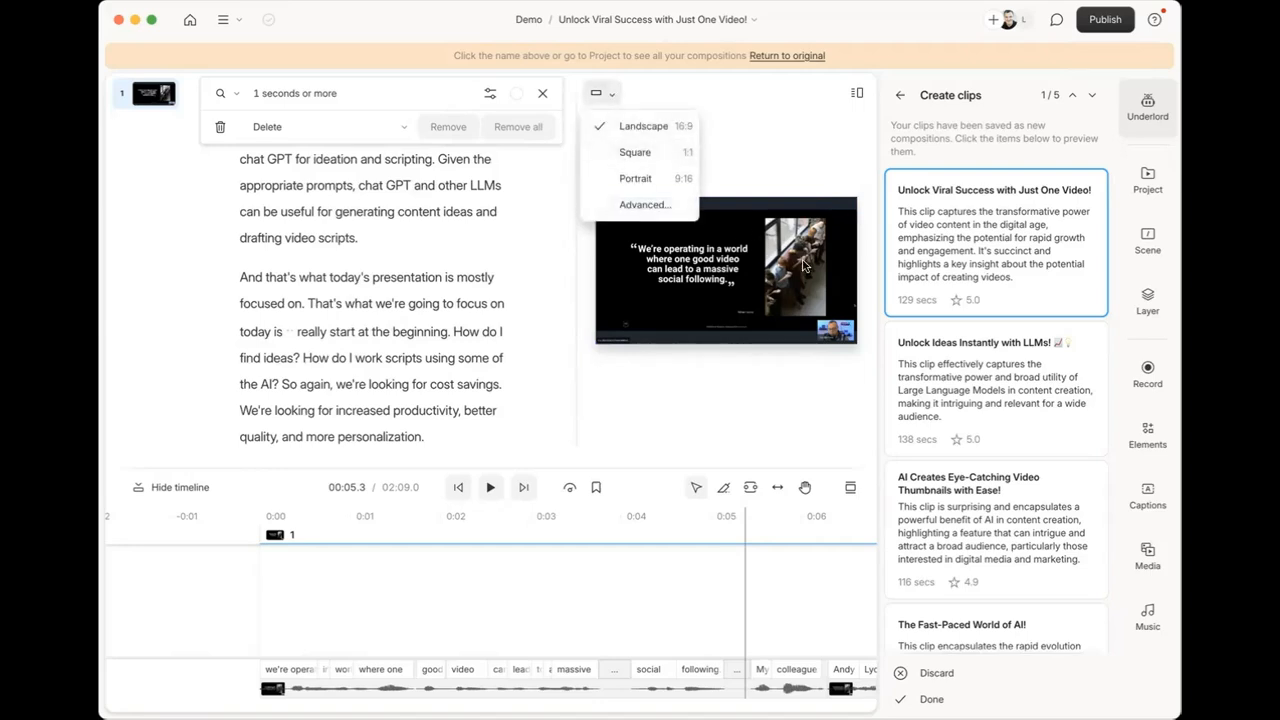
click(343, 322)
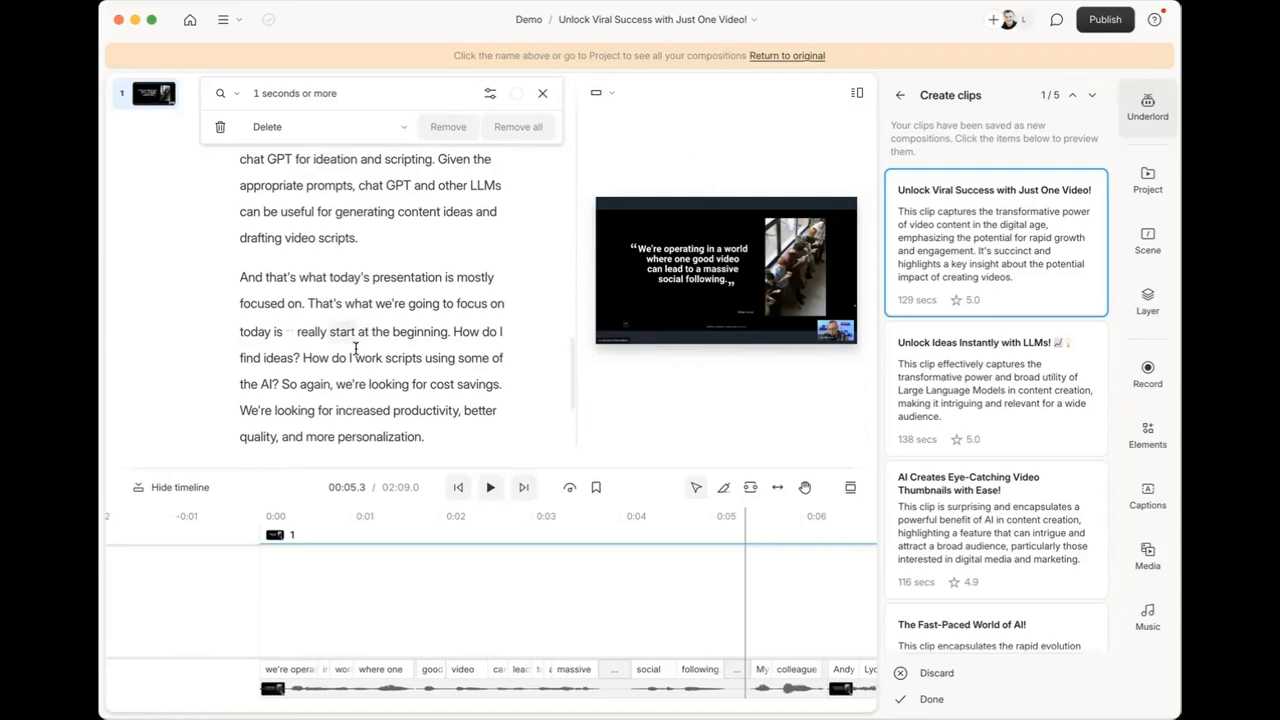
click(368, 350)
scroll(371, 351, down, 5)
scroll(372, 348, up, 2)
scroll(377, 340, up, 6)
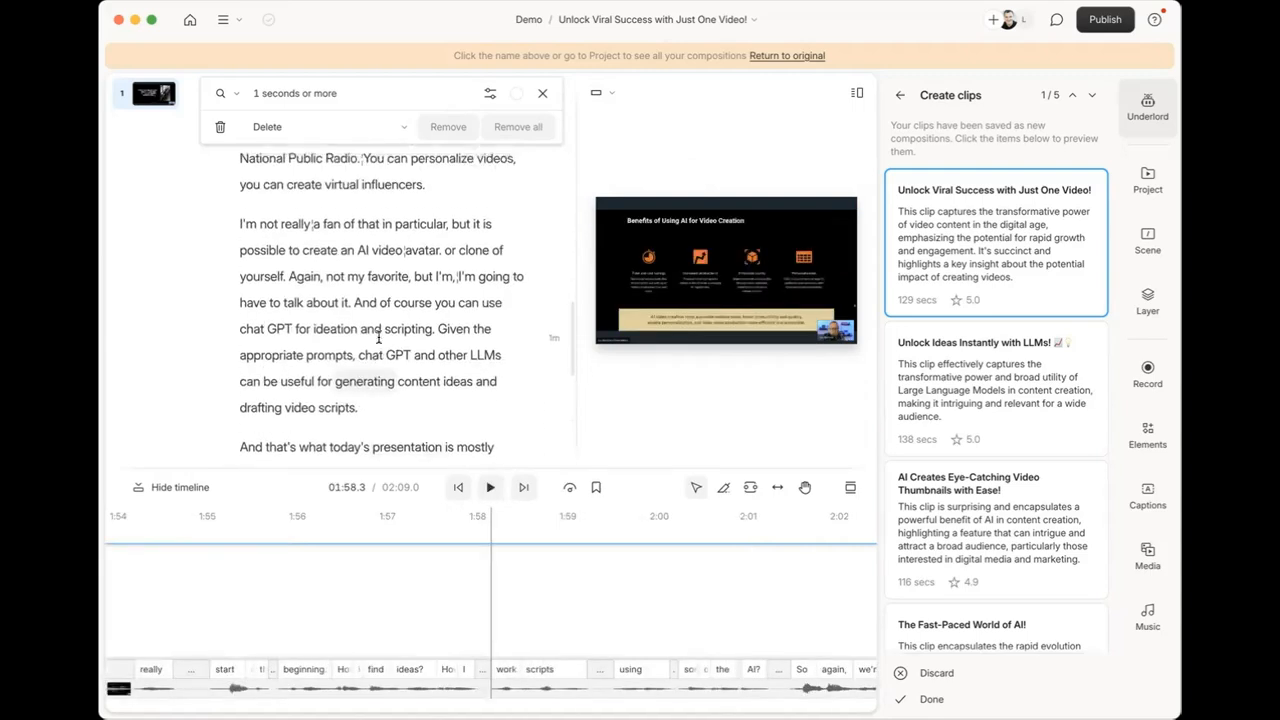
scroll(378, 338, up, 3)
scroll(403, 380, down, 6)
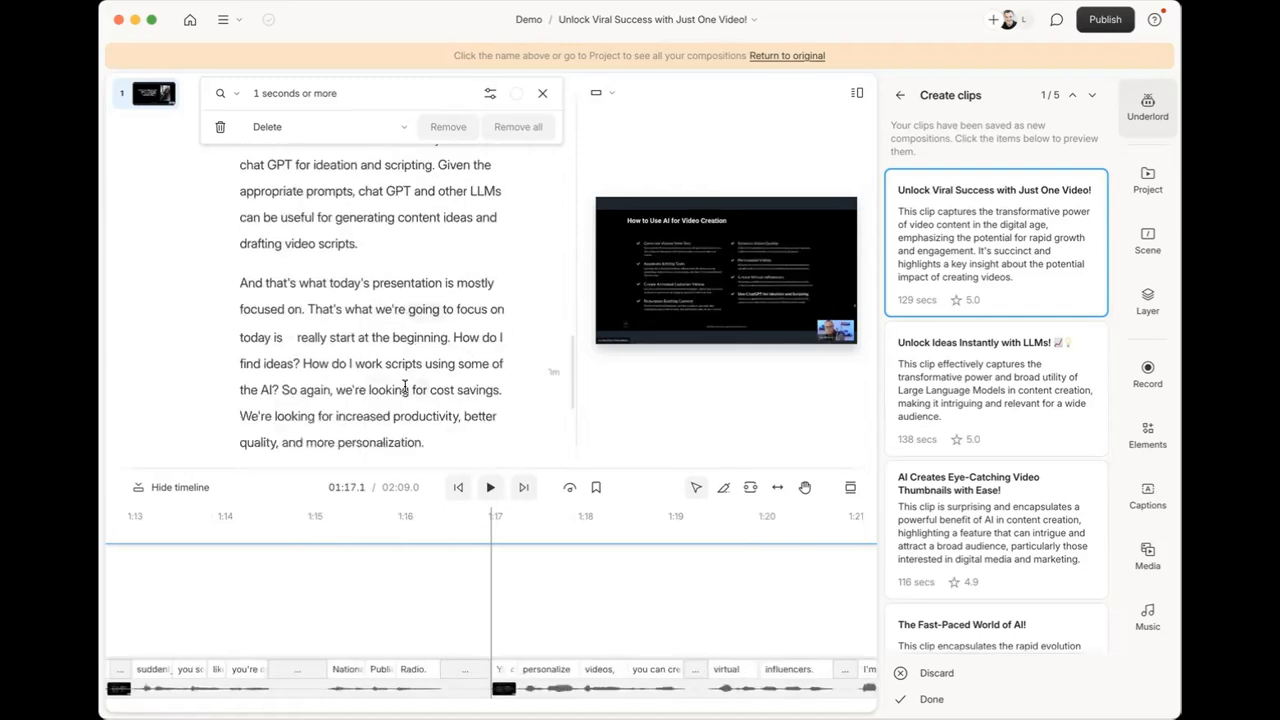
click(408, 390)
scroll(414, 376, down, 1)
click(409, 400)
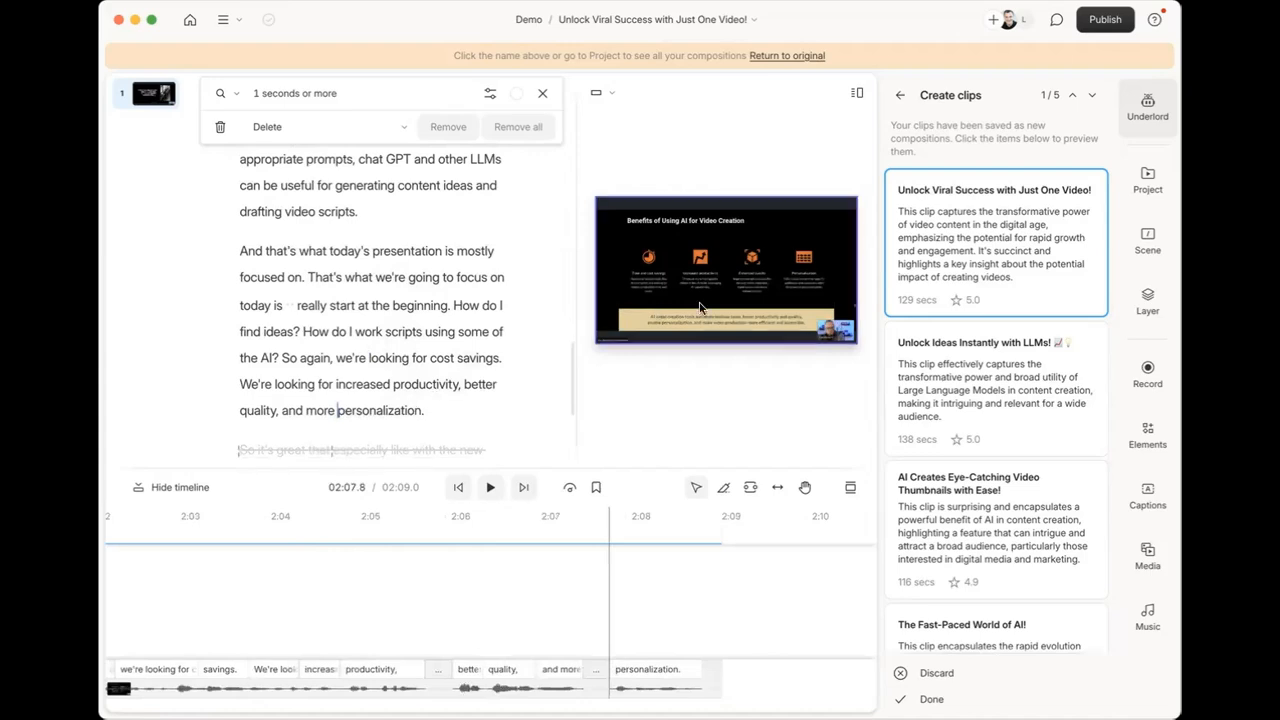
Open the clip "AI Creates Eye-Catching Video Thumbnails with Ease!" and check the end of its transcript around the struck-out text.
scroll(977, 480, down, 5)
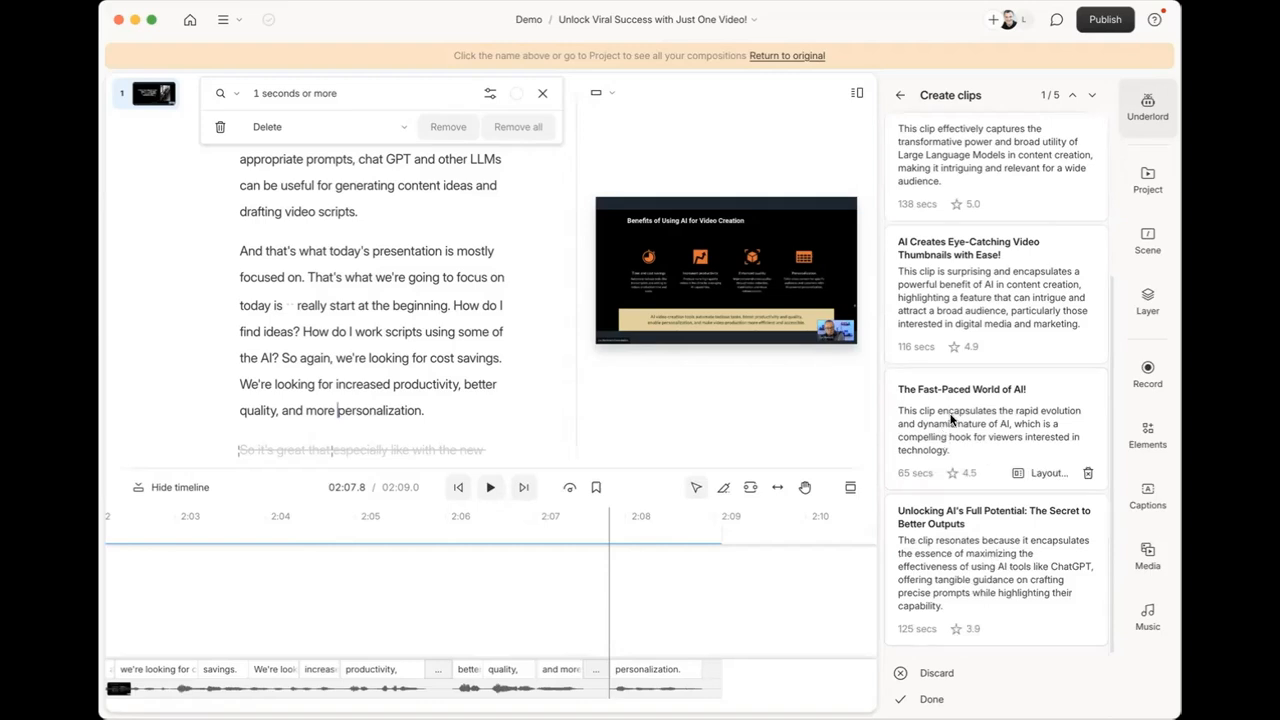
click(966, 288)
scroll(401, 389, down, 8)
scroll(401, 389, down, 10)
scroll(411, 380, down, 5)
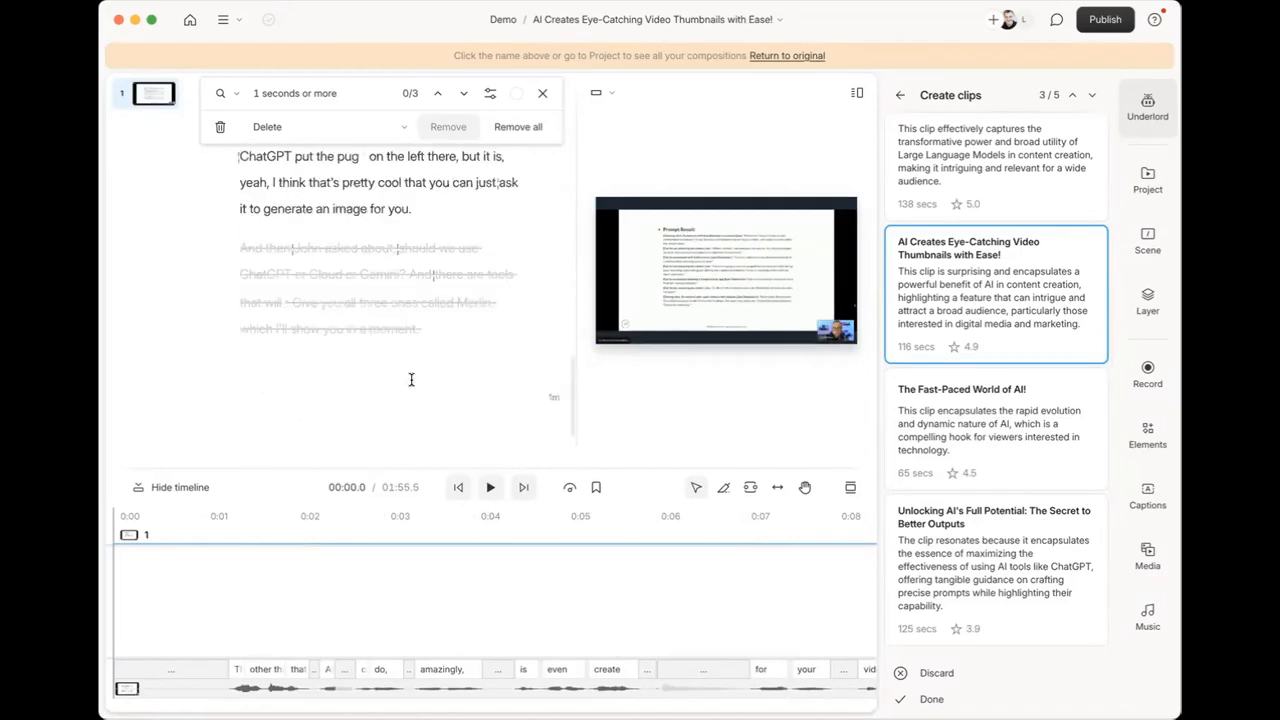
click(291, 208)
click(454, 216)
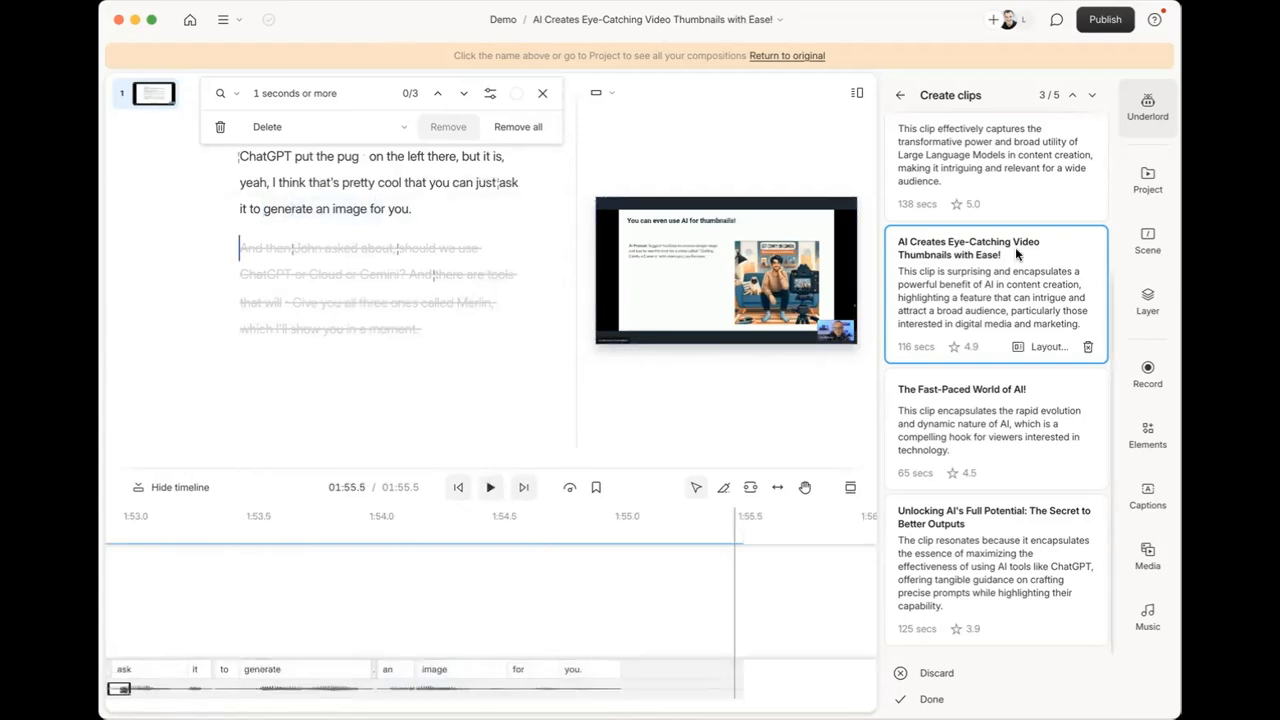
Publish the thumbnails clip as a web link at Max resolution with access for anyone with the link.
click(1099, 25)
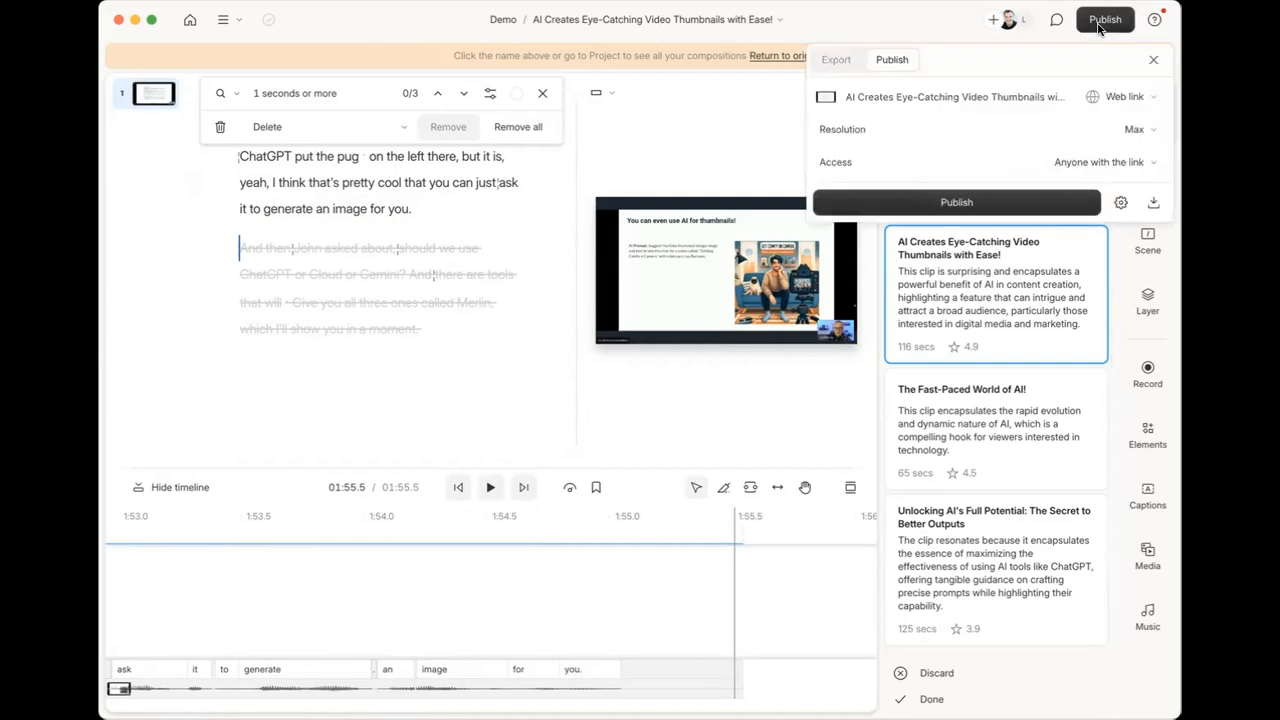
click(962, 198)
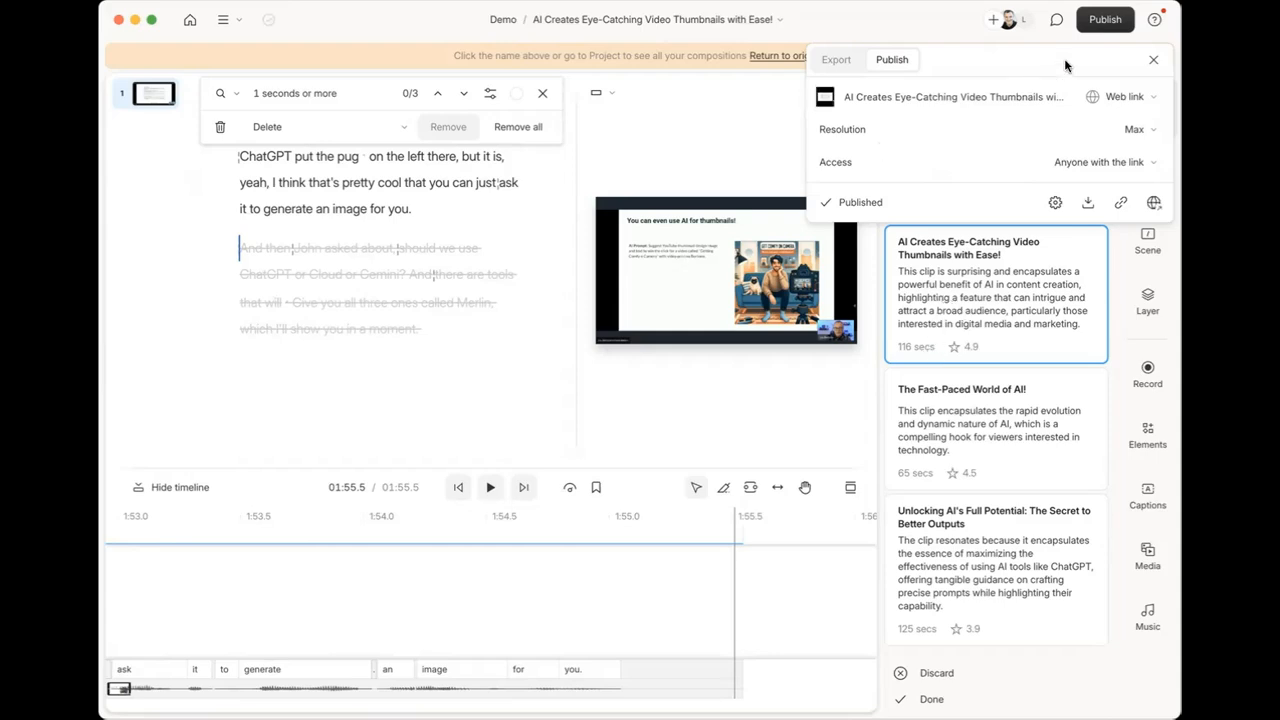
click(745, 138)
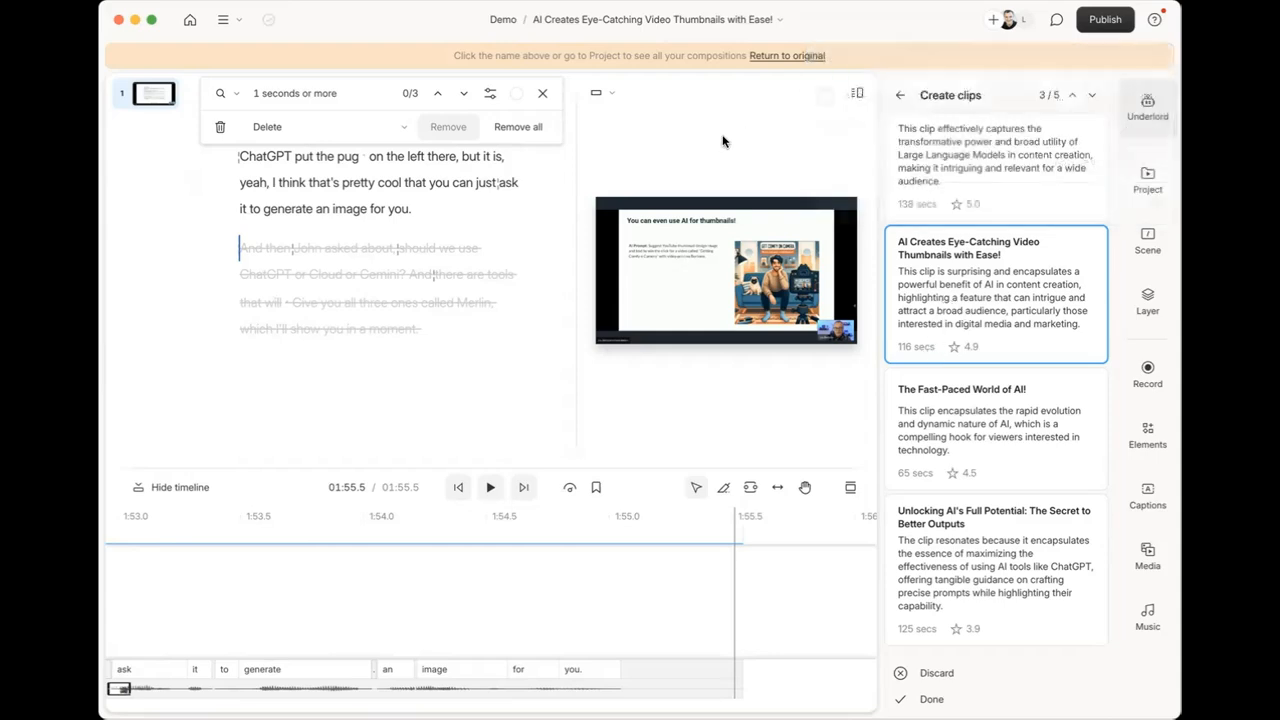
Examine the project's list of compositions, including the generated clips under "Clips from Demo".
click(772, 21)
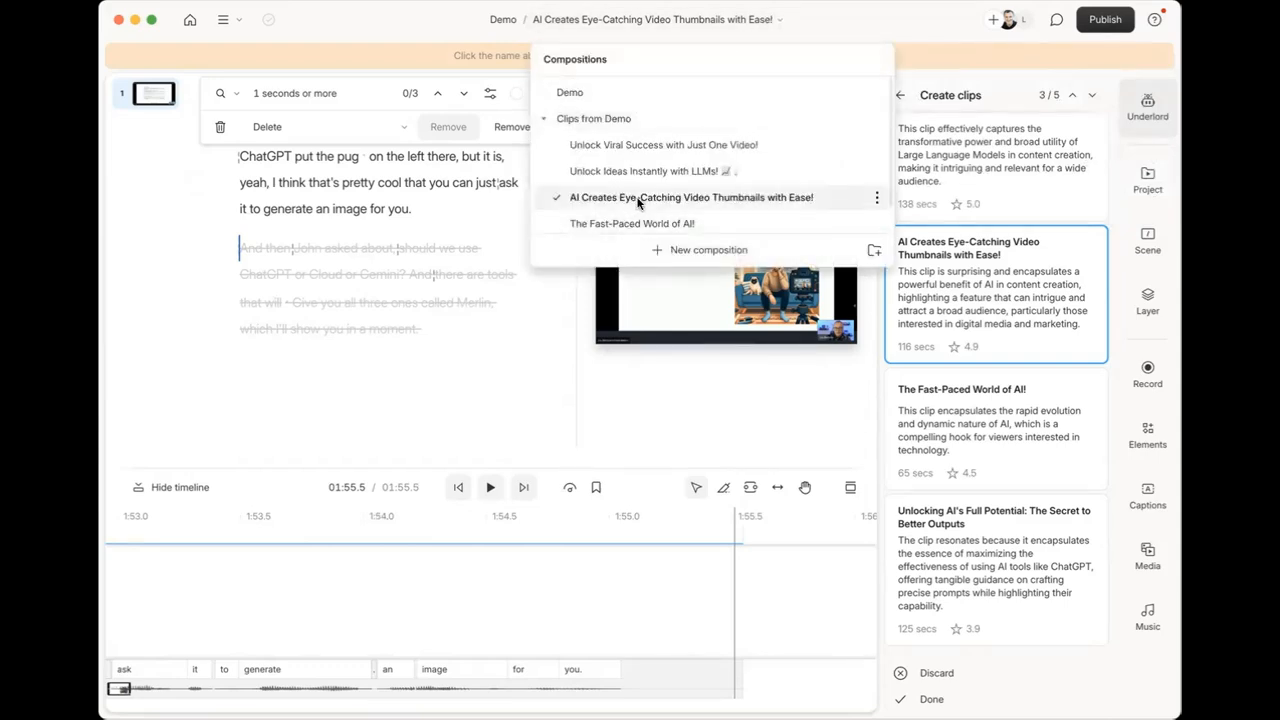
scroll(630, 200, down, 1)
scroll(637, 203, up, 1)
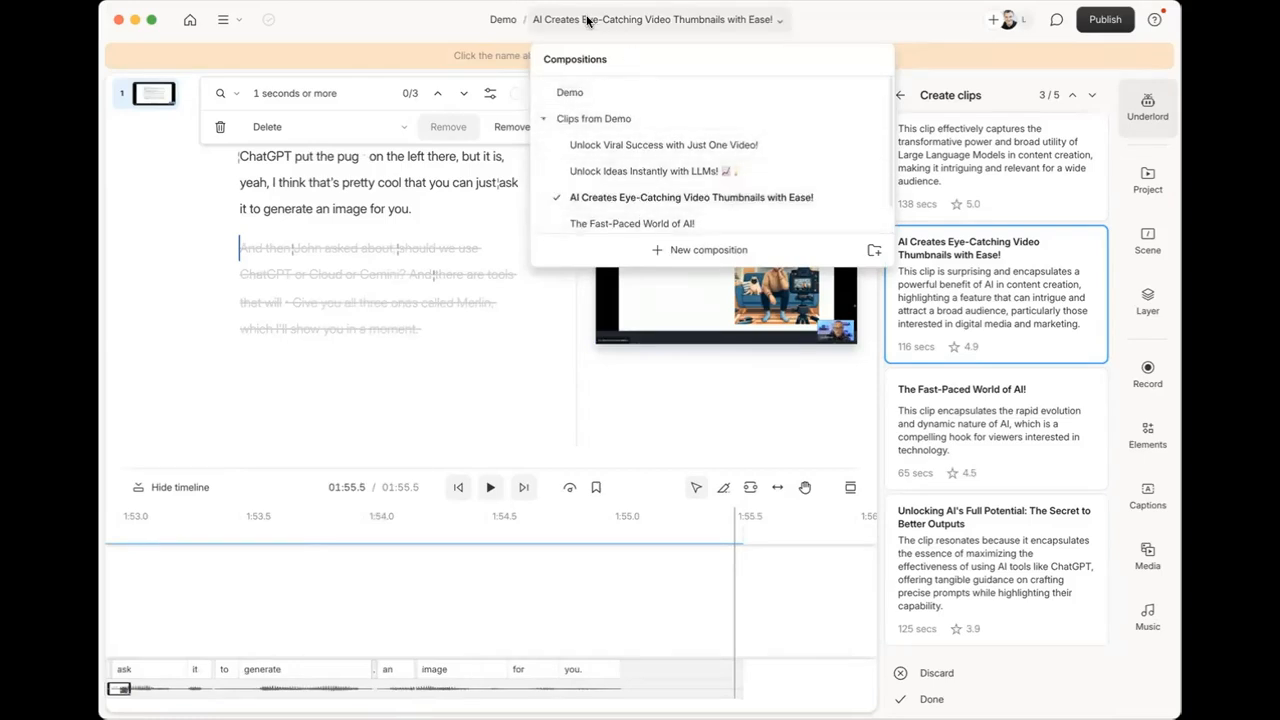
Switch to the main Demo composition and leave Create clips for Underlord's full list of tools.
click(577, 93)
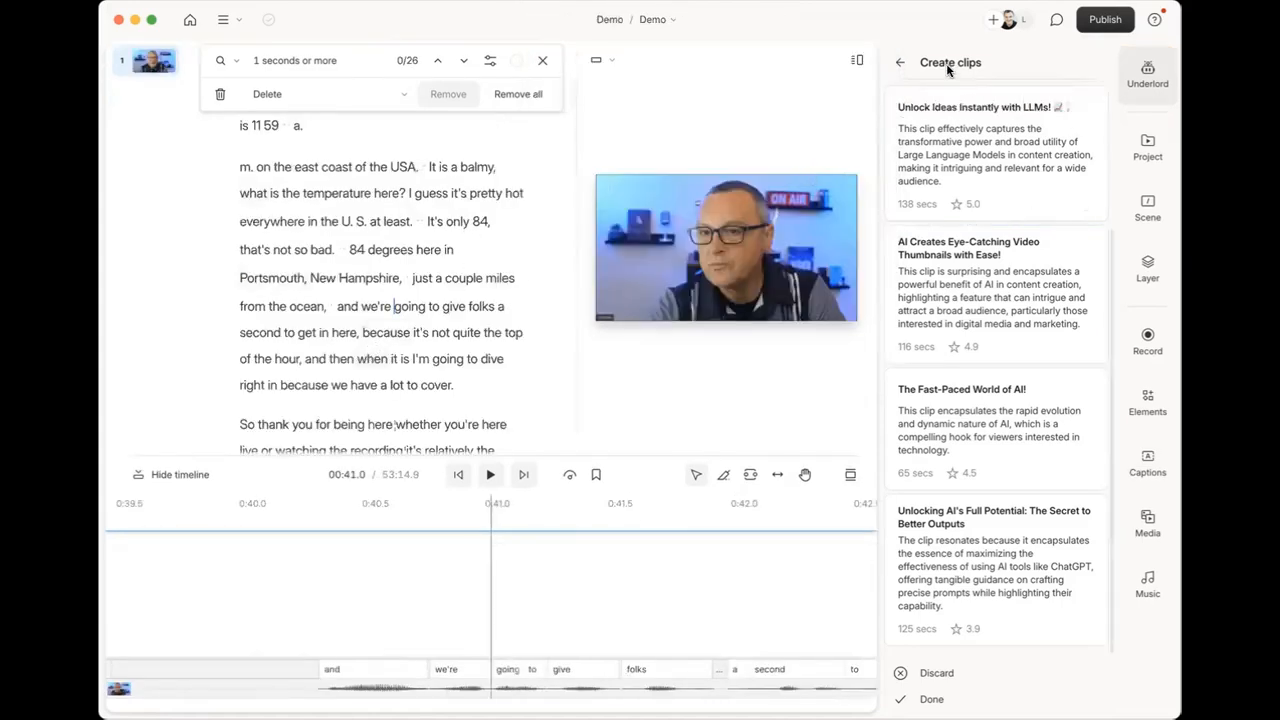
click(900, 64)
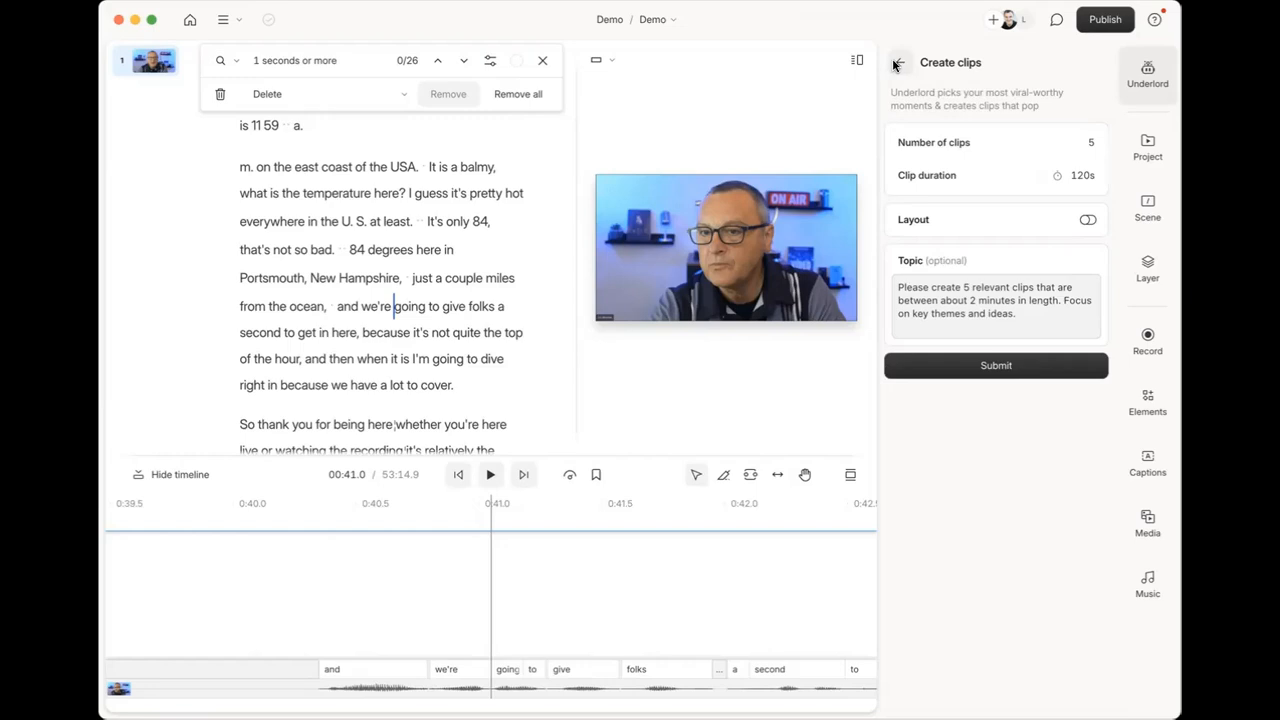
click(1151, 74)
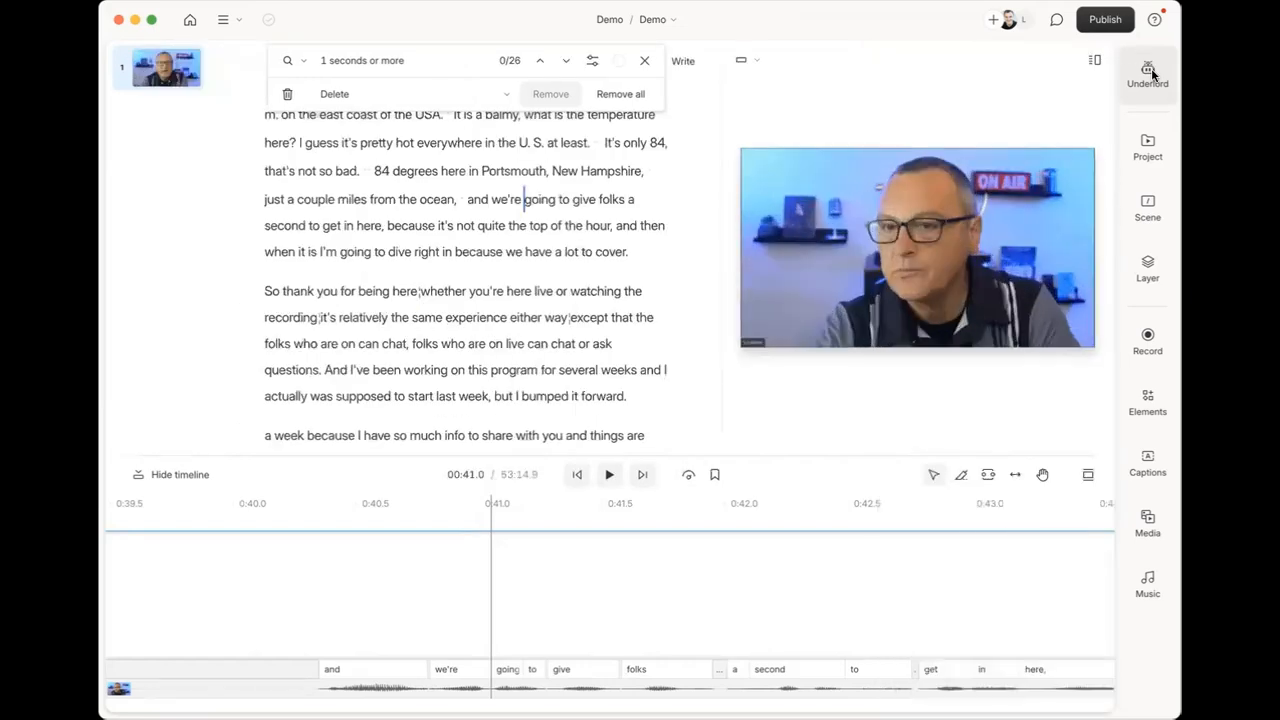
click(1148, 70)
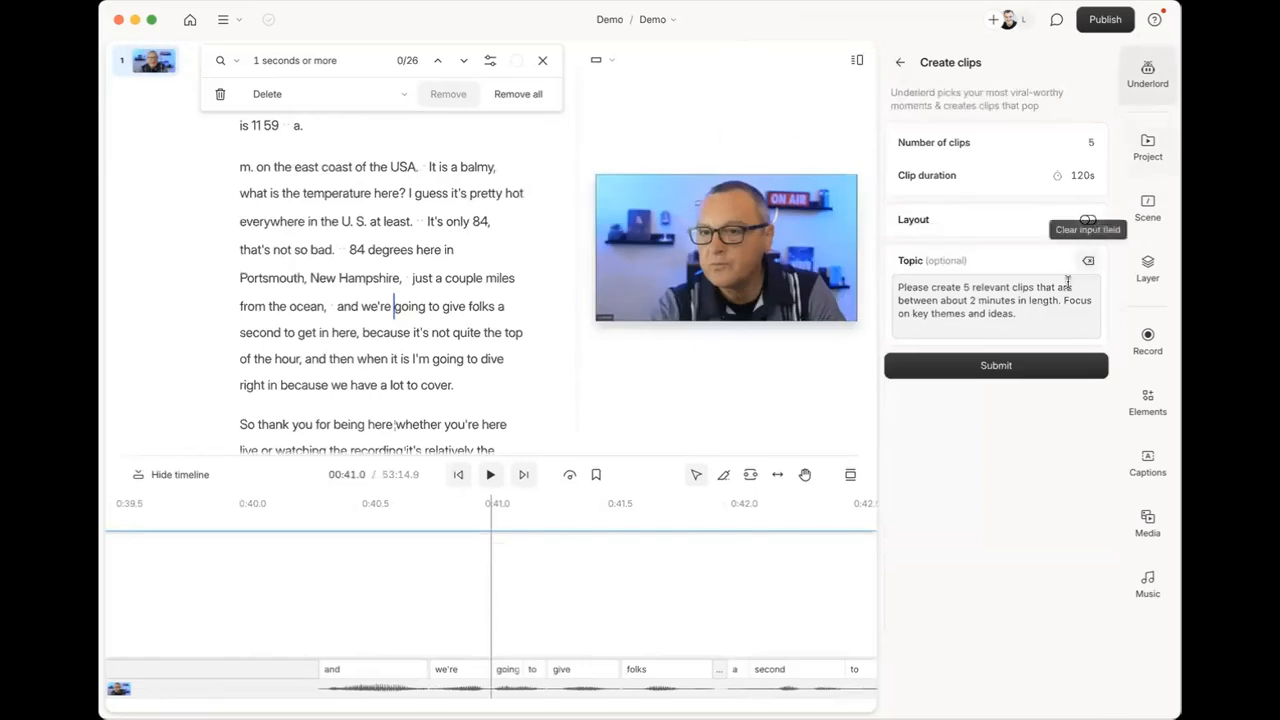
click(900, 63)
Examine the descriptions of Underlord's Repurpose and Publish tools, from Create highlight reel through YouTube description.
scroll(1015, 574, down, 1)
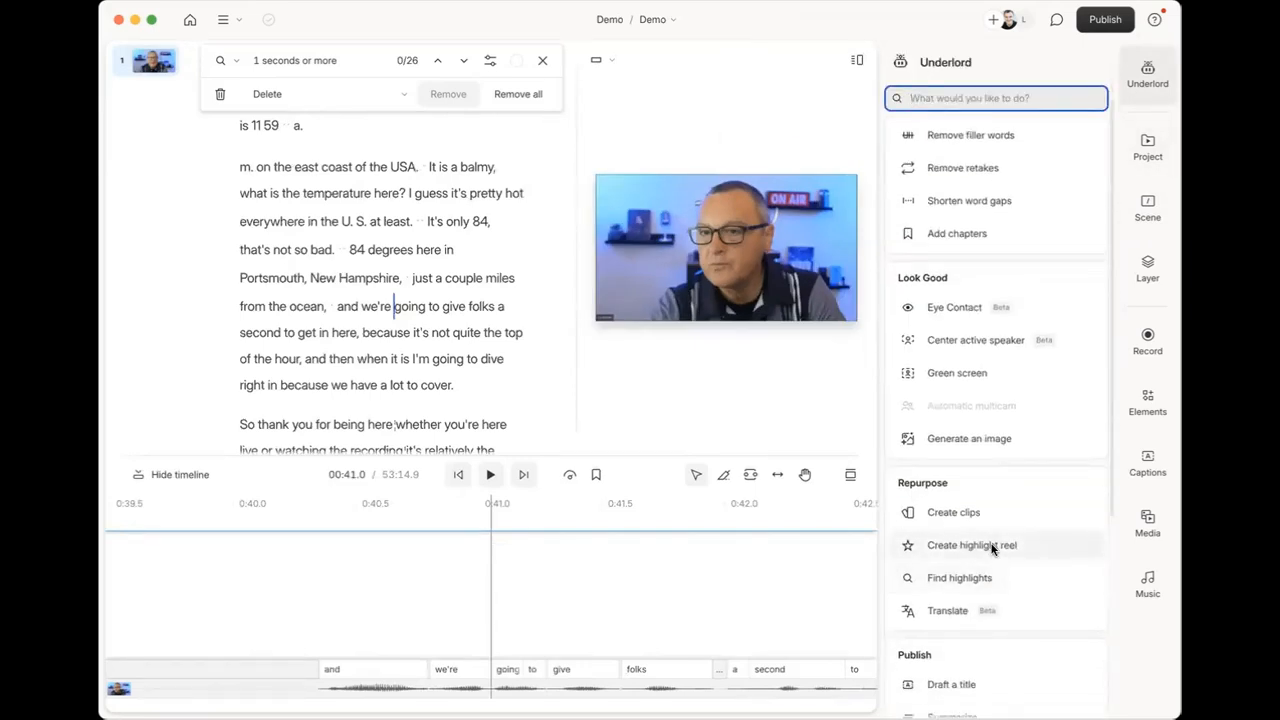
mouse_move(991, 548)
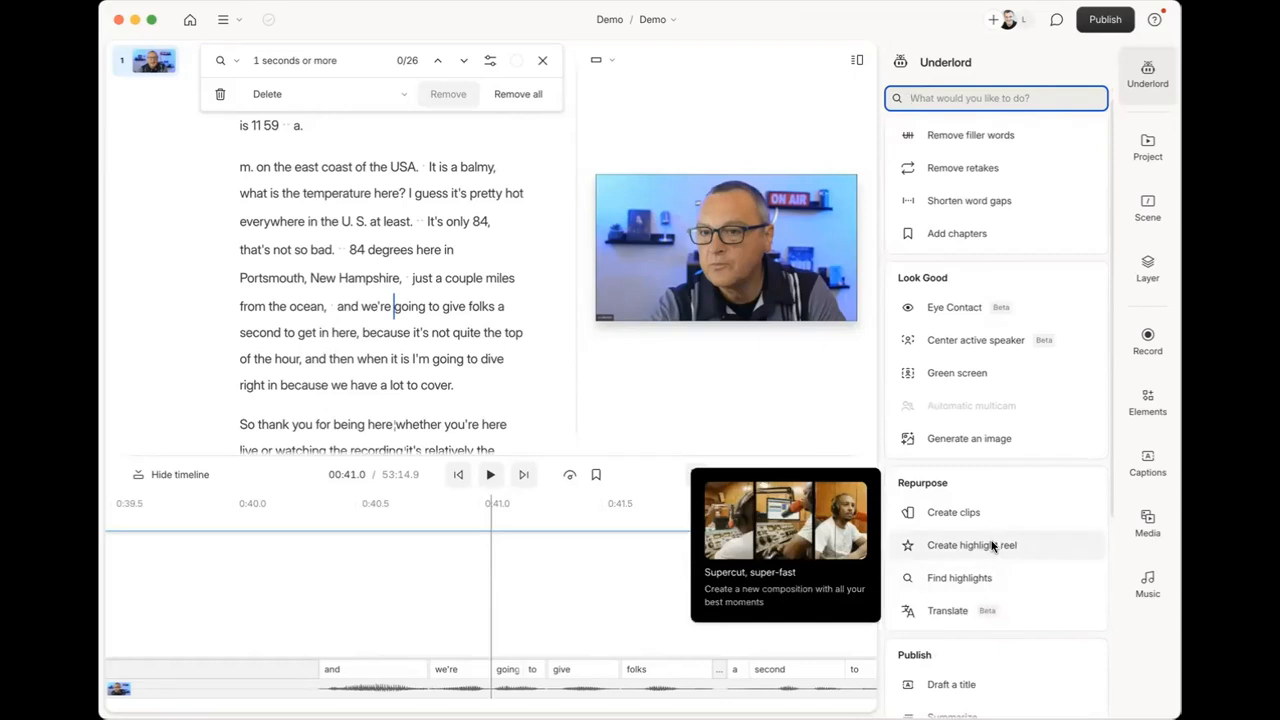
mouse_move(987, 578)
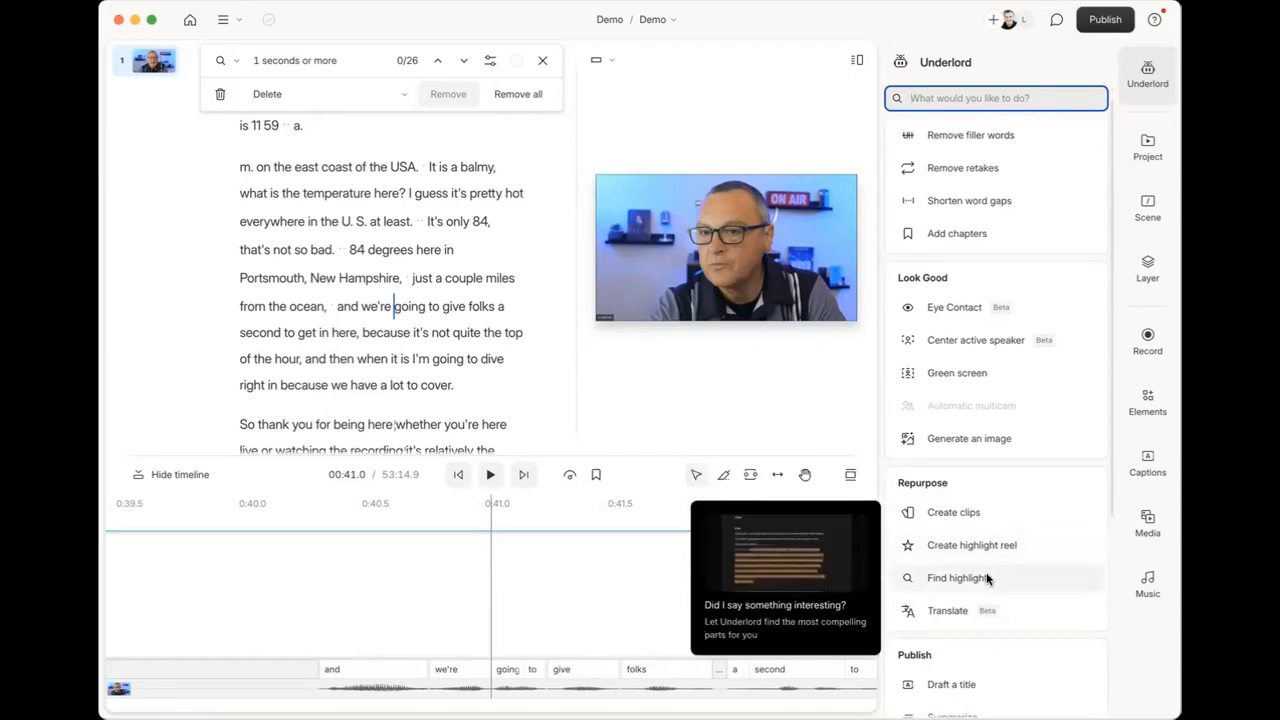
mouse_move(987, 609)
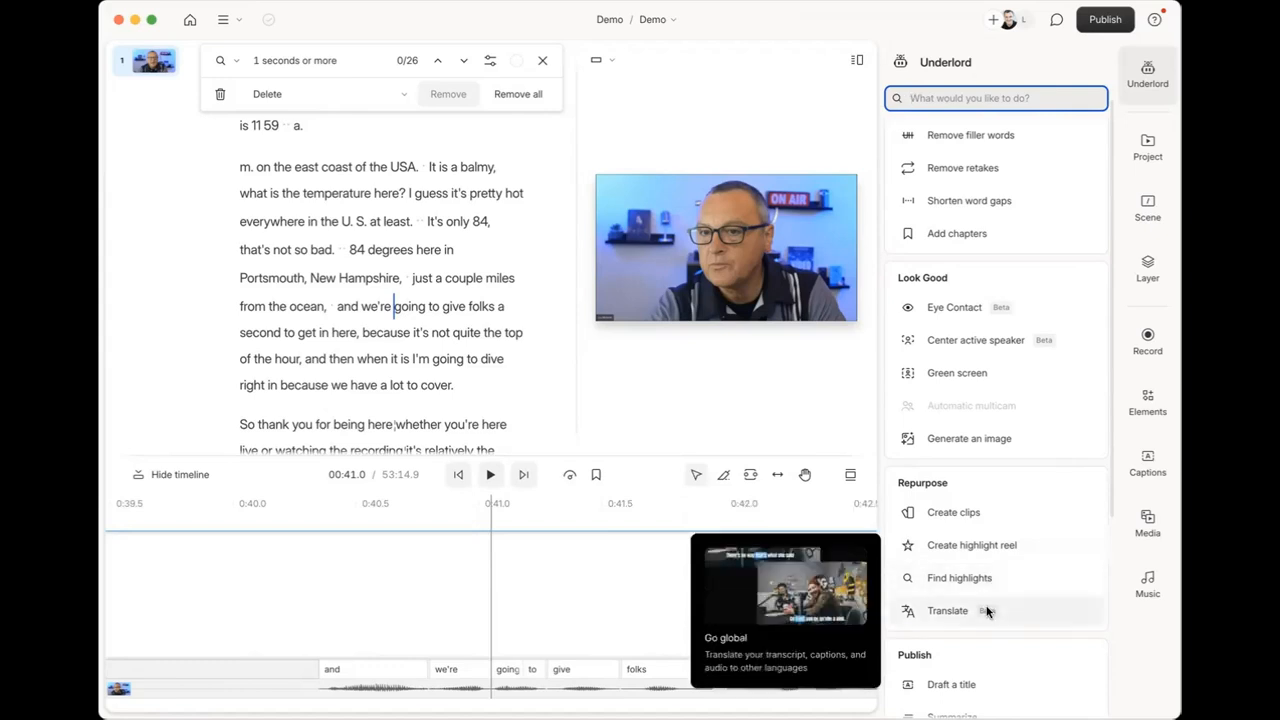
scroll(987, 611, down, 3)
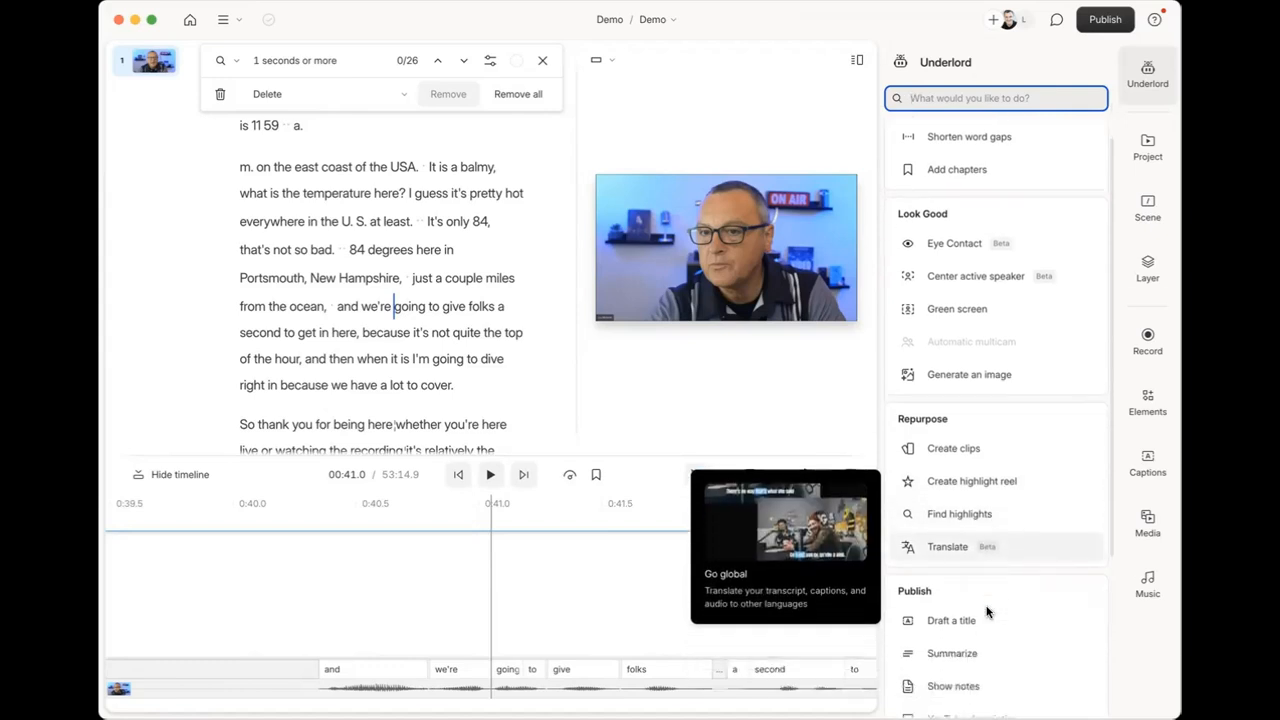
scroll(987, 606, down, 5)
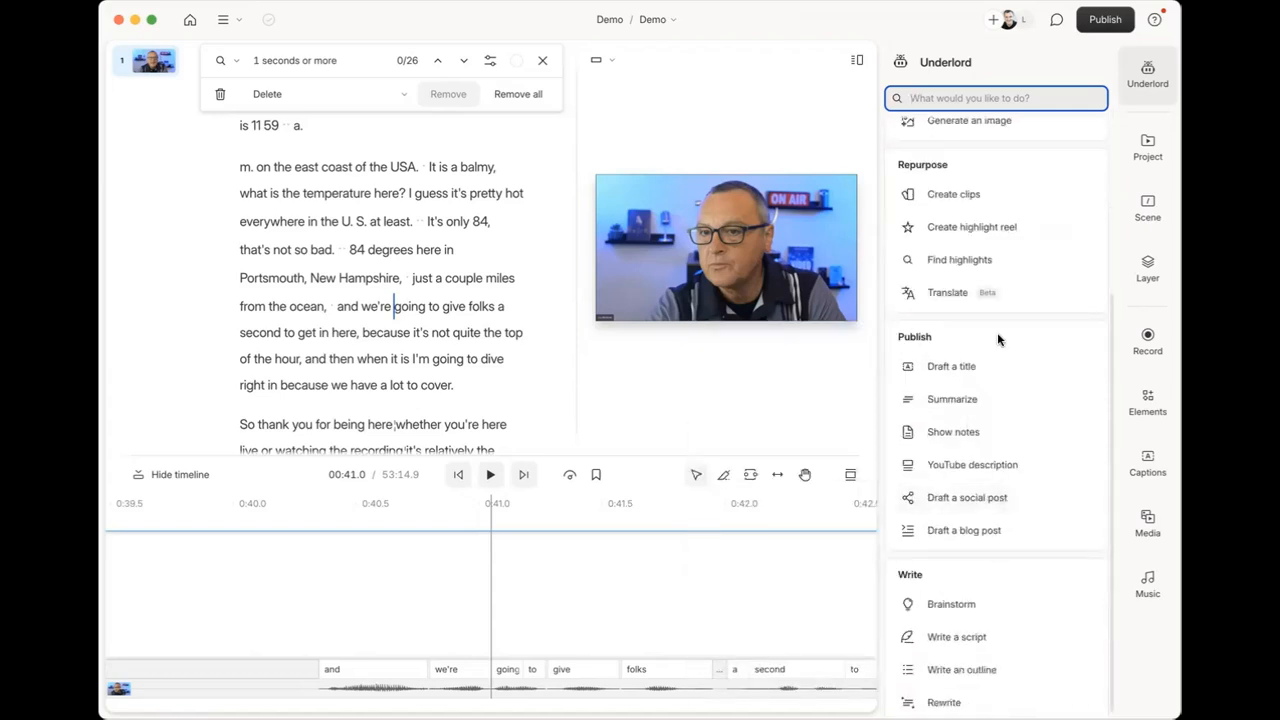
mouse_move(968, 368)
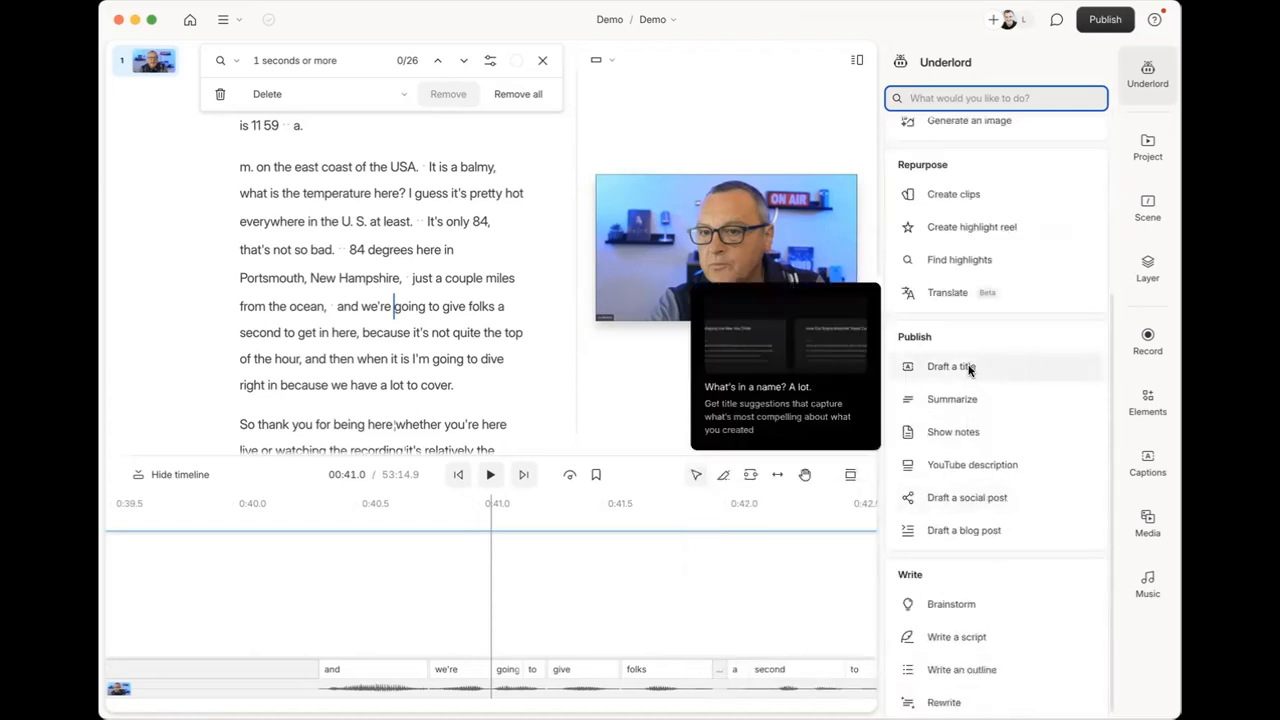
mouse_move(970, 408)
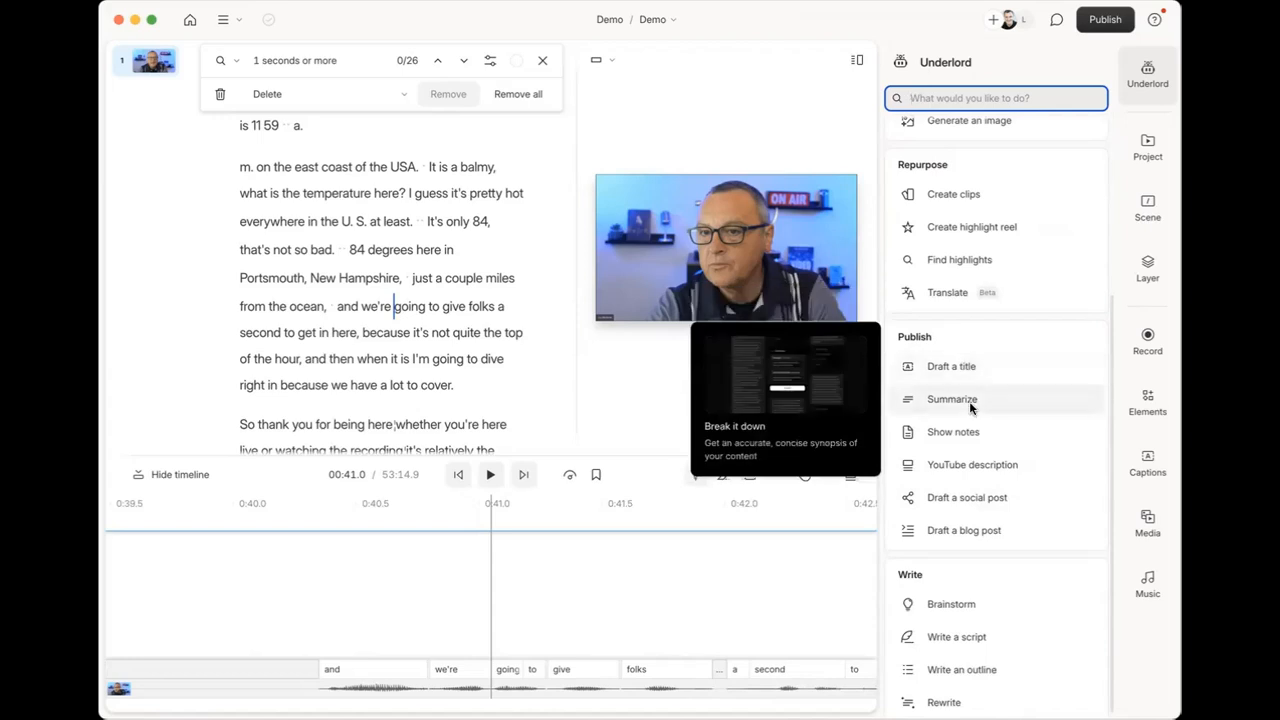
mouse_move(966, 430)
mouse_move(970, 470)
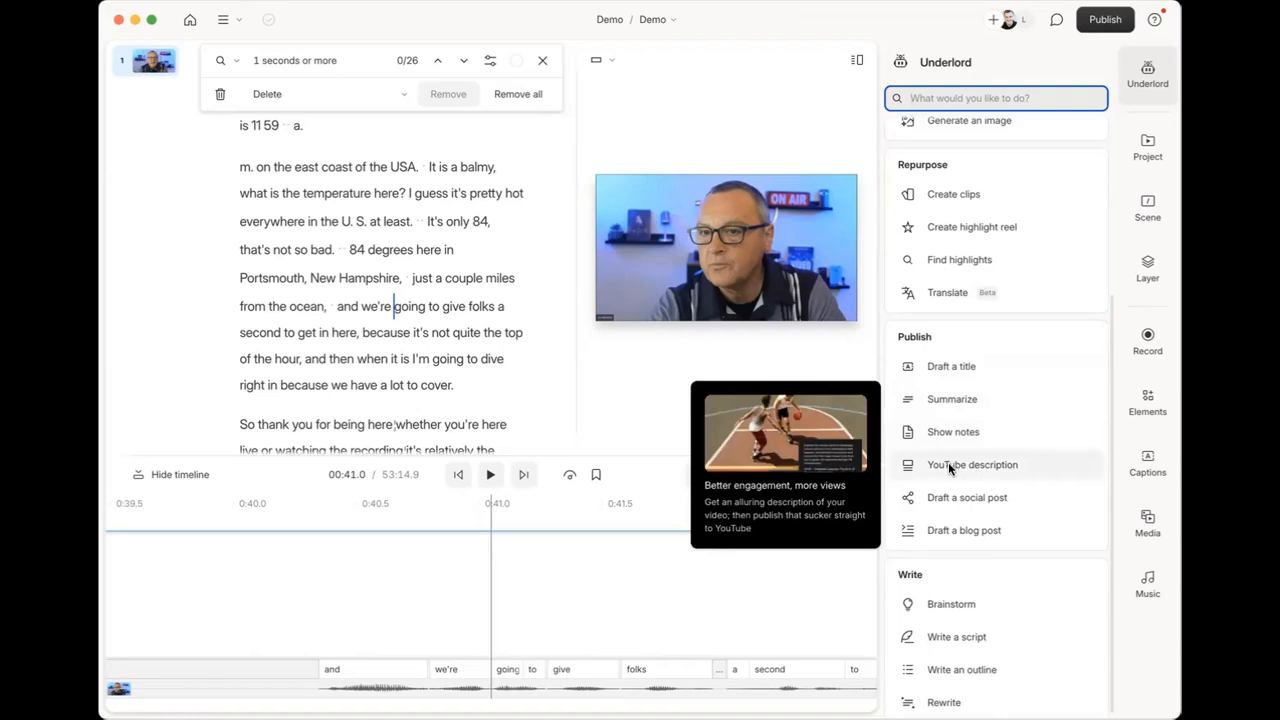
Draft 3 social posts promoting the Demo video in the Social network style.
mouse_move(968, 500)
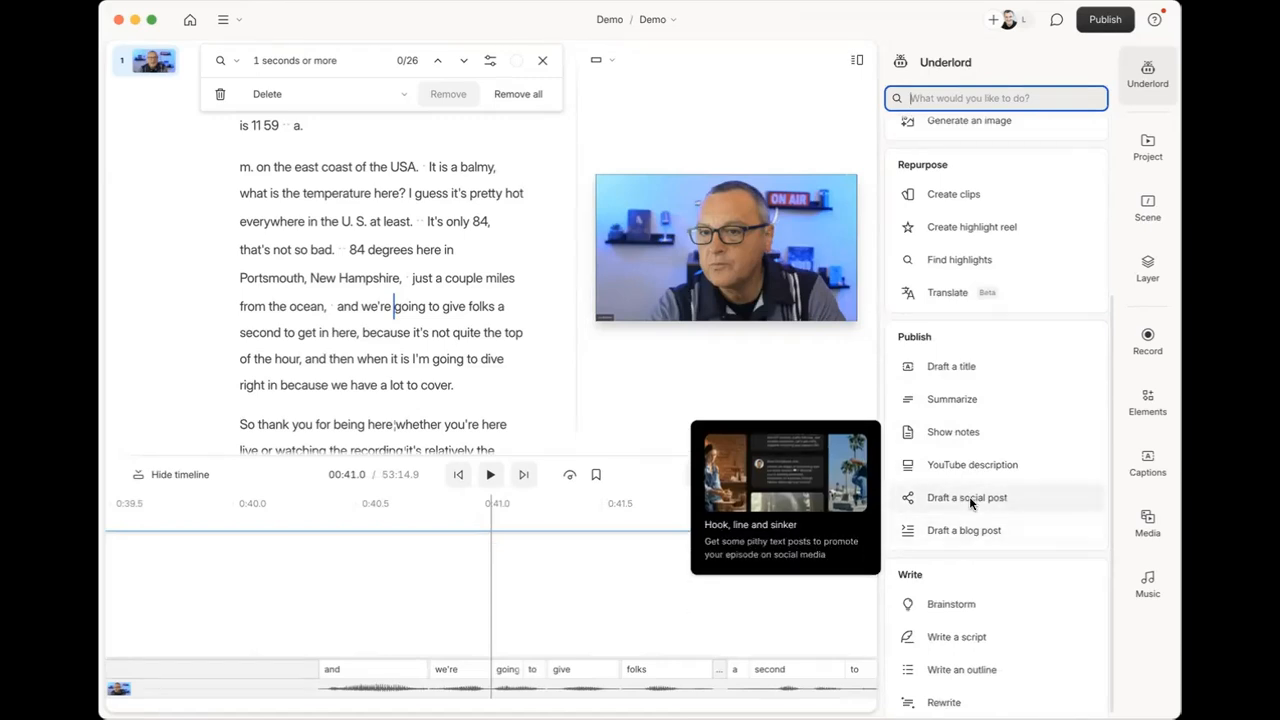
click(969, 496)
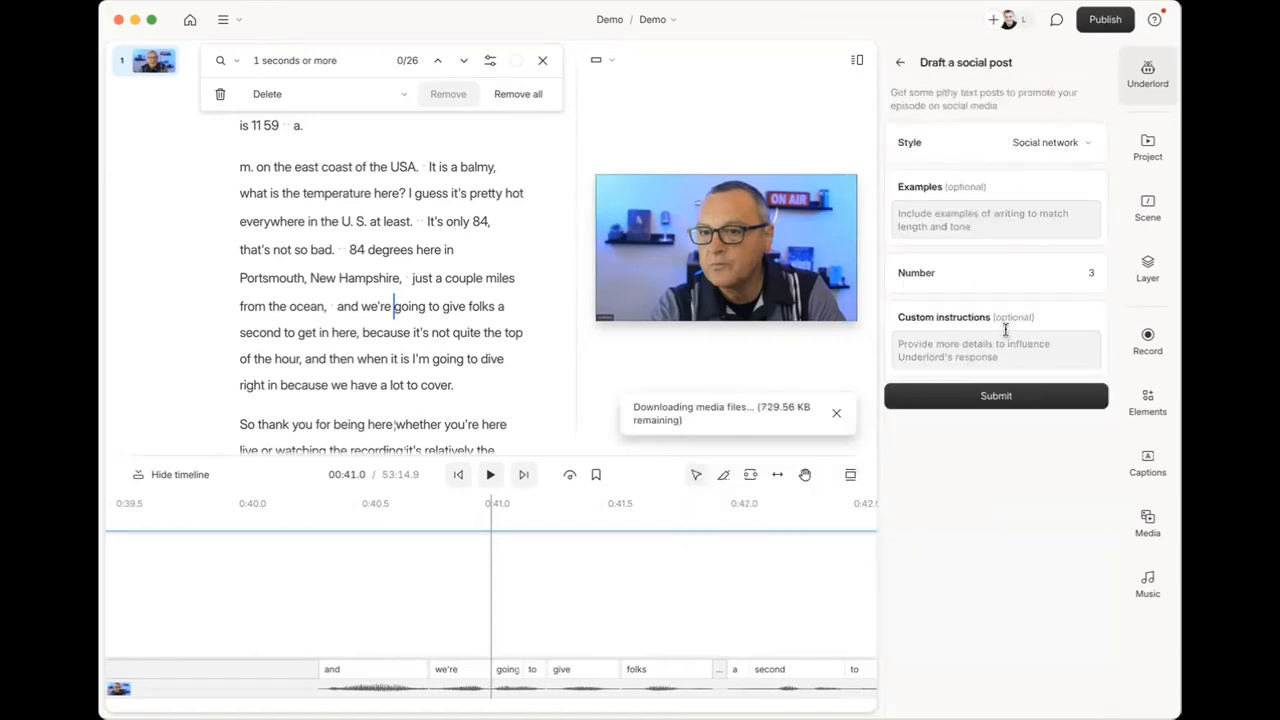
click(1070, 145)
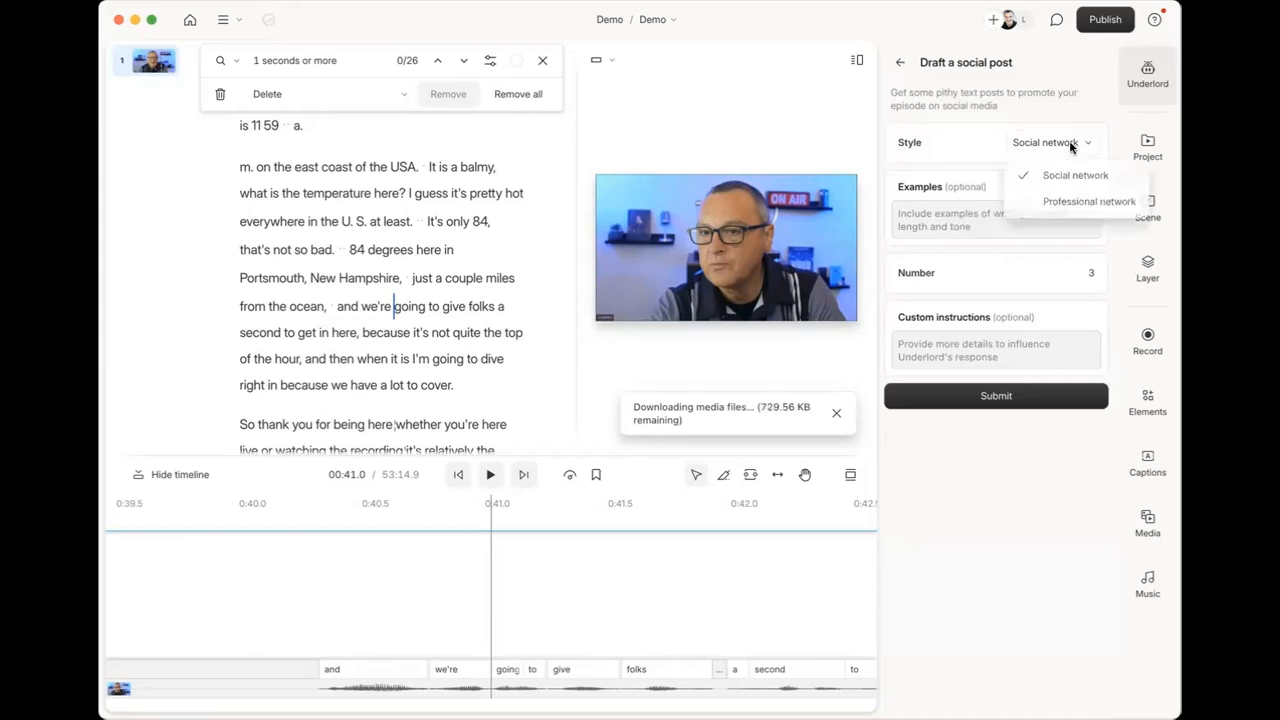
click(1070, 143)
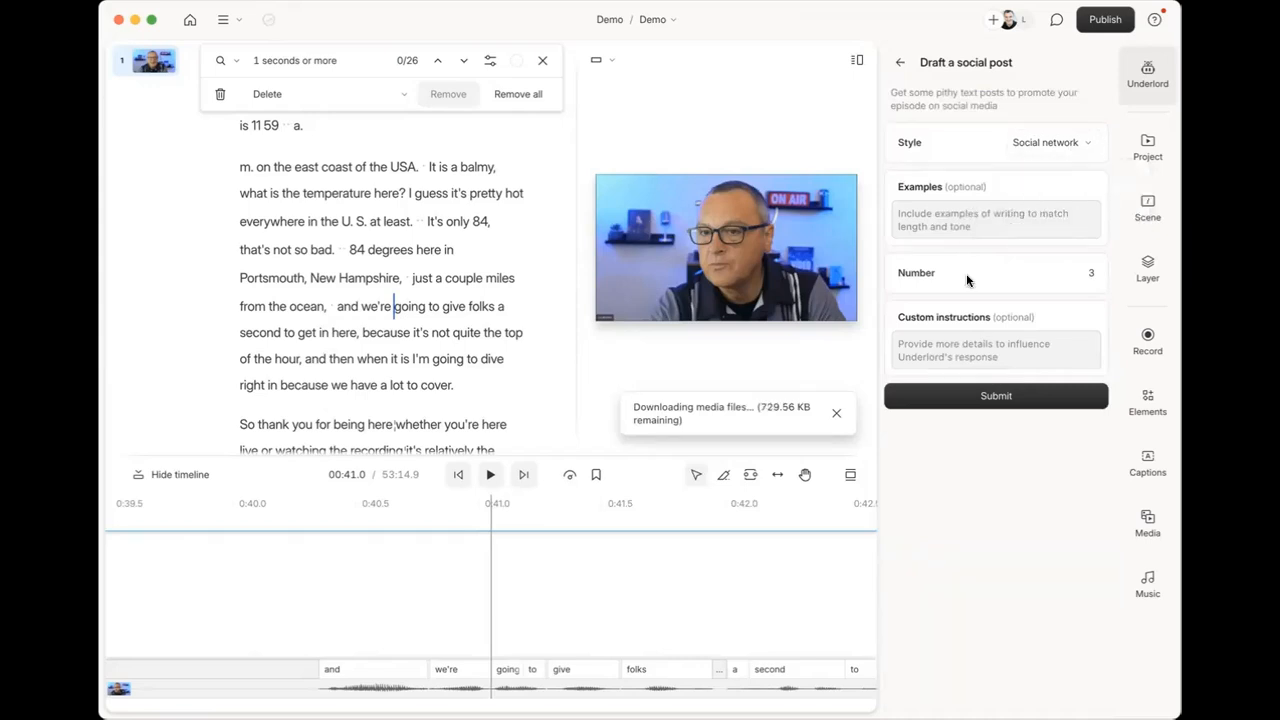
click(1090, 276)
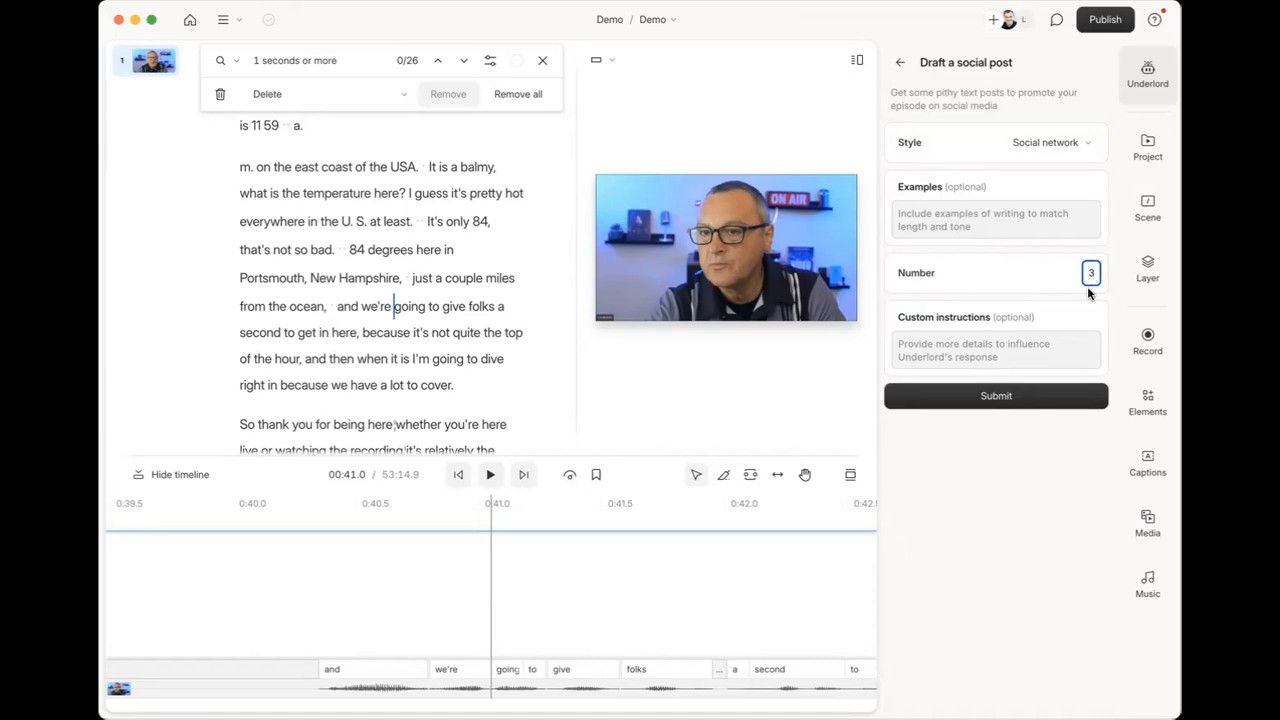
click(1000, 397)
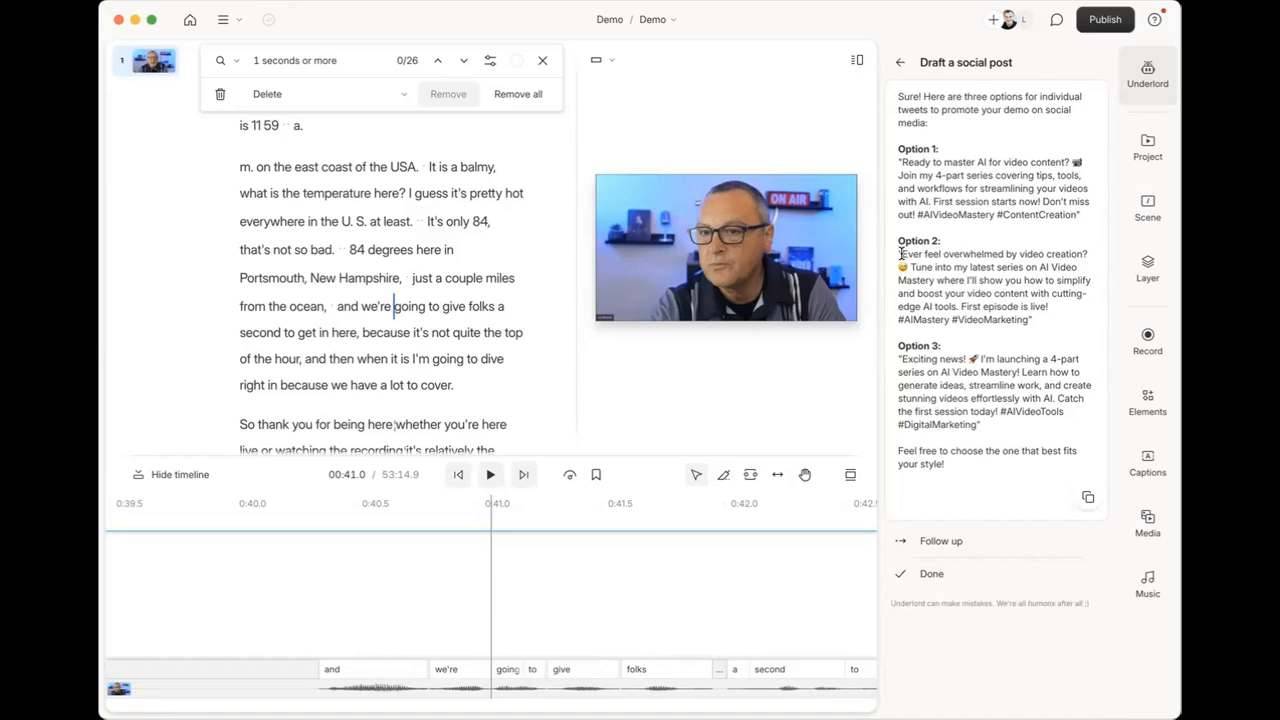
Read options 2 and 3 of the drafted social posts and return to the list of Underlord tools.
drag(901, 253, 1049, 322)
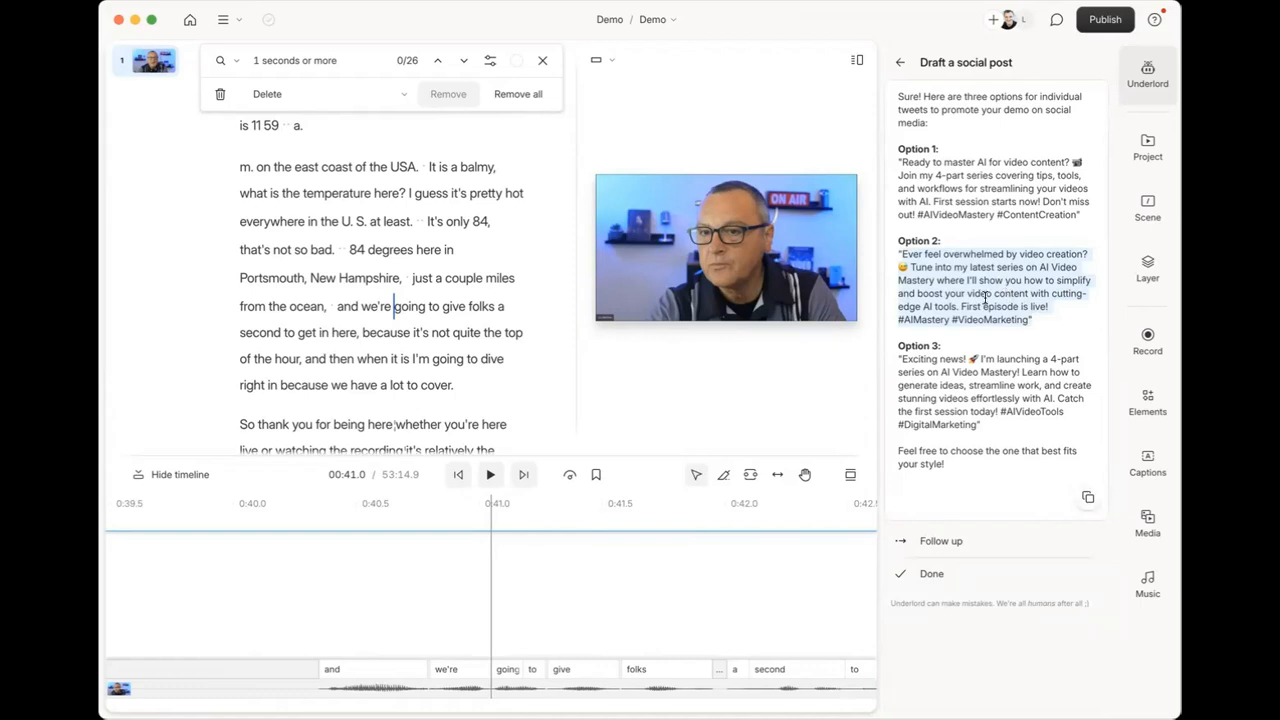
click(909, 316)
drag(901, 358, 987, 437)
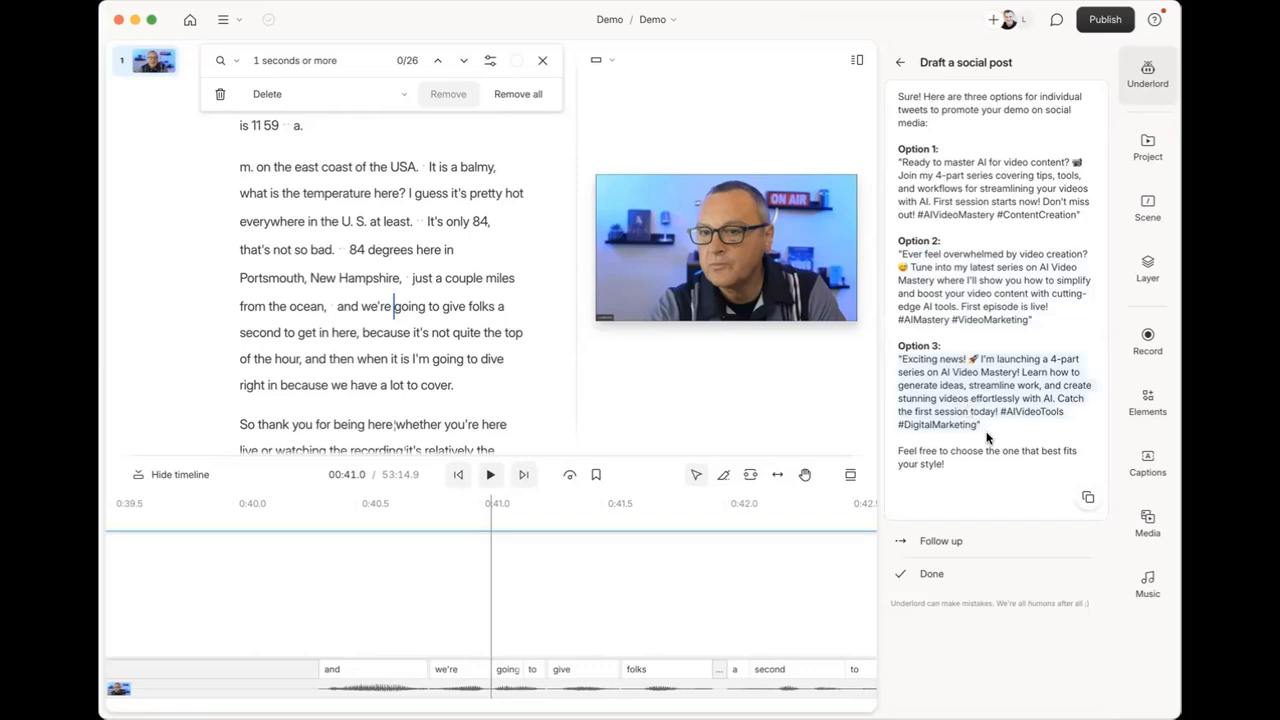
click(898, 64)
click(898, 64)
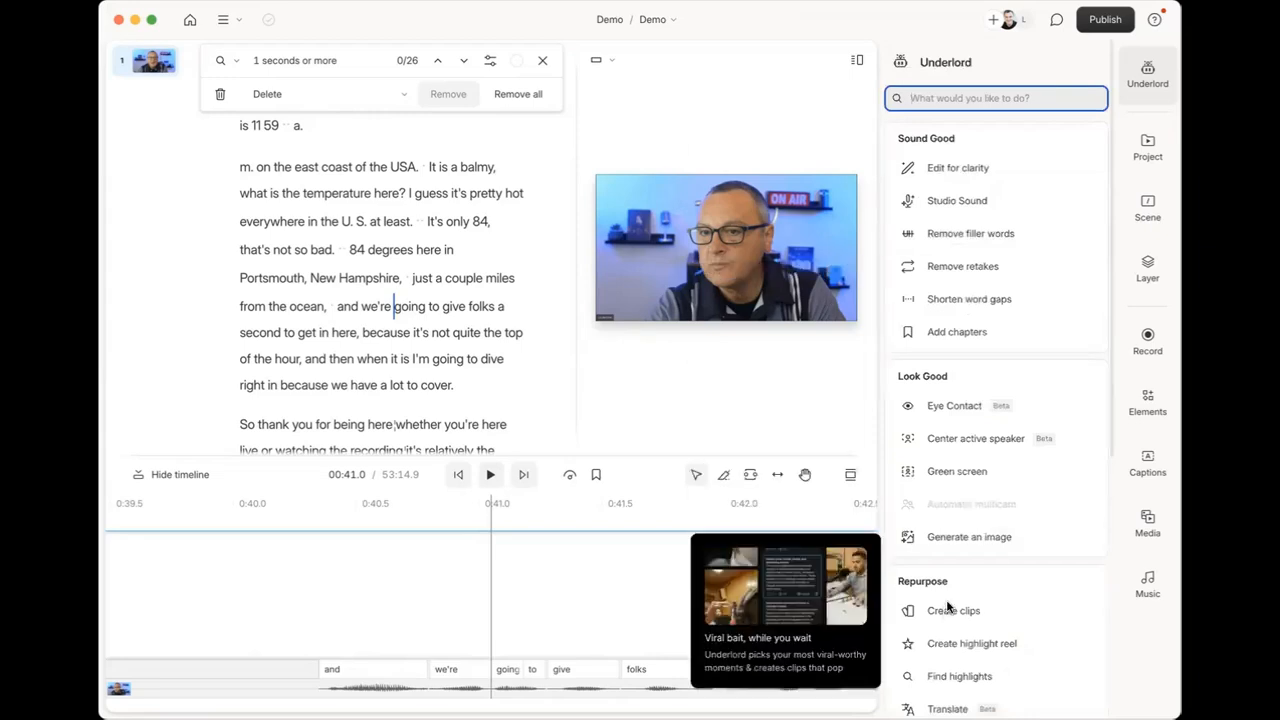
Generate a YouTube description for the Demo composition with Underlord.
scroll(978, 603, down, 5)
click(990, 528)
click(997, 300)
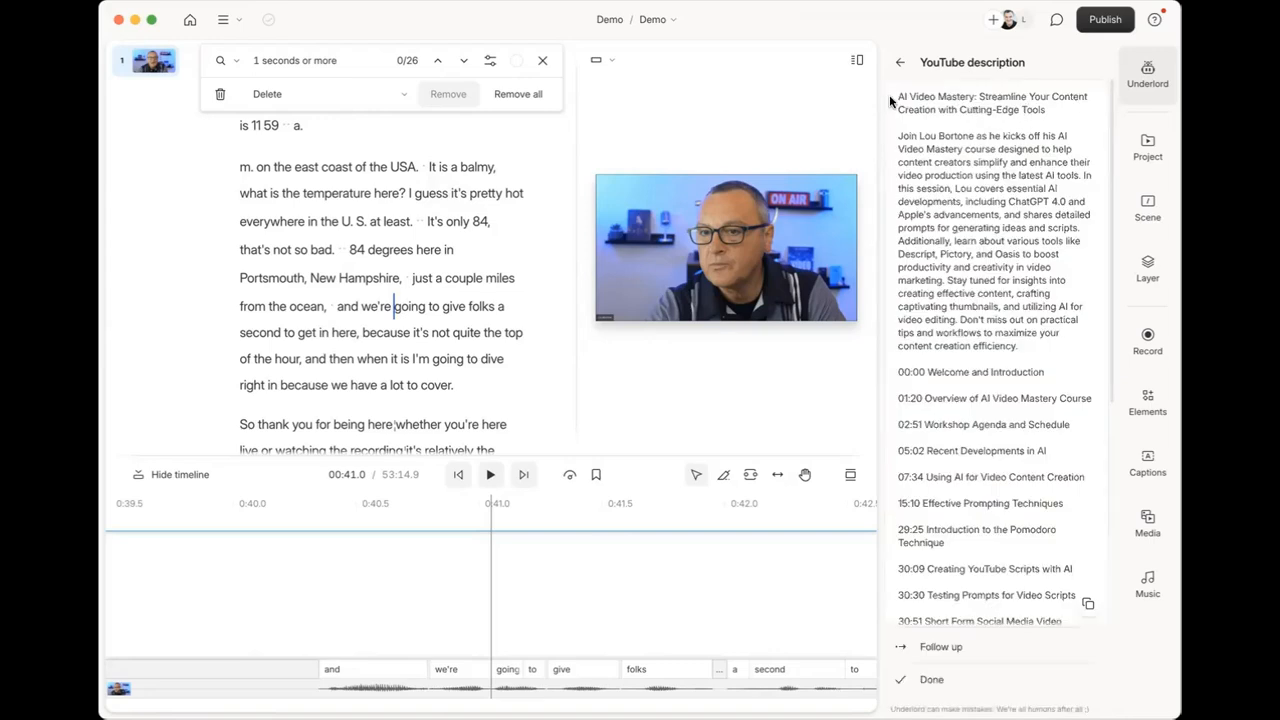
Review the YouTube description's summary paragraph and timestamped chapter list, and copy the full text.
drag(899, 135, 1050, 357)
scroll(1040, 415, down, 8)
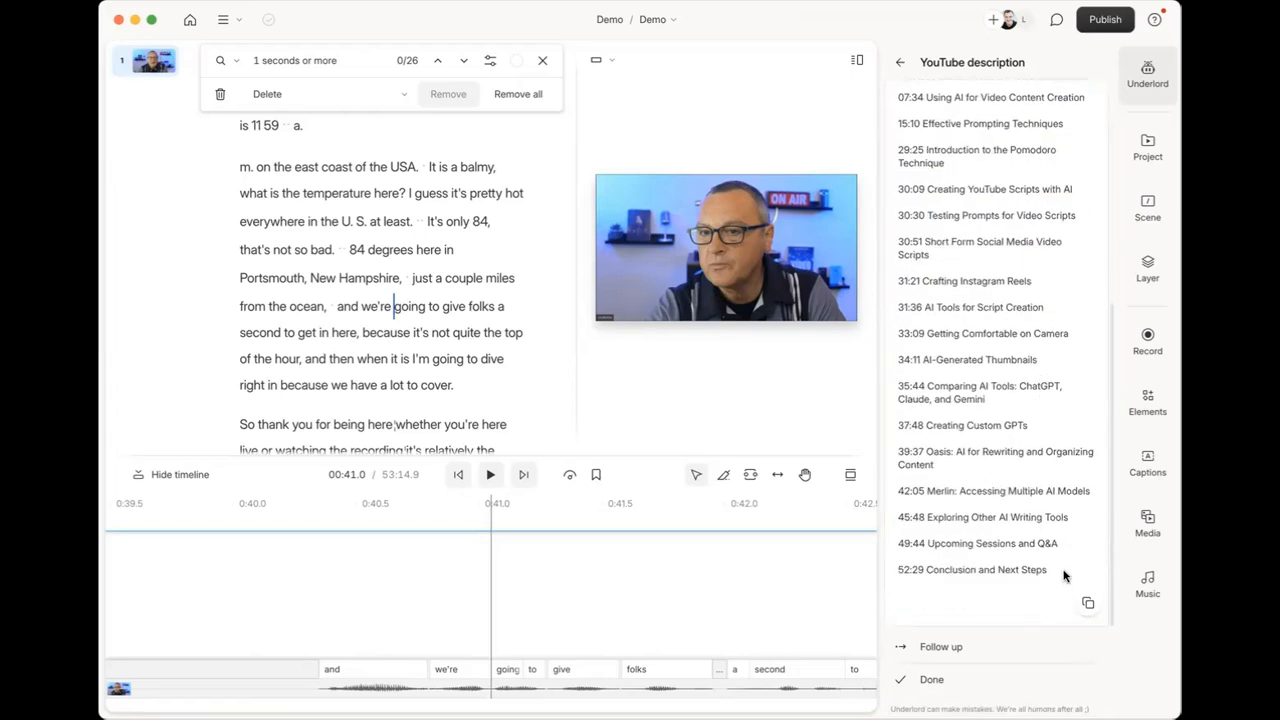
drag(1048, 569, 908, 198)
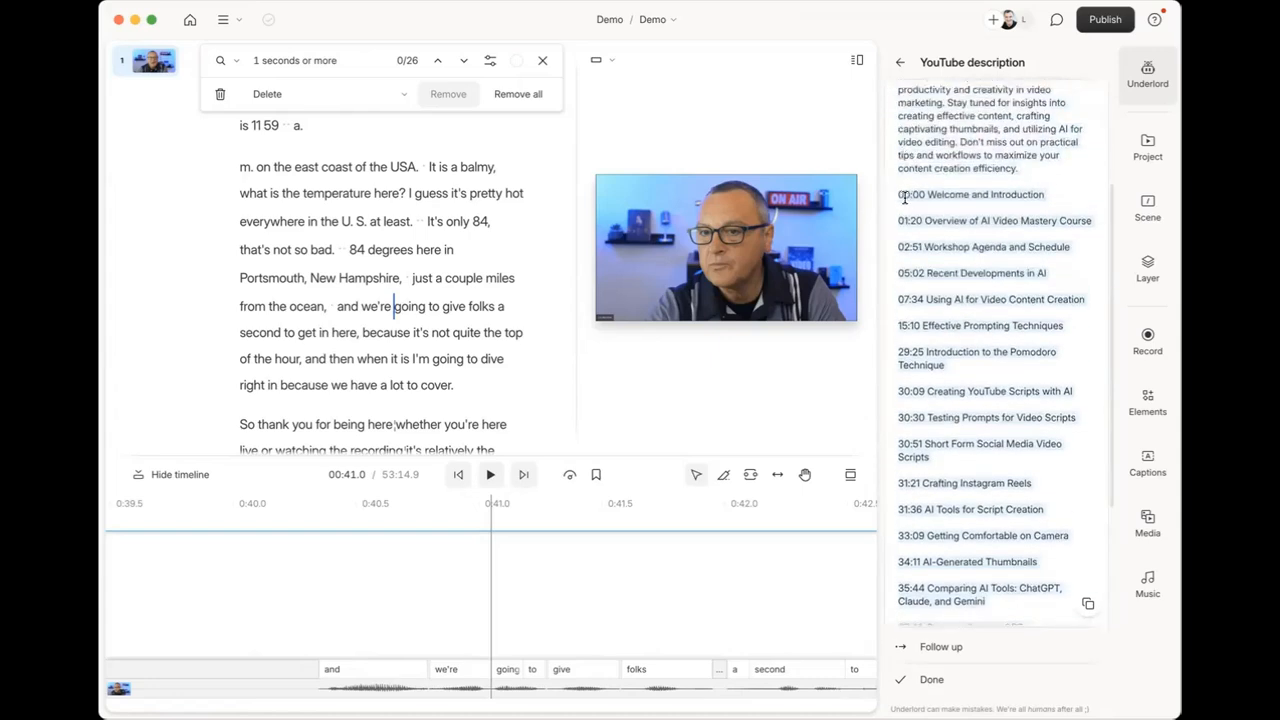
scroll(996, 388, down, 2)
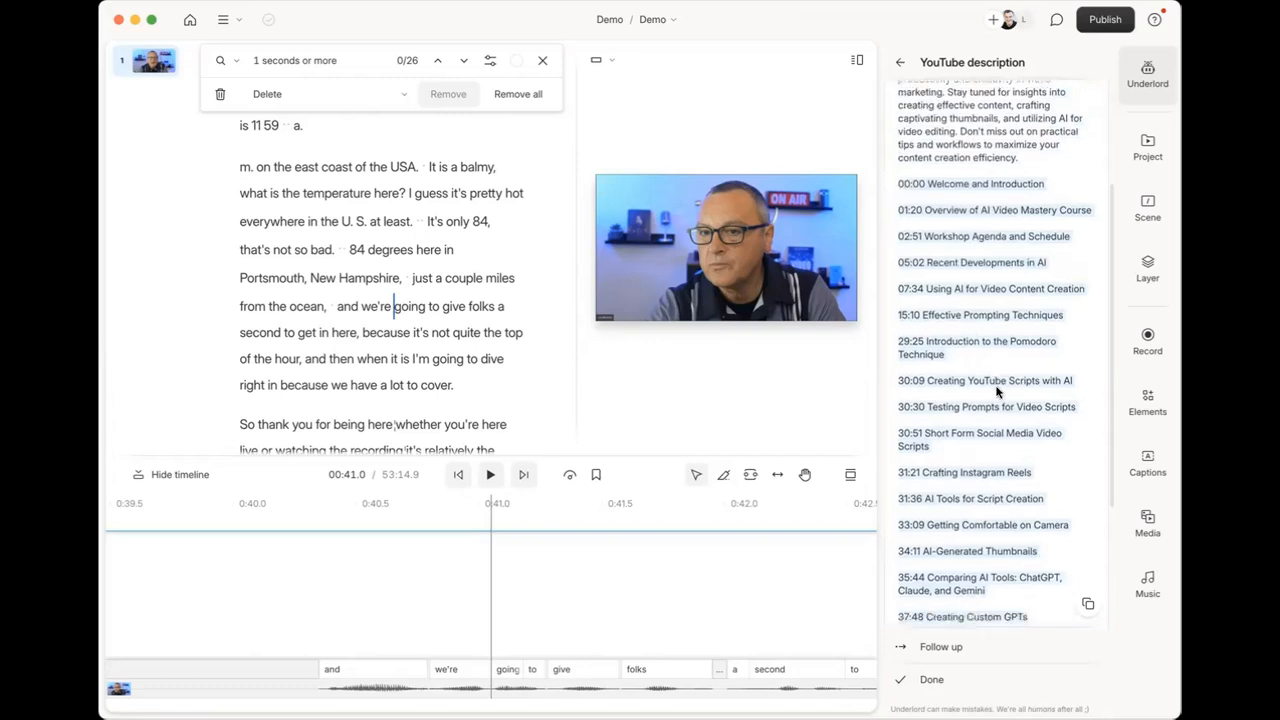
scroll(996, 388, down, 5)
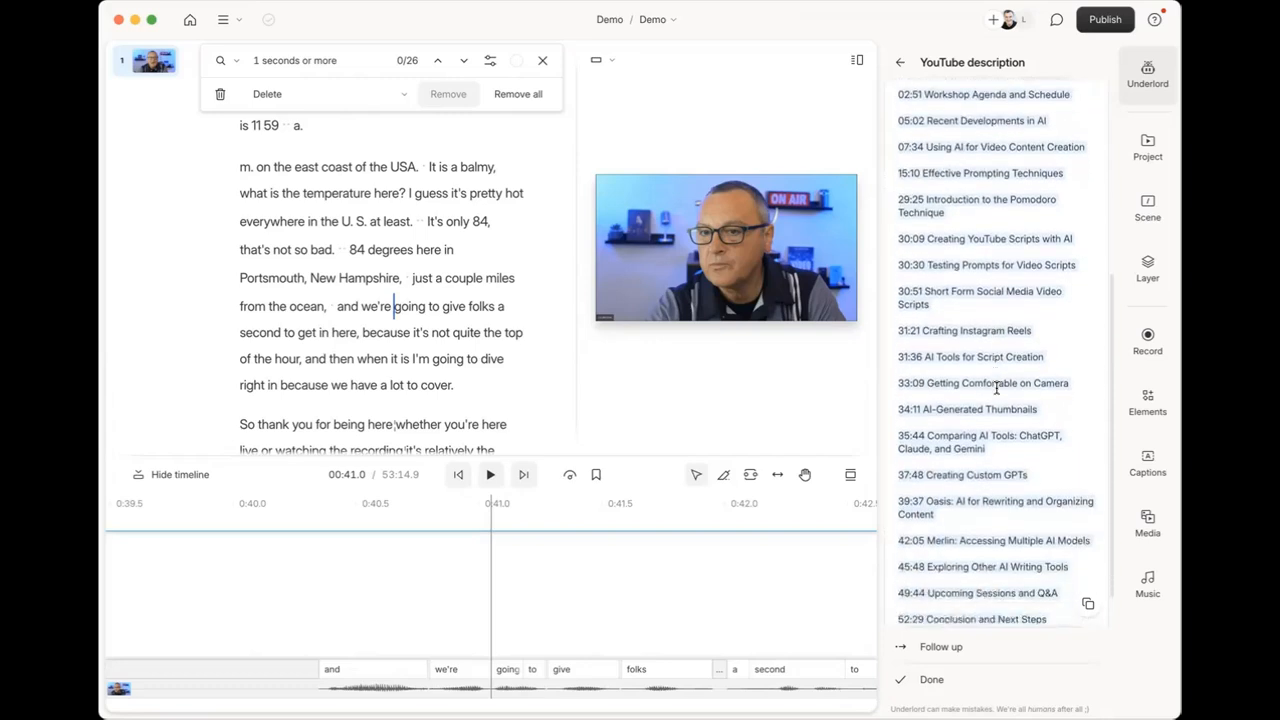
scroll(996, 388, up, 9)
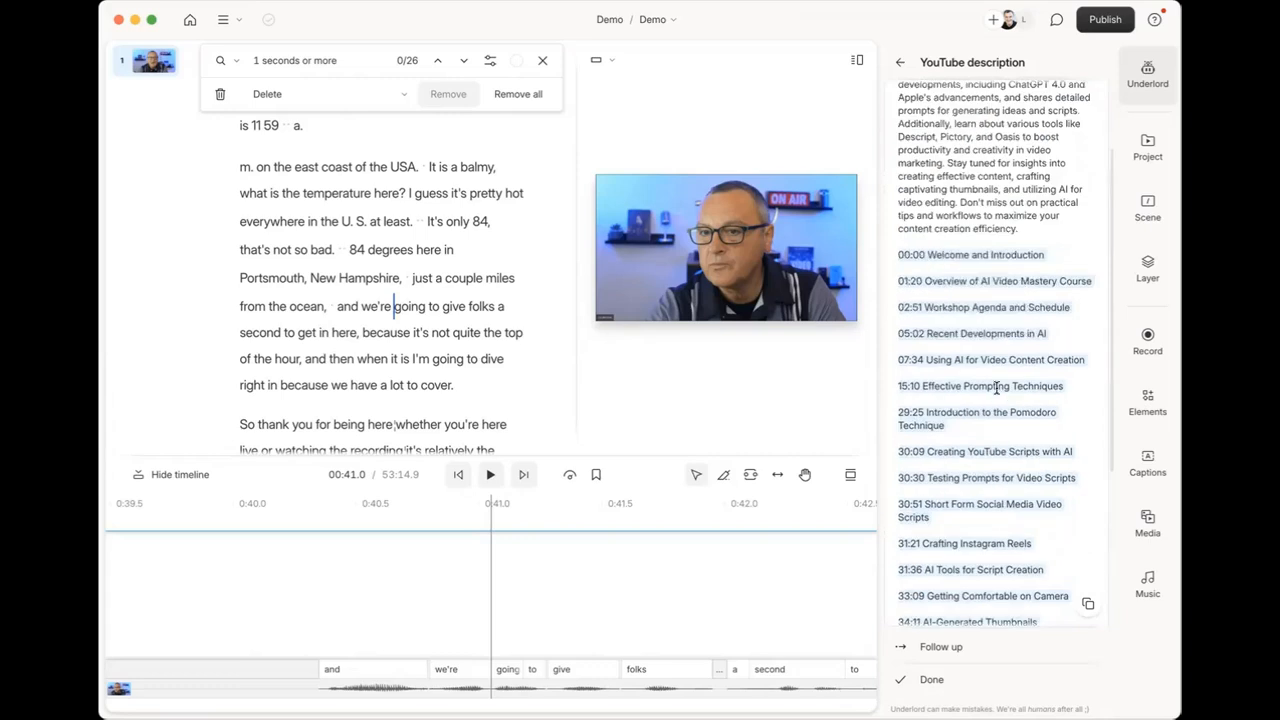
scroll(996, 388, down, 10)
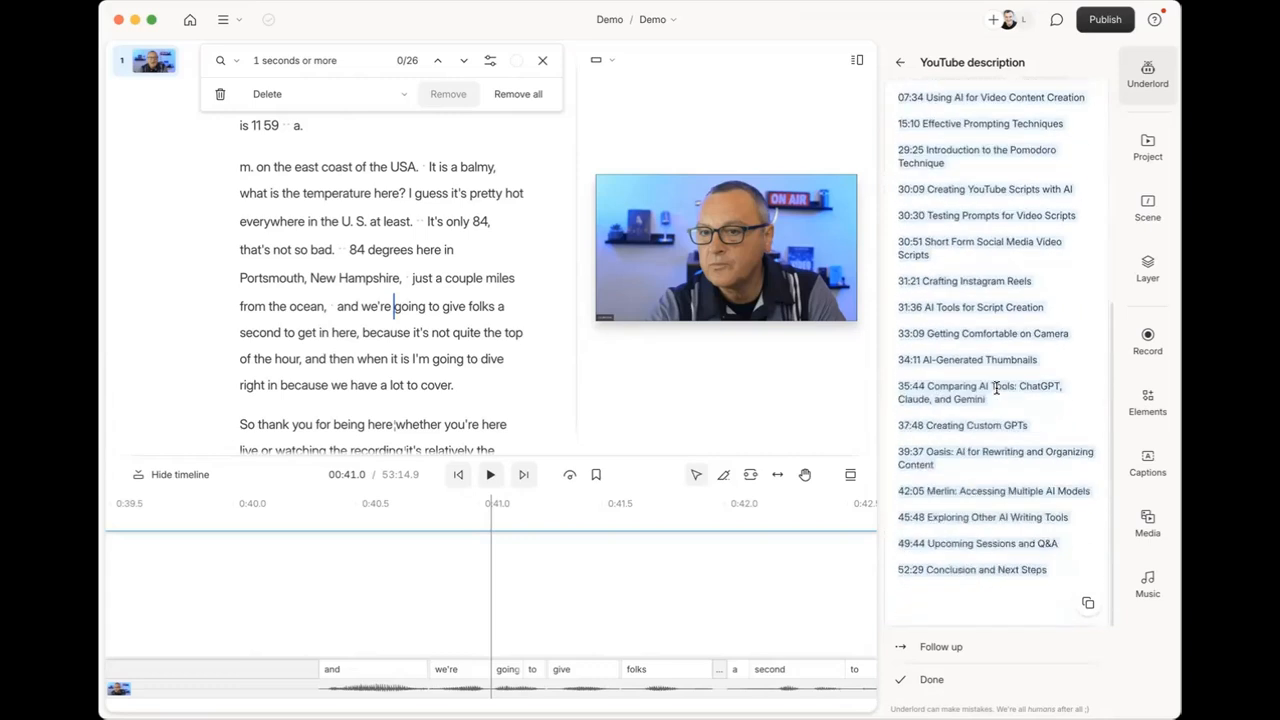
click(1088, 604)
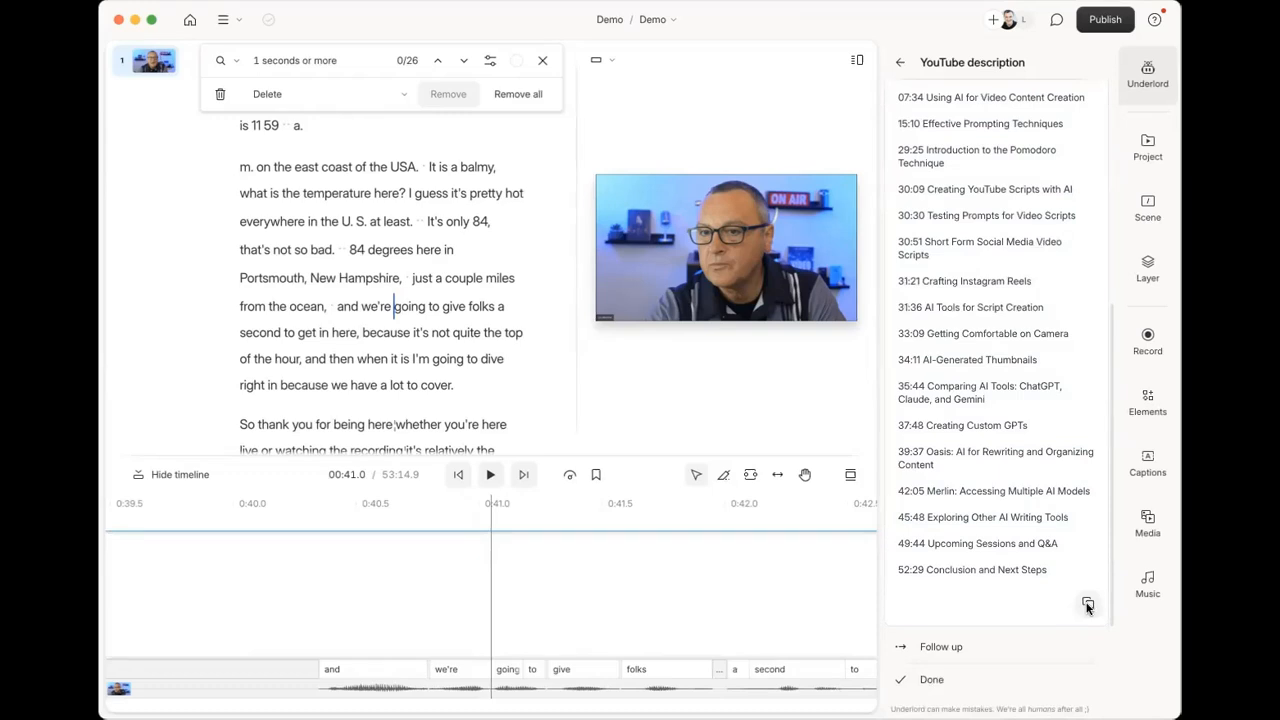
scroll(964, 400, up, 10)
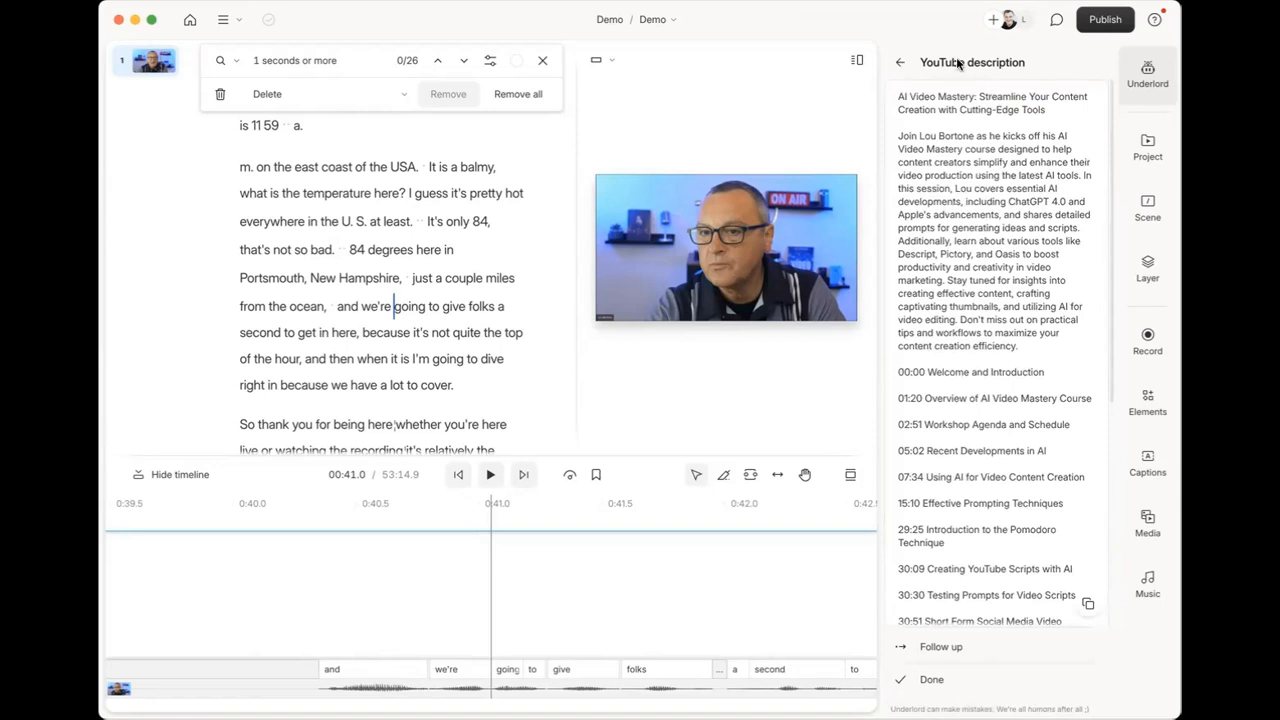
click(897, 63)
click(897, 63)
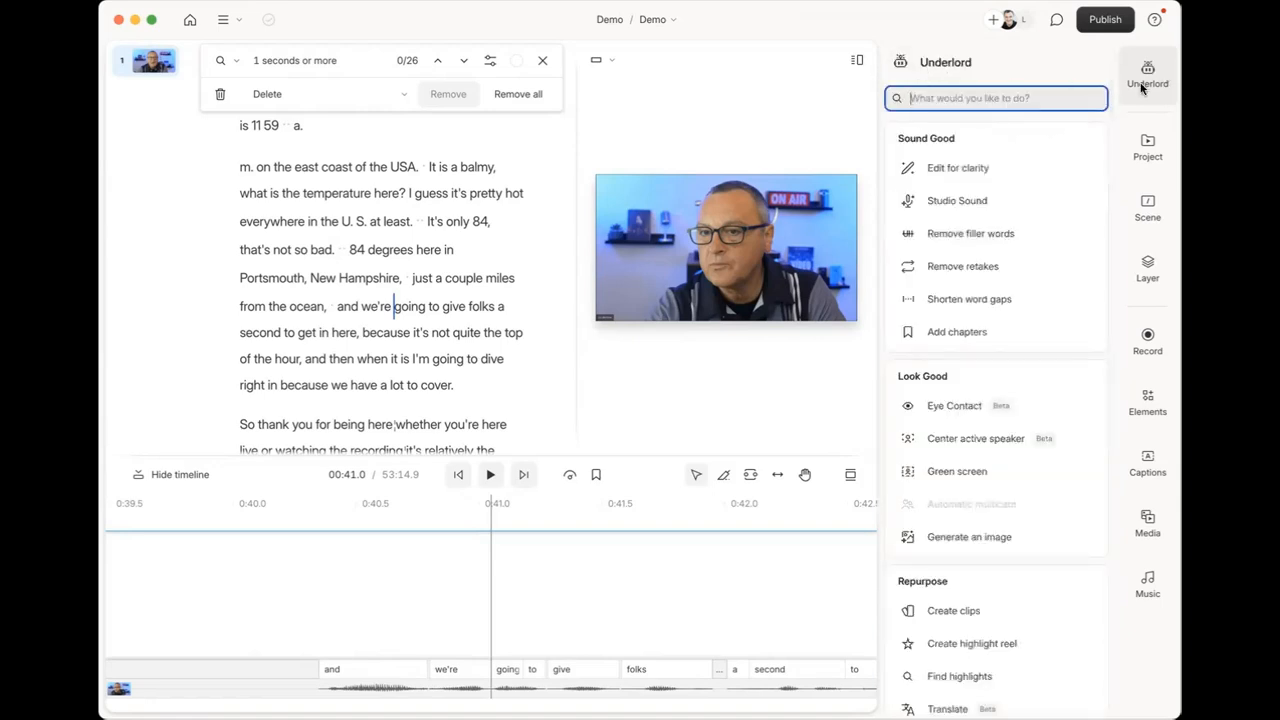
Examine the descriptions of Underlord's Write tools Brainstorm and Write a script.
scroll(983, 360, down, 5)
scroll(983, 362, down, 1)
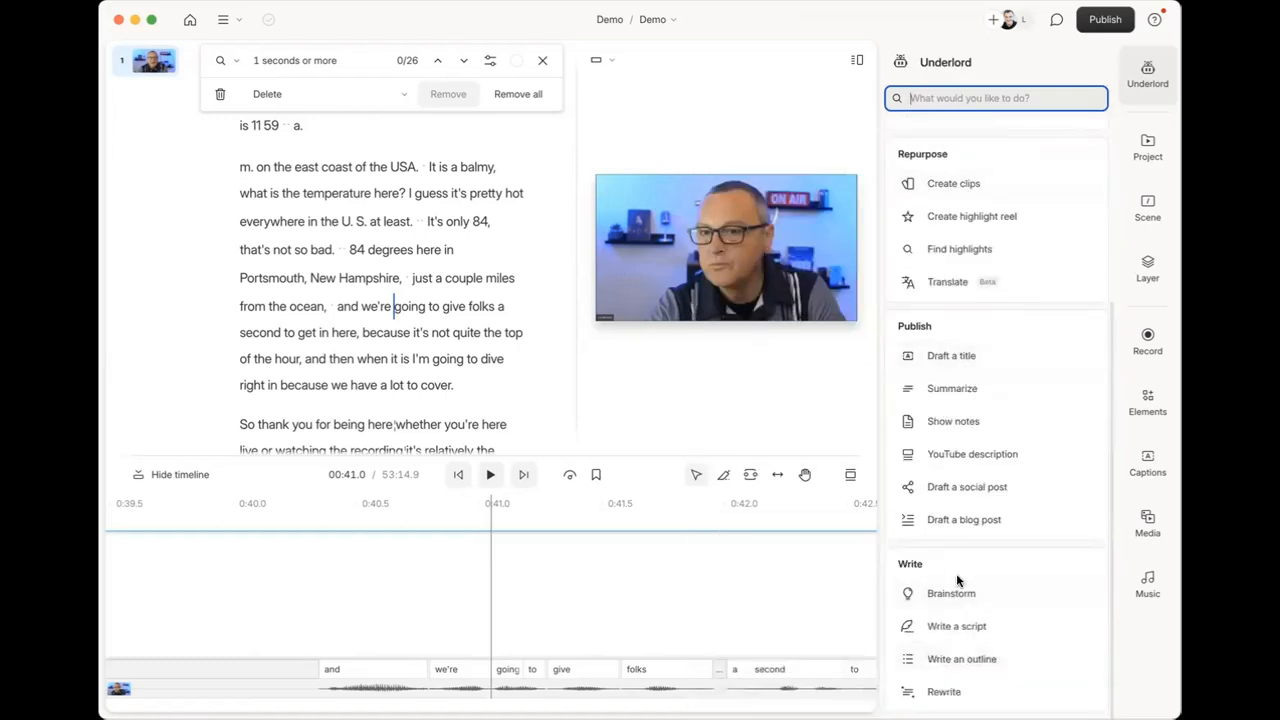
mouse_move(951, 593)
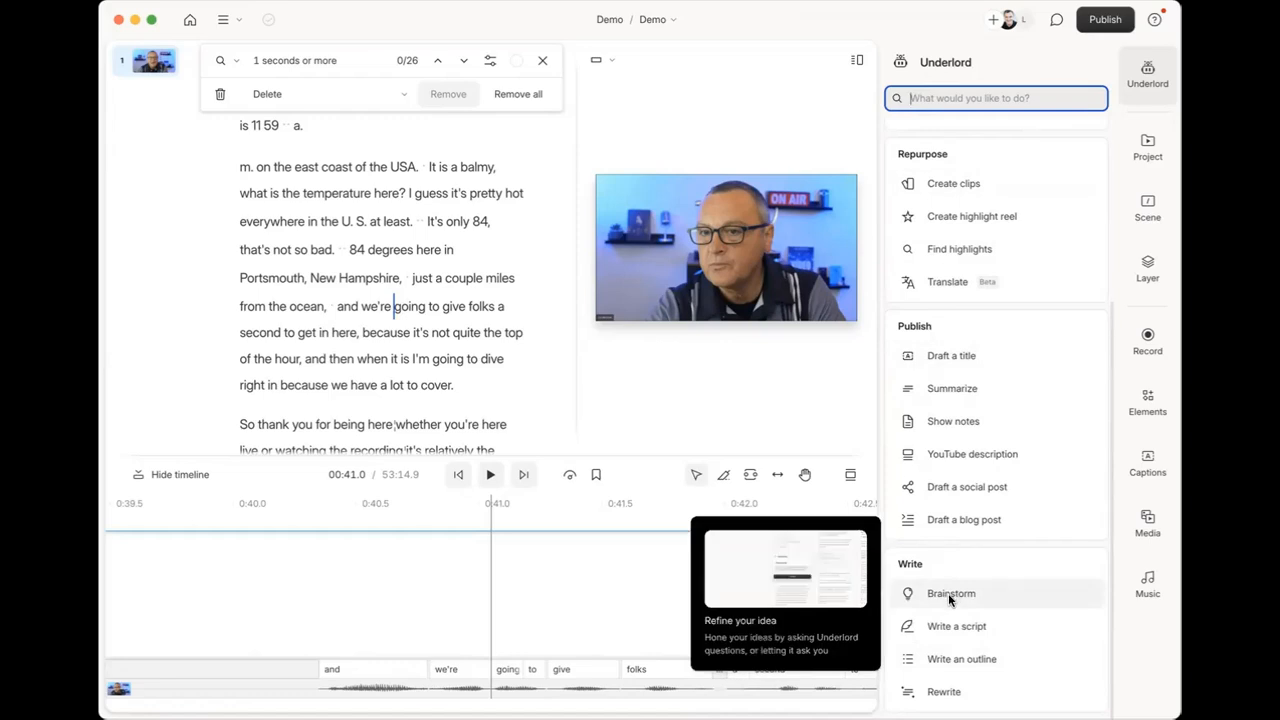
mouse_move(955, 634)
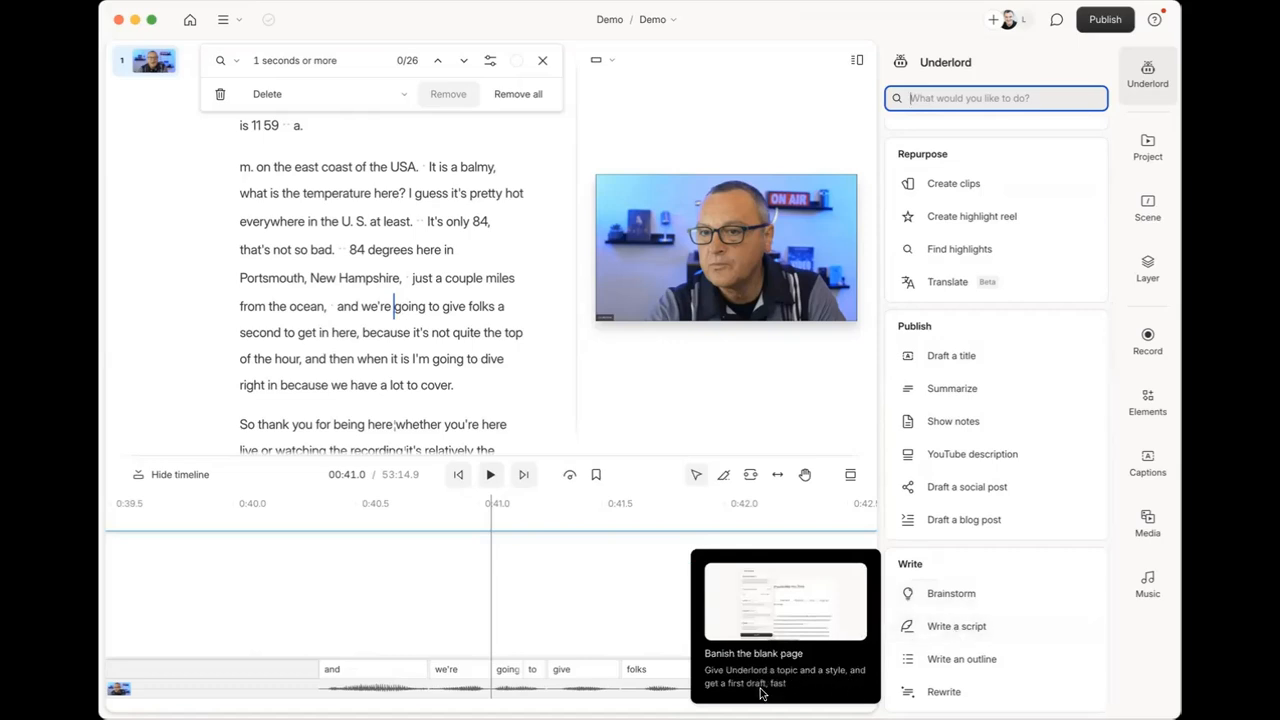
Examine Underlord's Write an outline and Rewrite tool descriptions, and view the project's compositions and files.
mouse_move(976, 661)
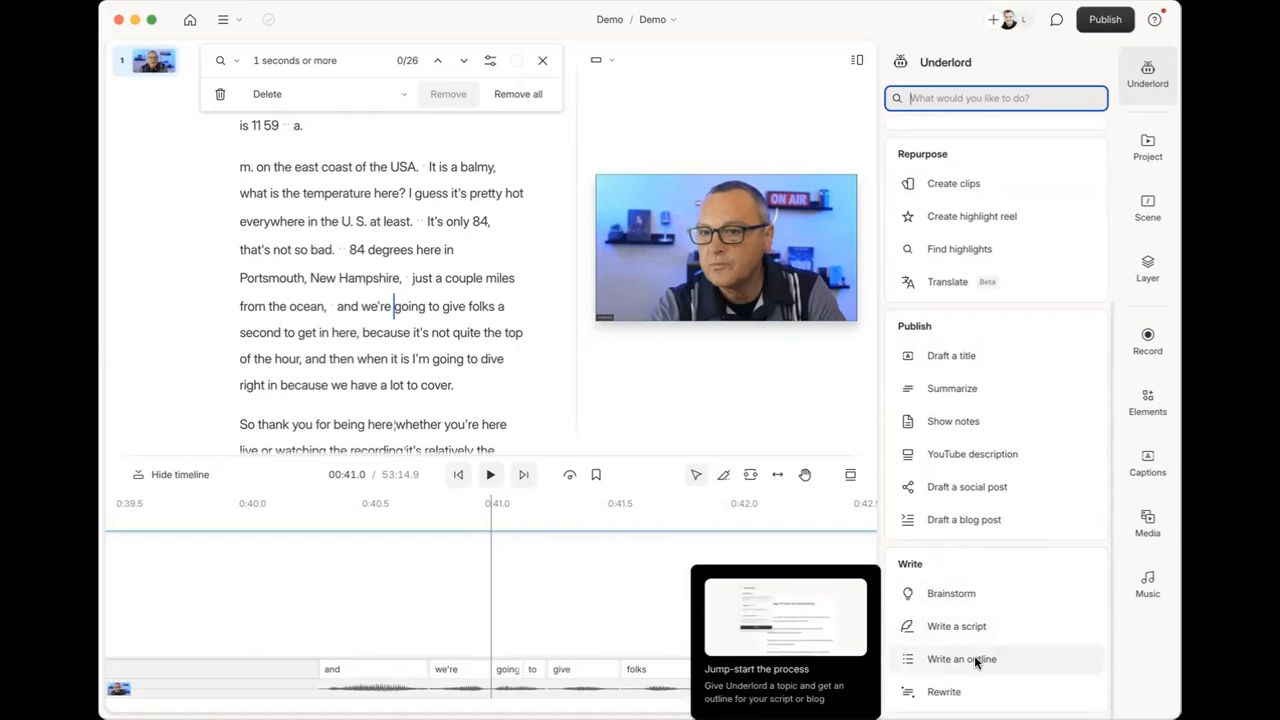
mouse_move(964, 692)
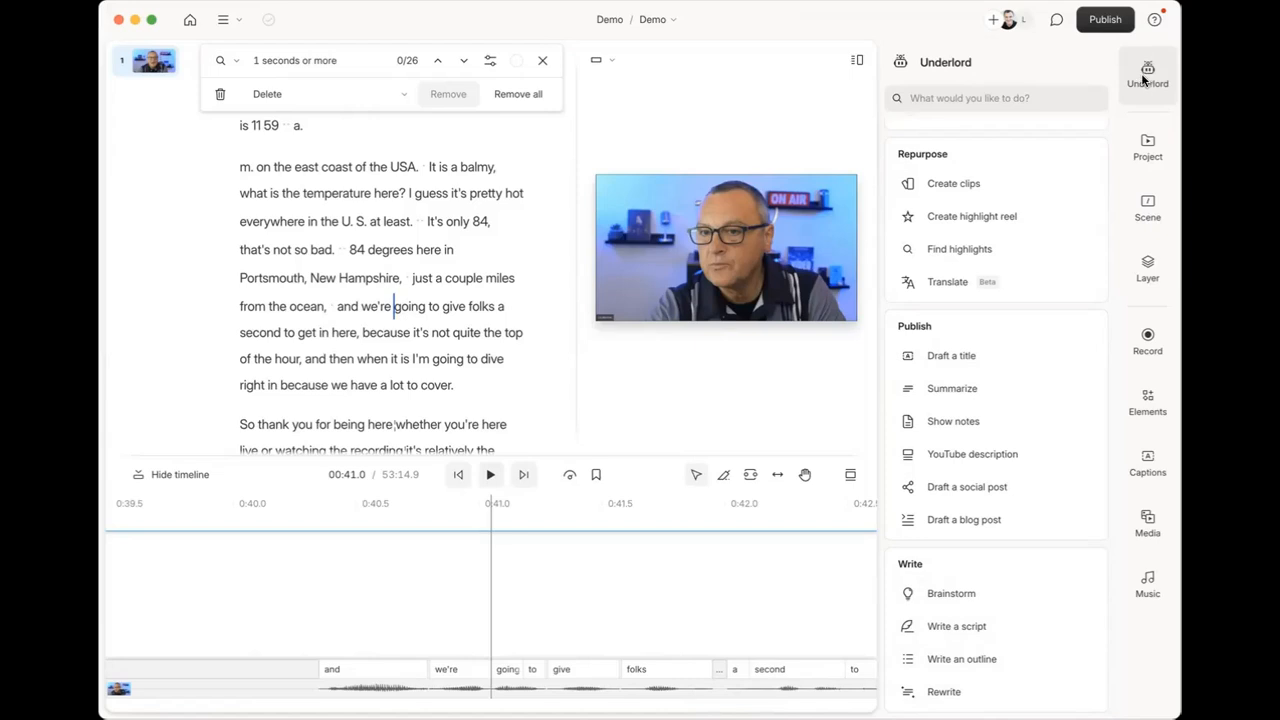
click(1147, 146)
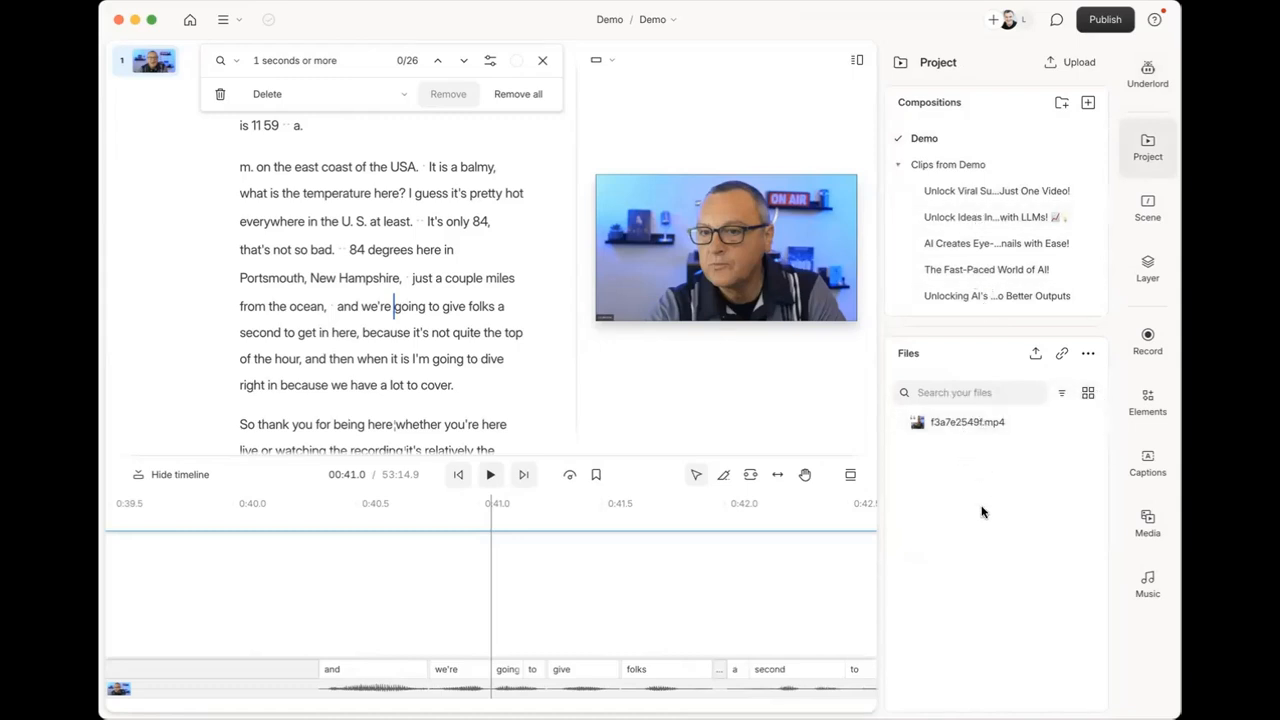
Examine the scene's available effects and its In and Out transition options without applying any.
click(1148, 205)
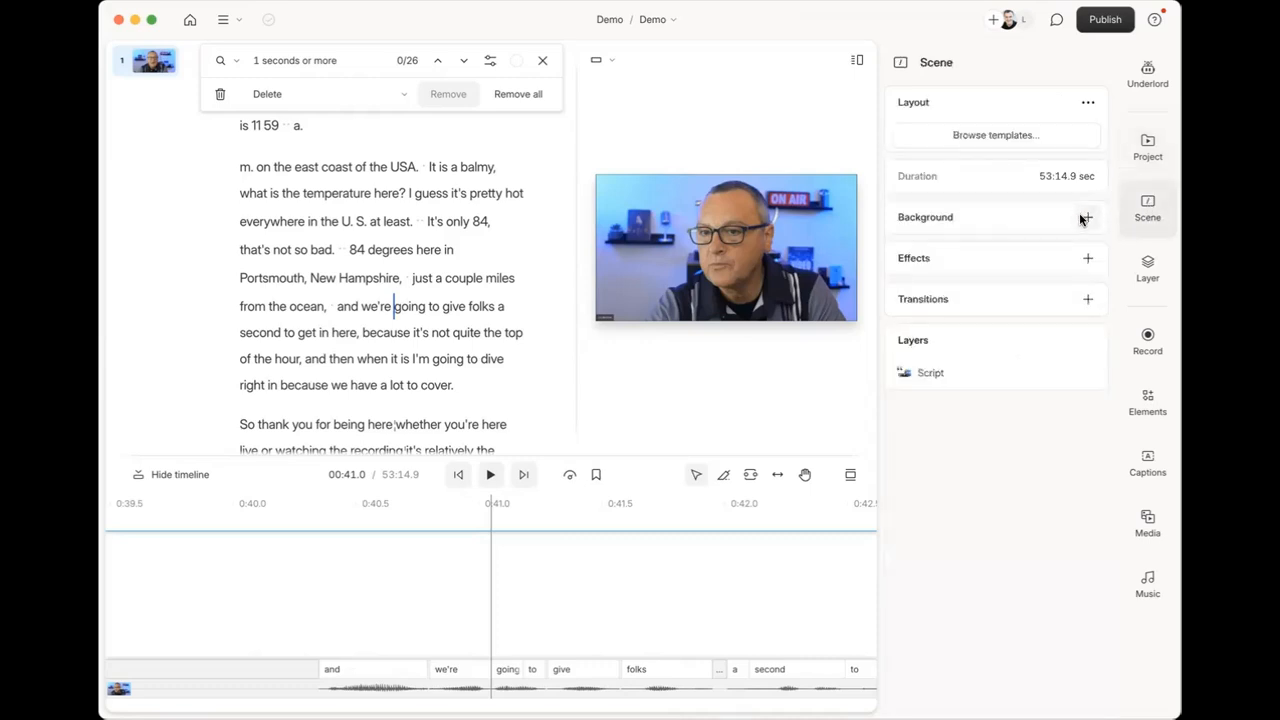
click(1088, 259)
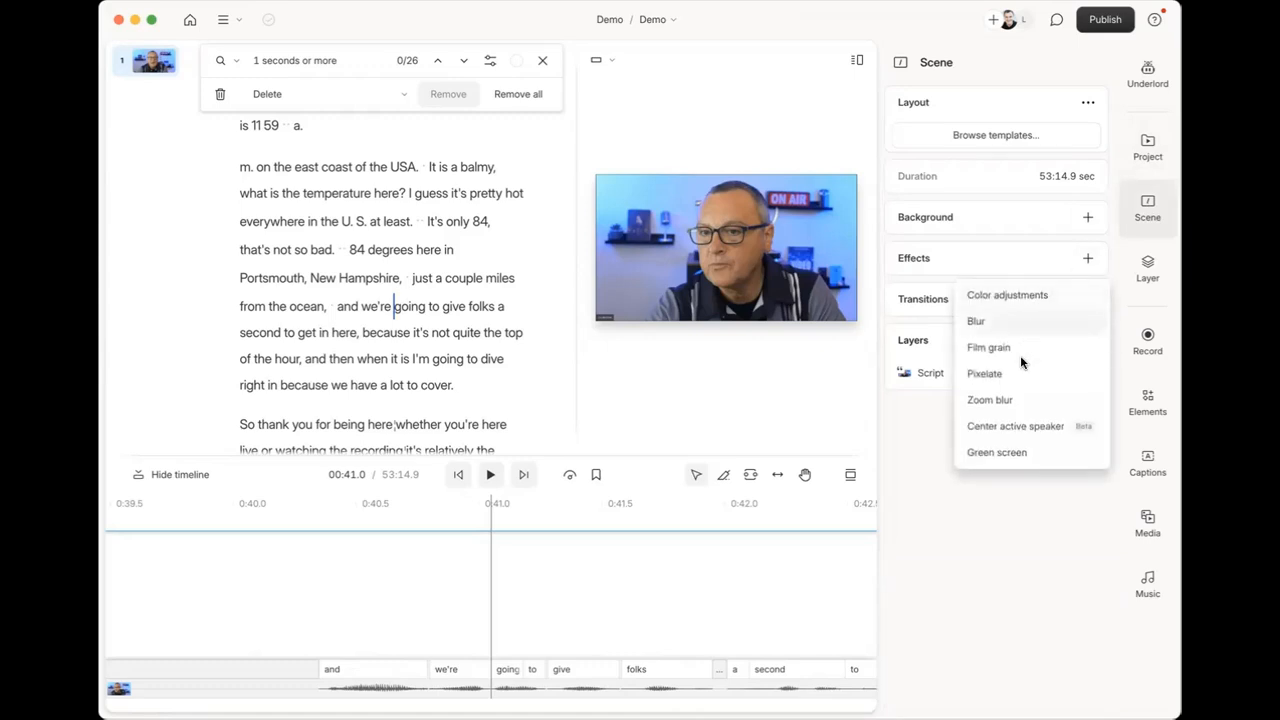
click(1088, 258)
click(1087, 302)
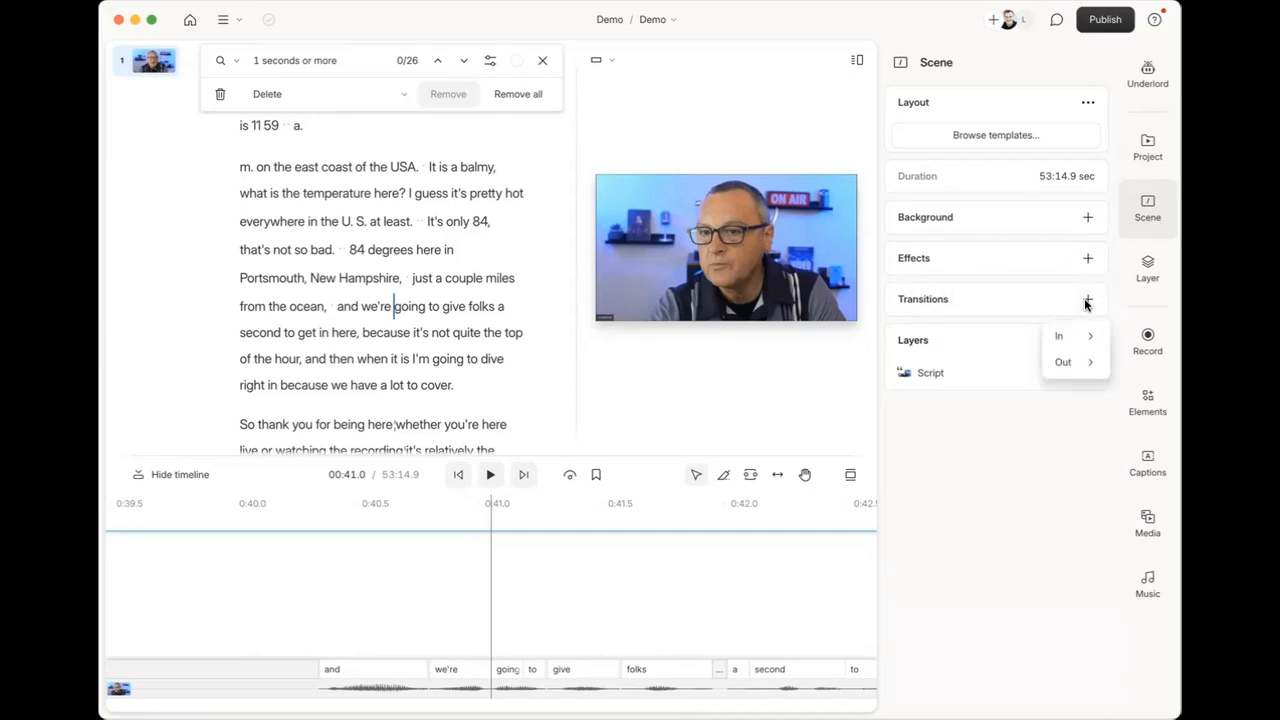
mouse_move(1093, 343)
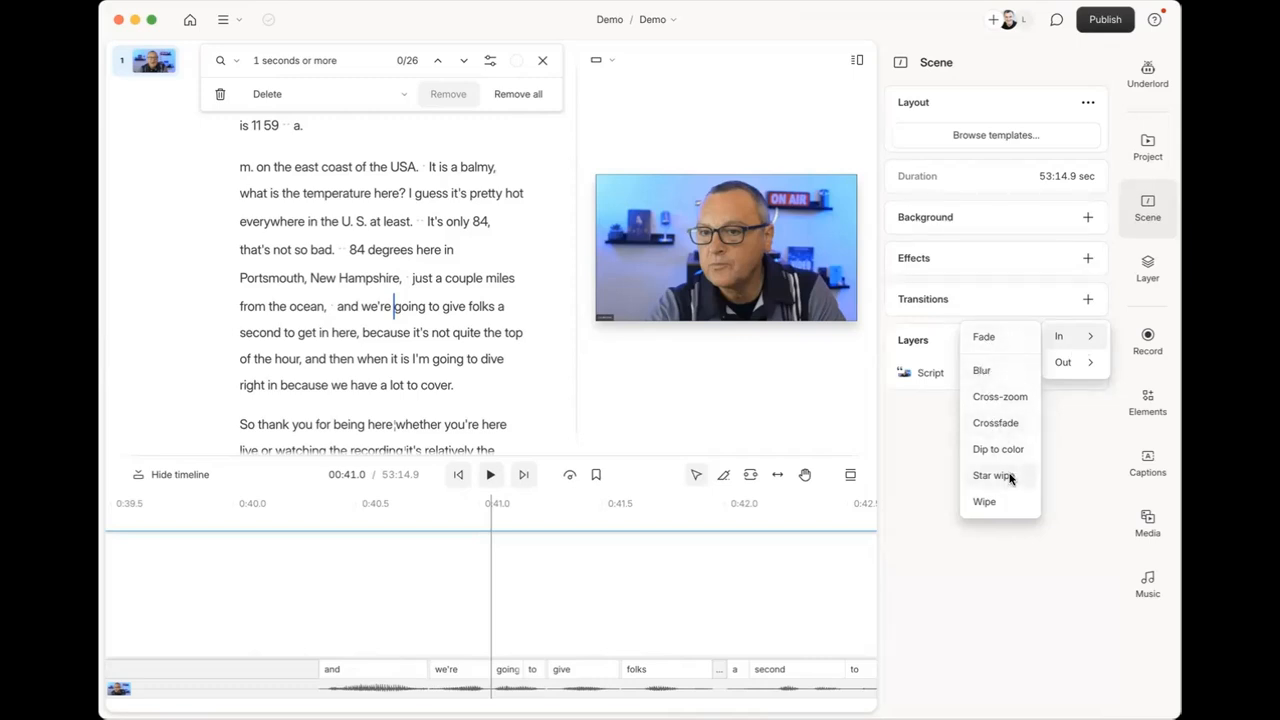
mouse_move(1066, 363)
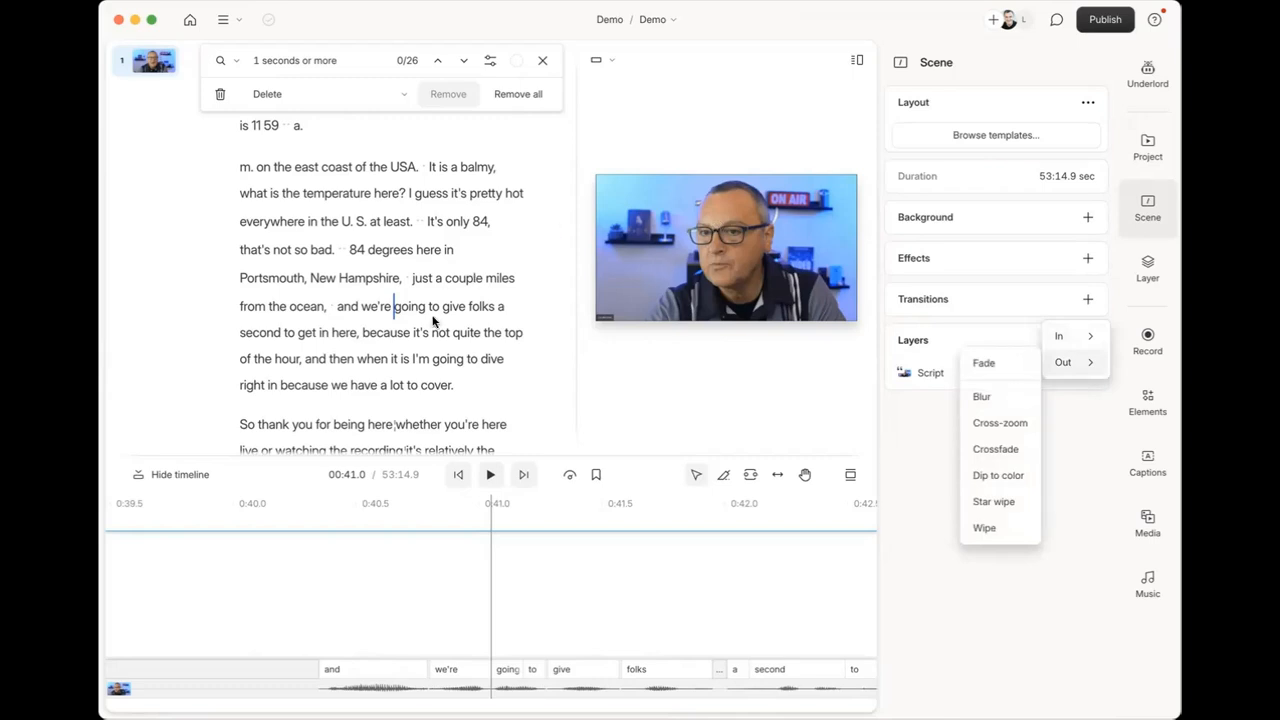
click(1085, 443)
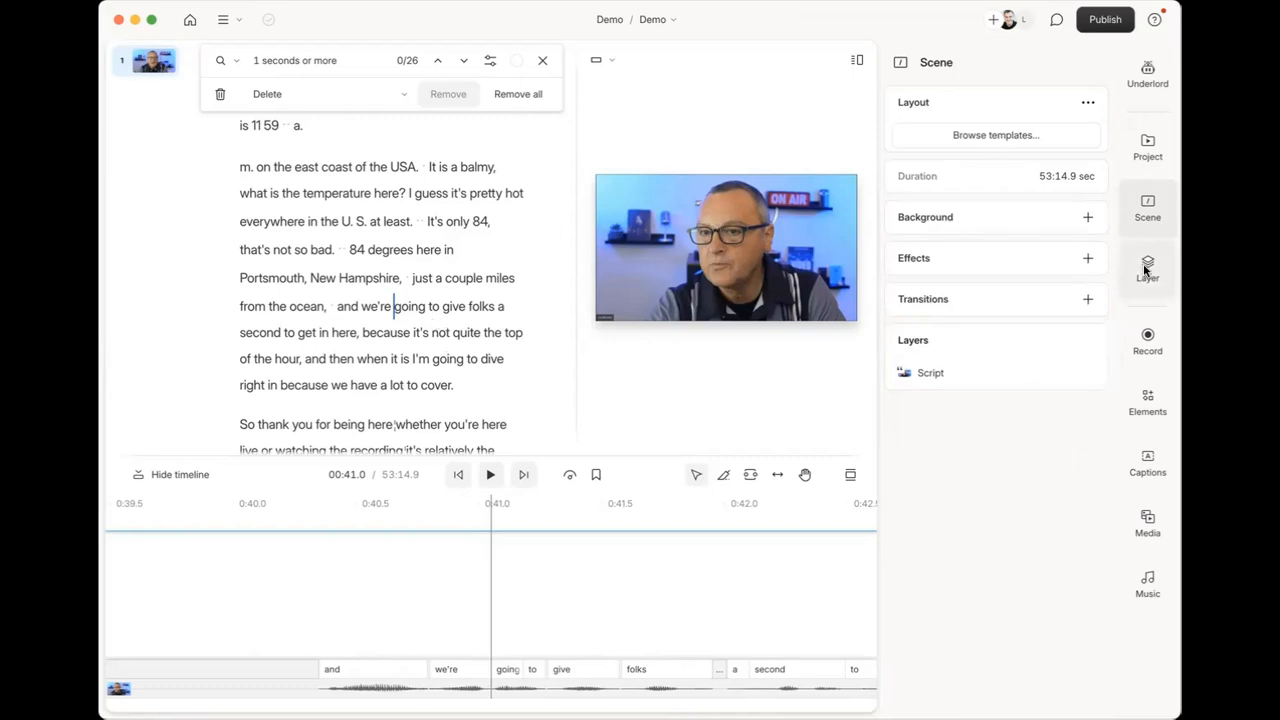
Show the Script layer's properties with the video selected on the canvas, and enlarge the timeline area.
click(1147, 268)
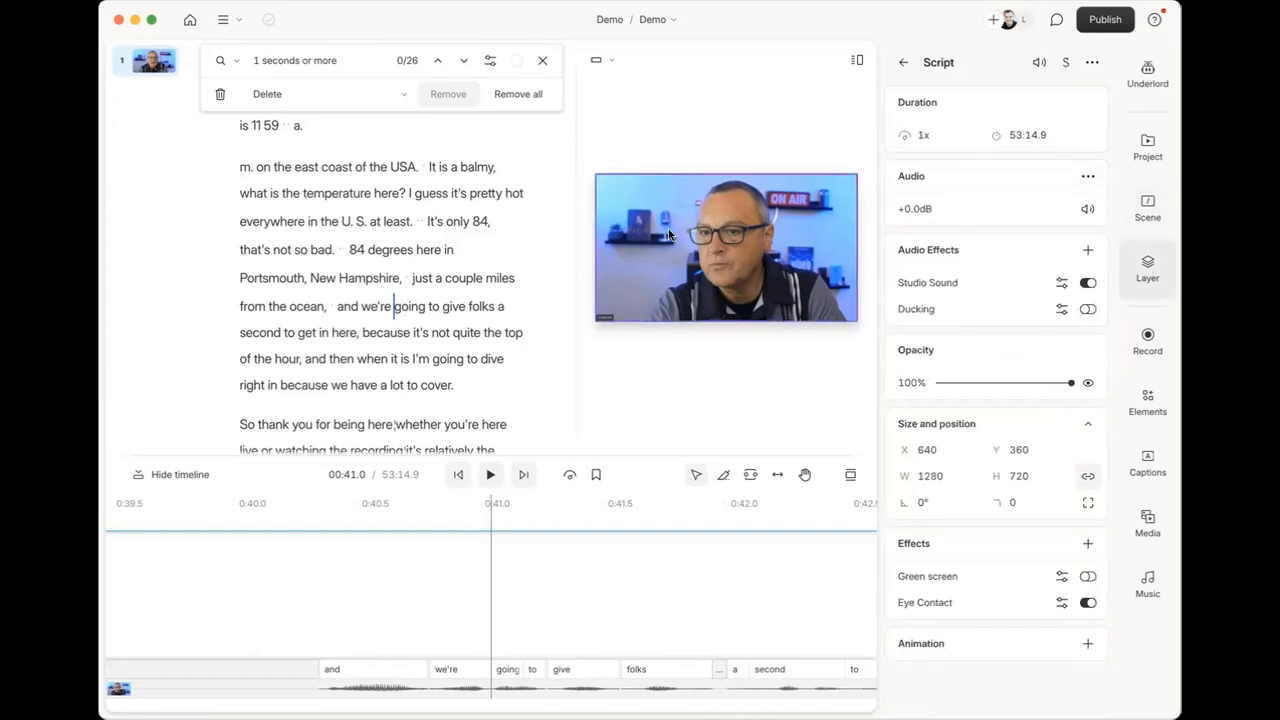
click(727, 255)
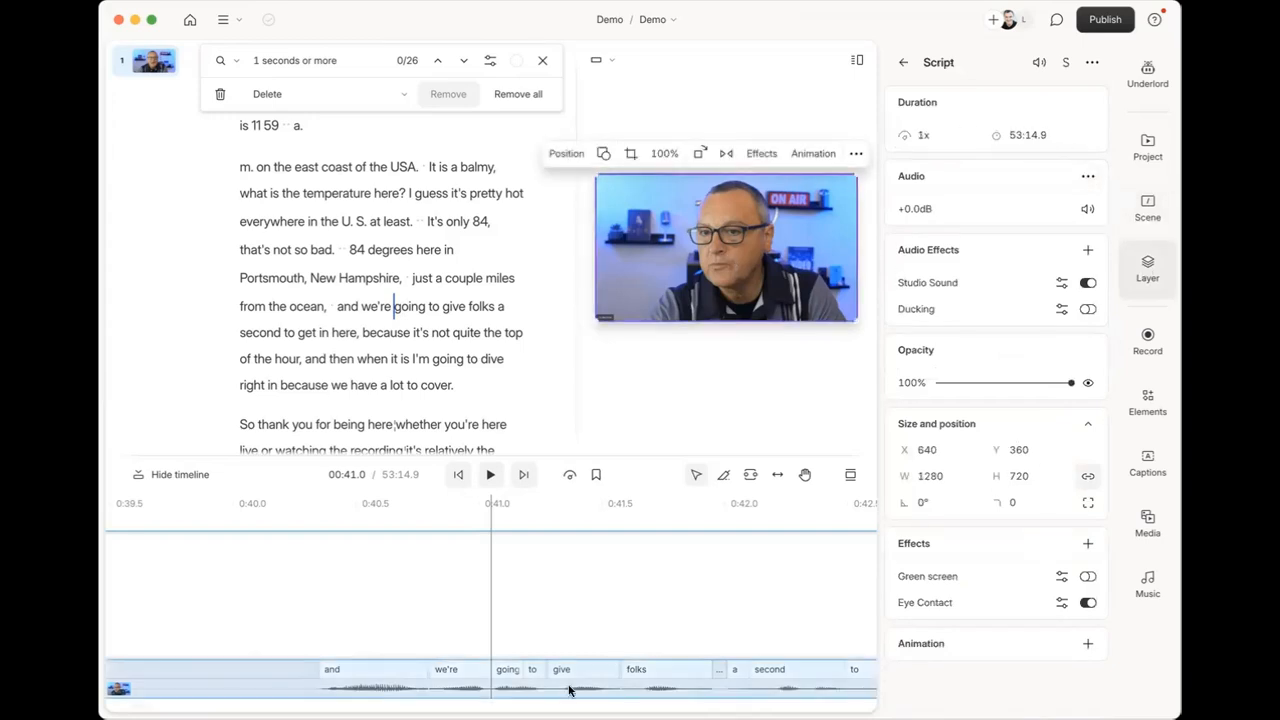
drag(604, 449, 604, 410)
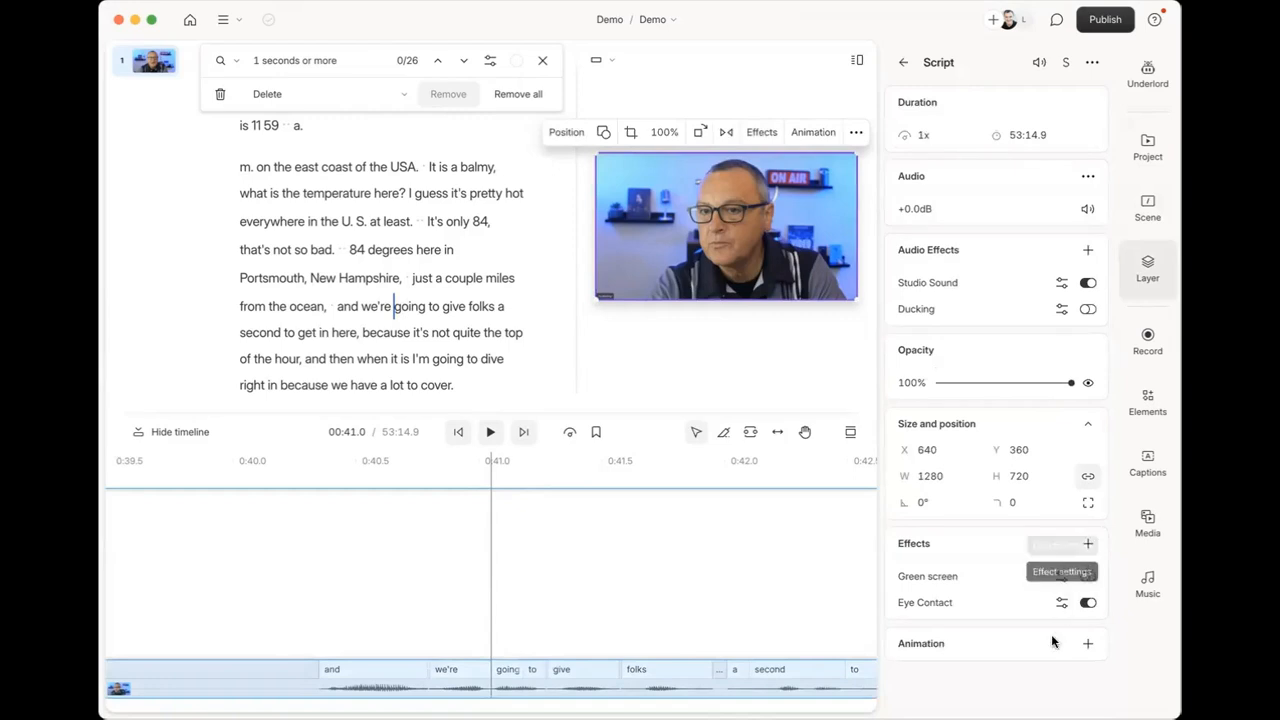
Add a custom animation to the Script layer and return to the layer's full properties.
click(1087, 644)
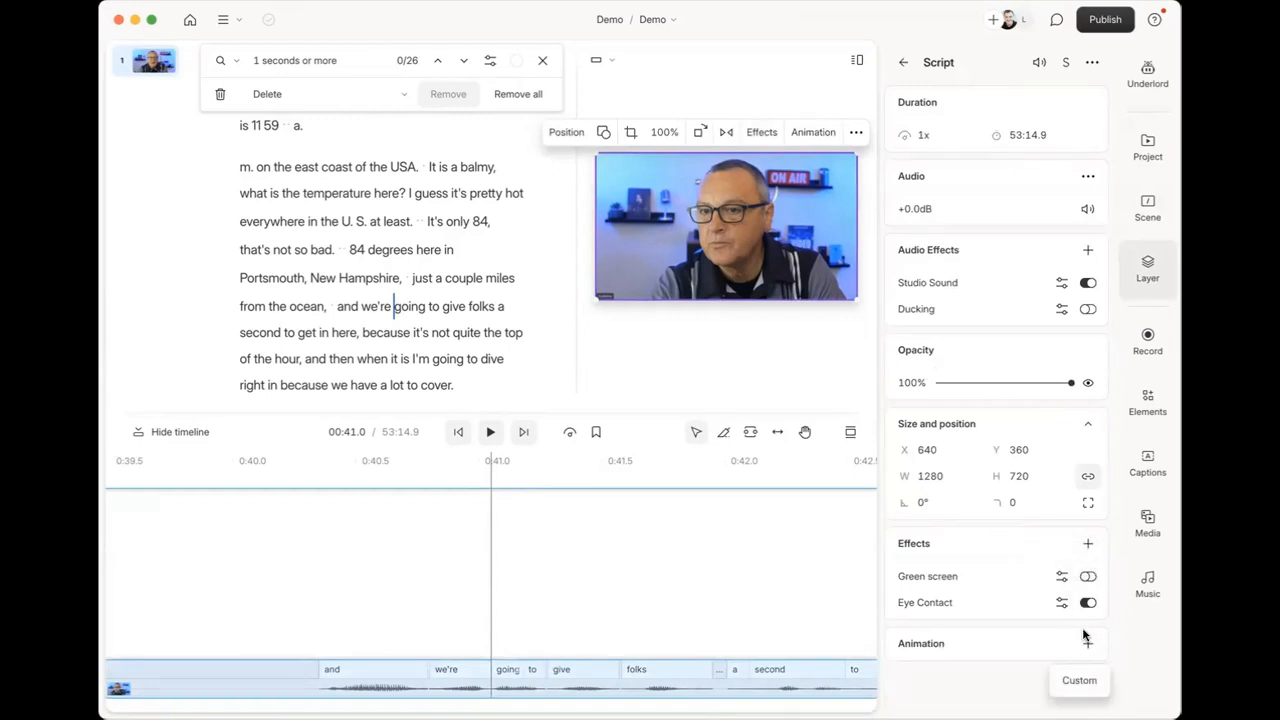
click(1089, 645)
click(1089, 648)
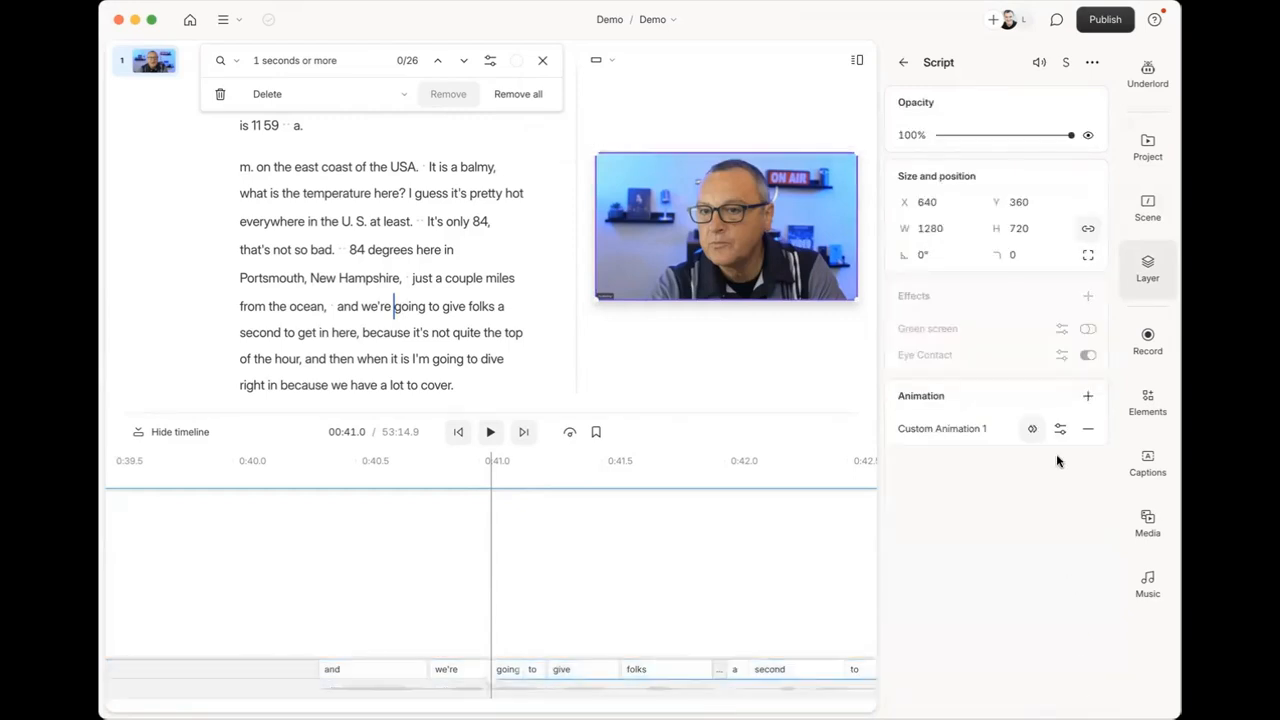
click(1088, 396)
click(1030, 428)
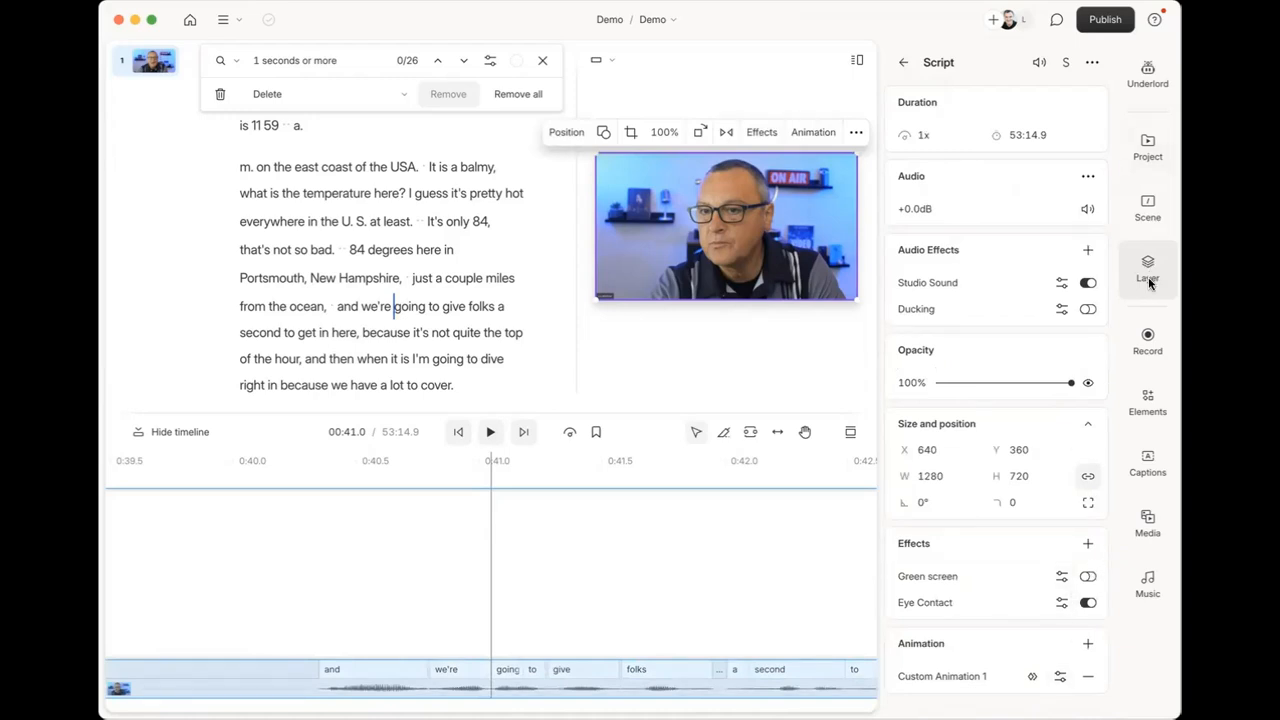
Check the recording options, and add a Subtitle text element over the video.
click(1148, 342)
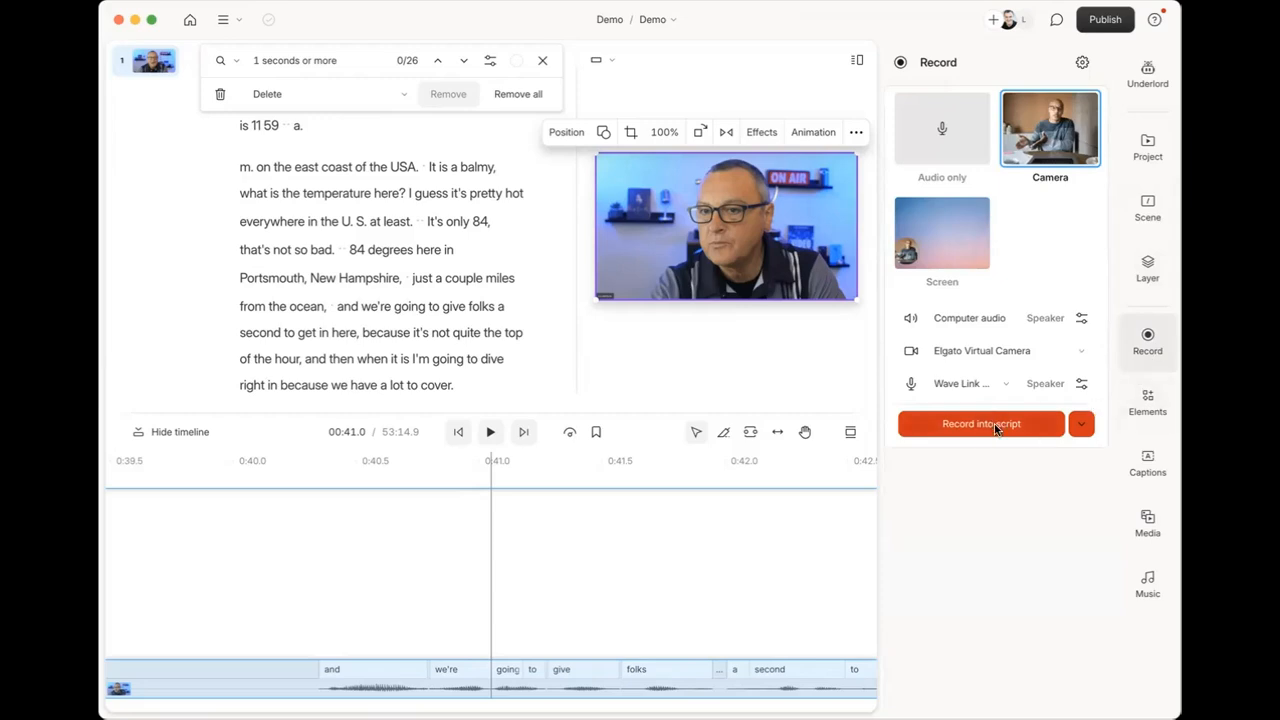
click(1147, 402)
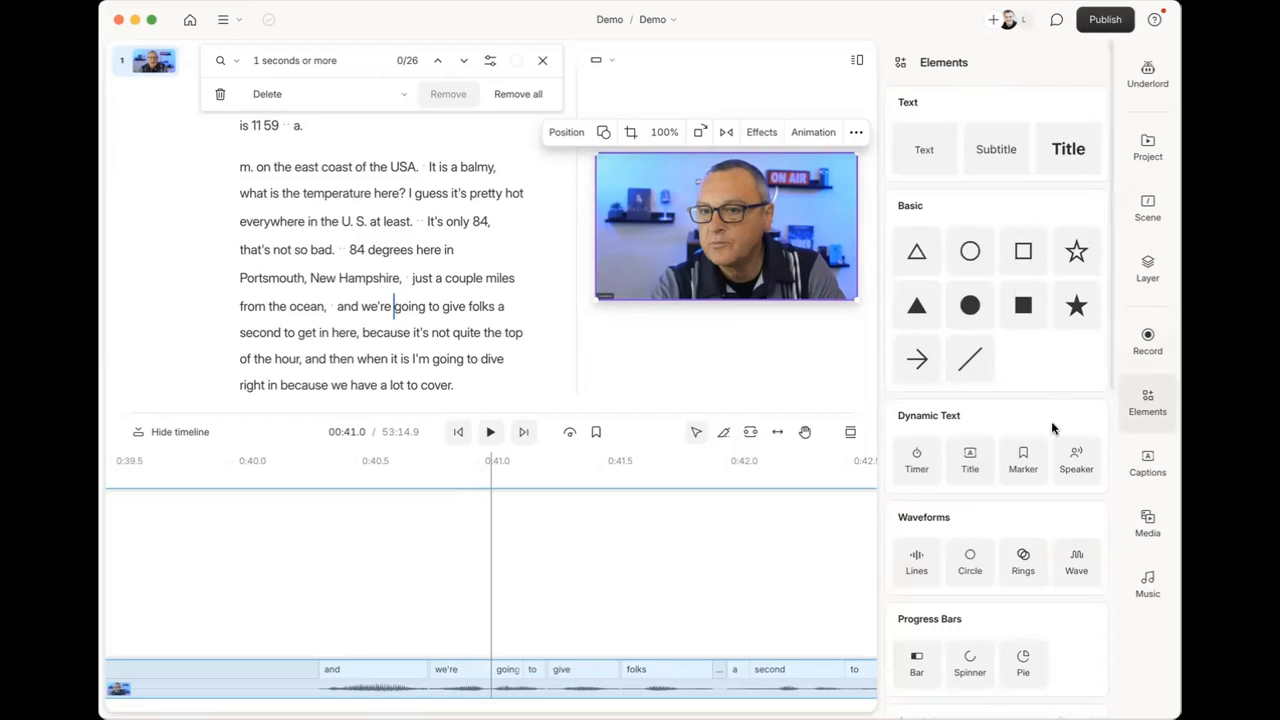
click(989, 149)
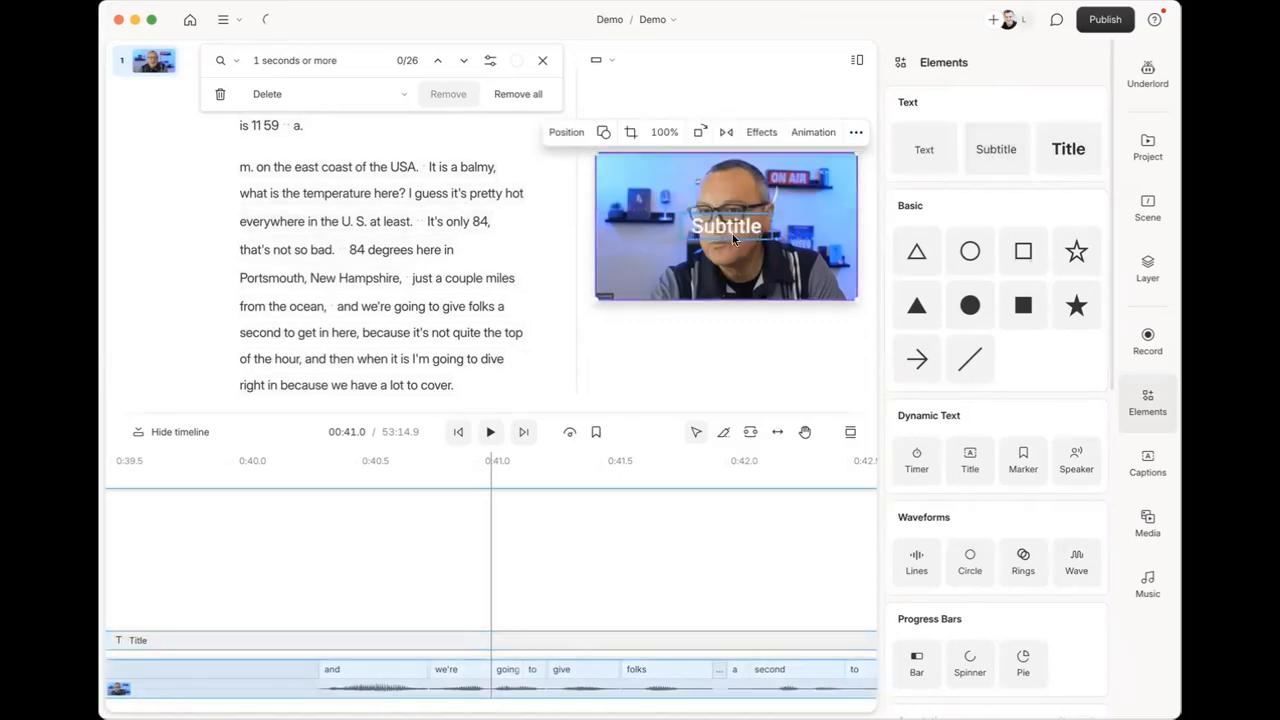
Try to reposition the Subtitle text on the video, then reselect it and return to the available elements.
drag(722, 230, 657, 253)
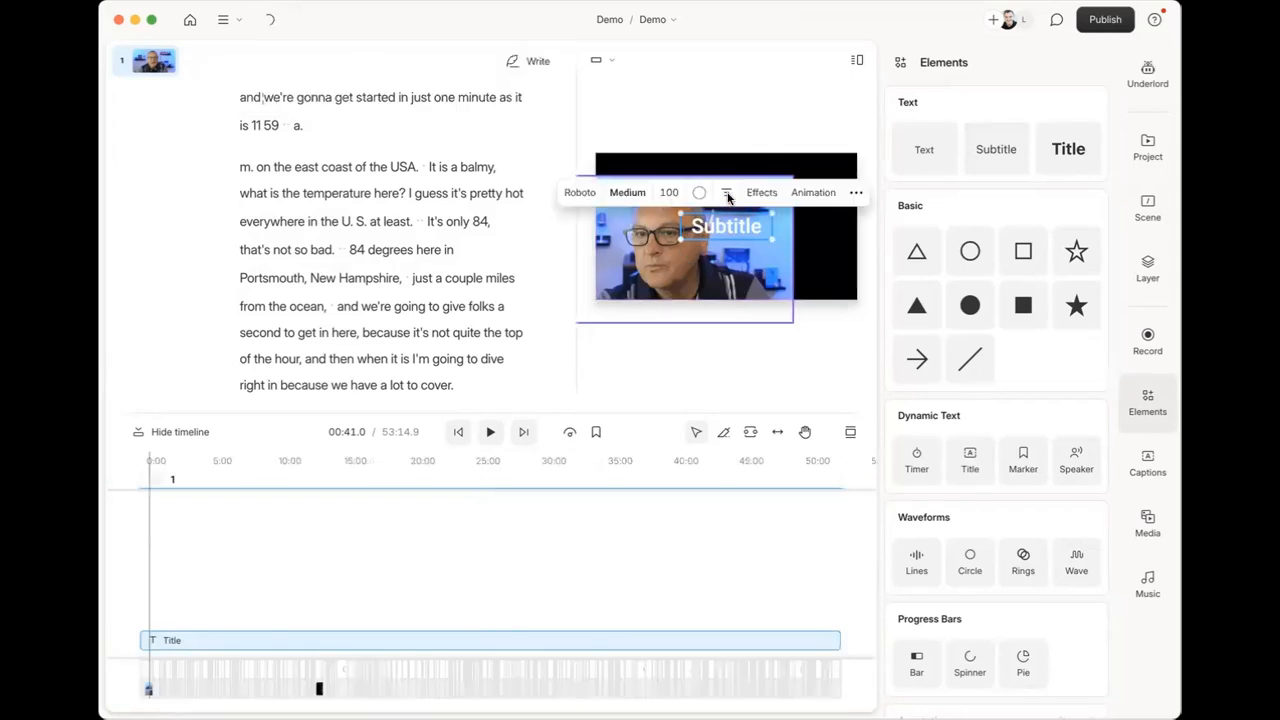
drag(728, 198, 733, 247)
drag(650, 271, 609, 268)
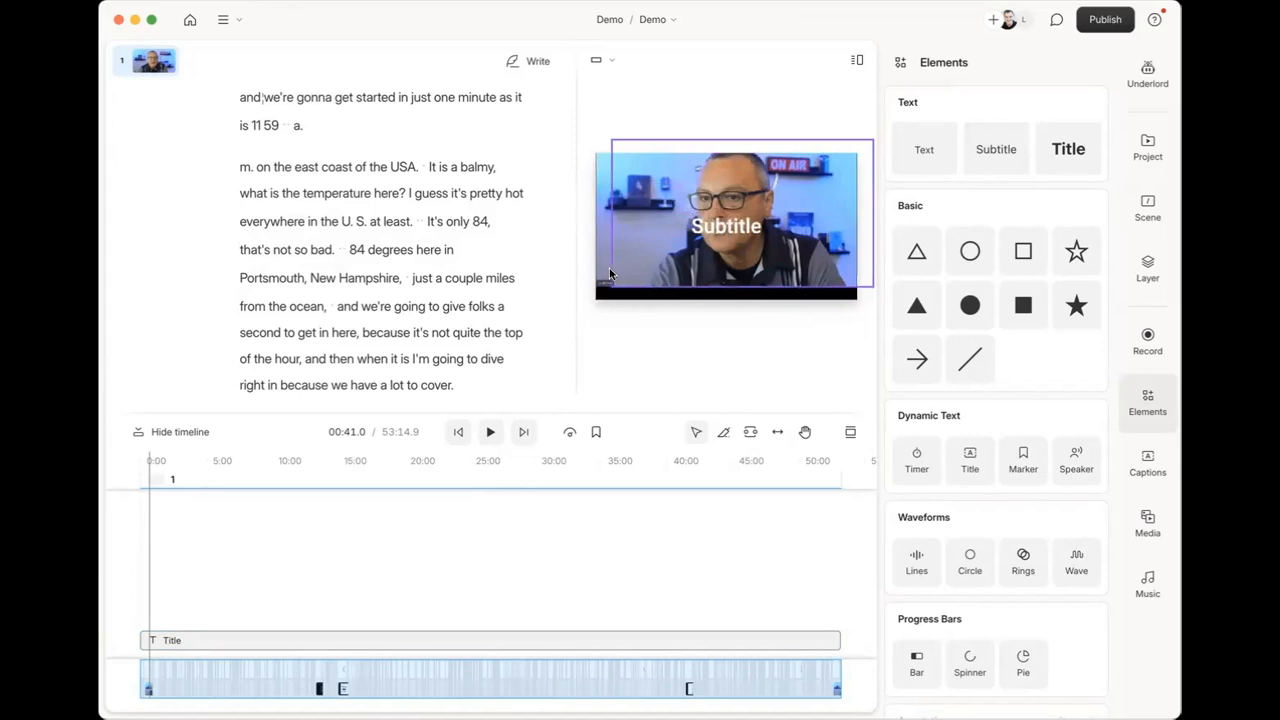
click(728, 230)
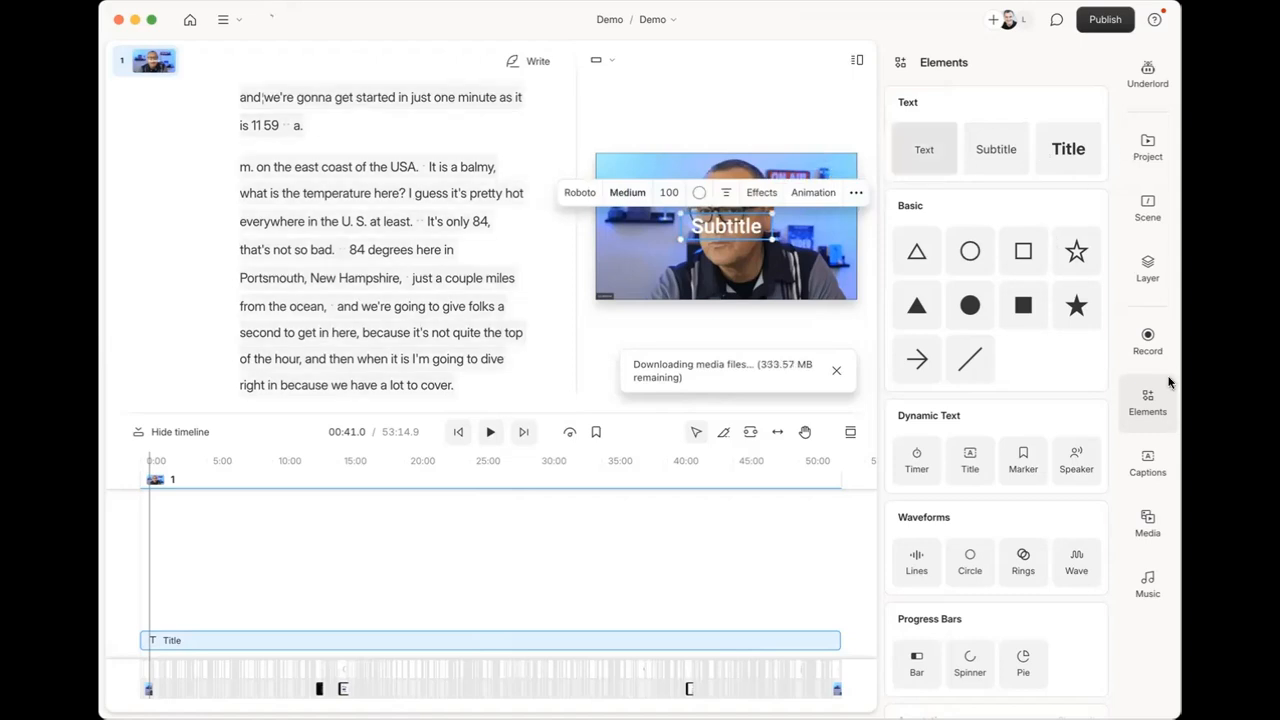
click(1149, 401)
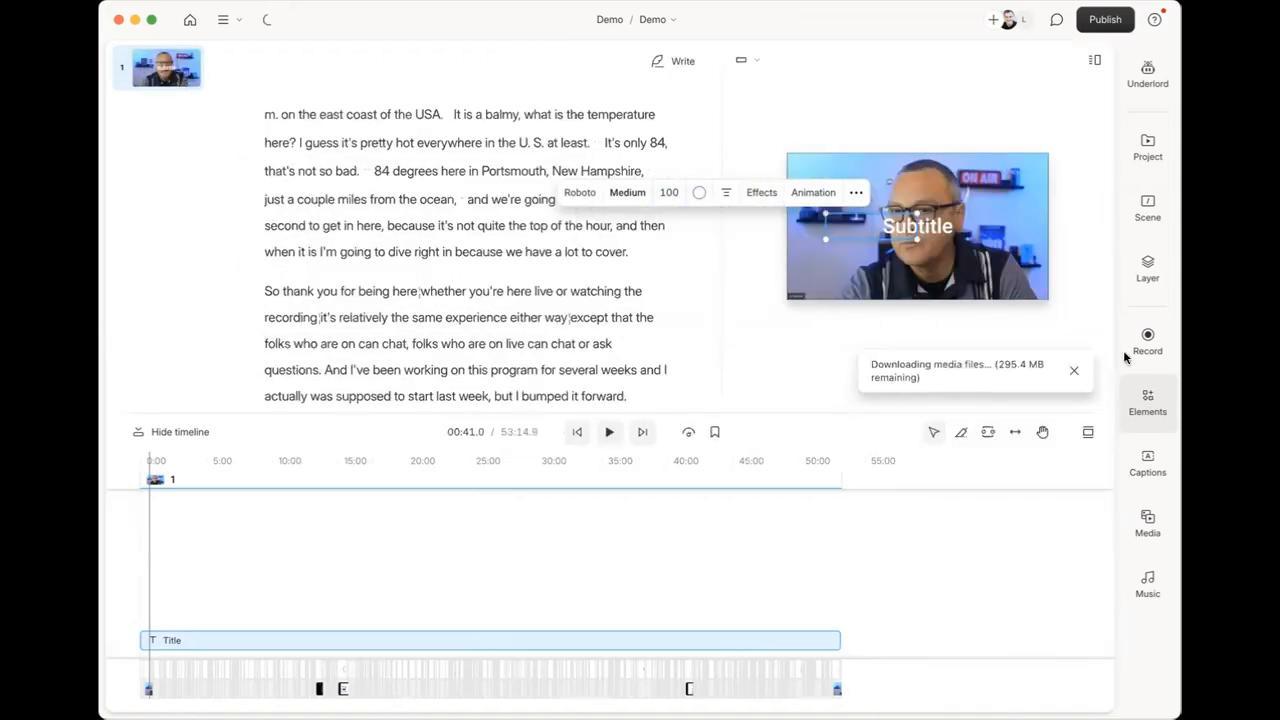
click(1155, 405)
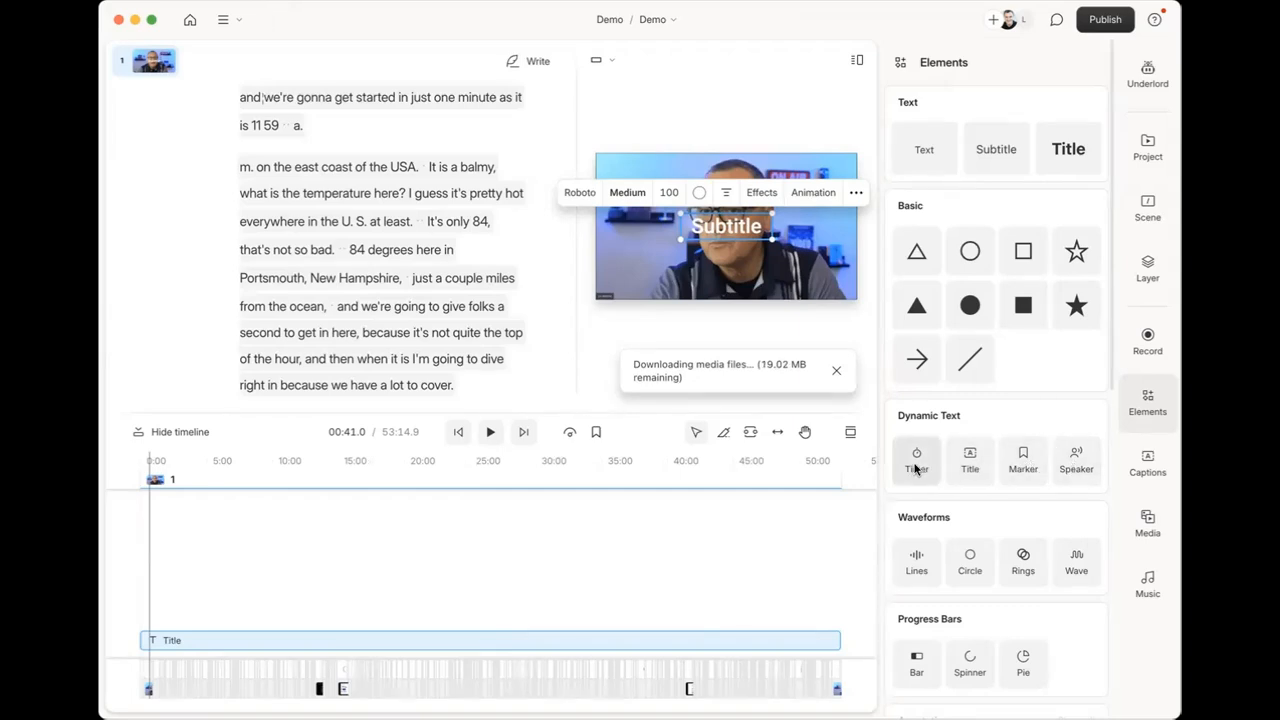
Add a Timer dynamic text element, view its layer properties, and delete the Timer and Subtitle text from the video.
click(916, 466)
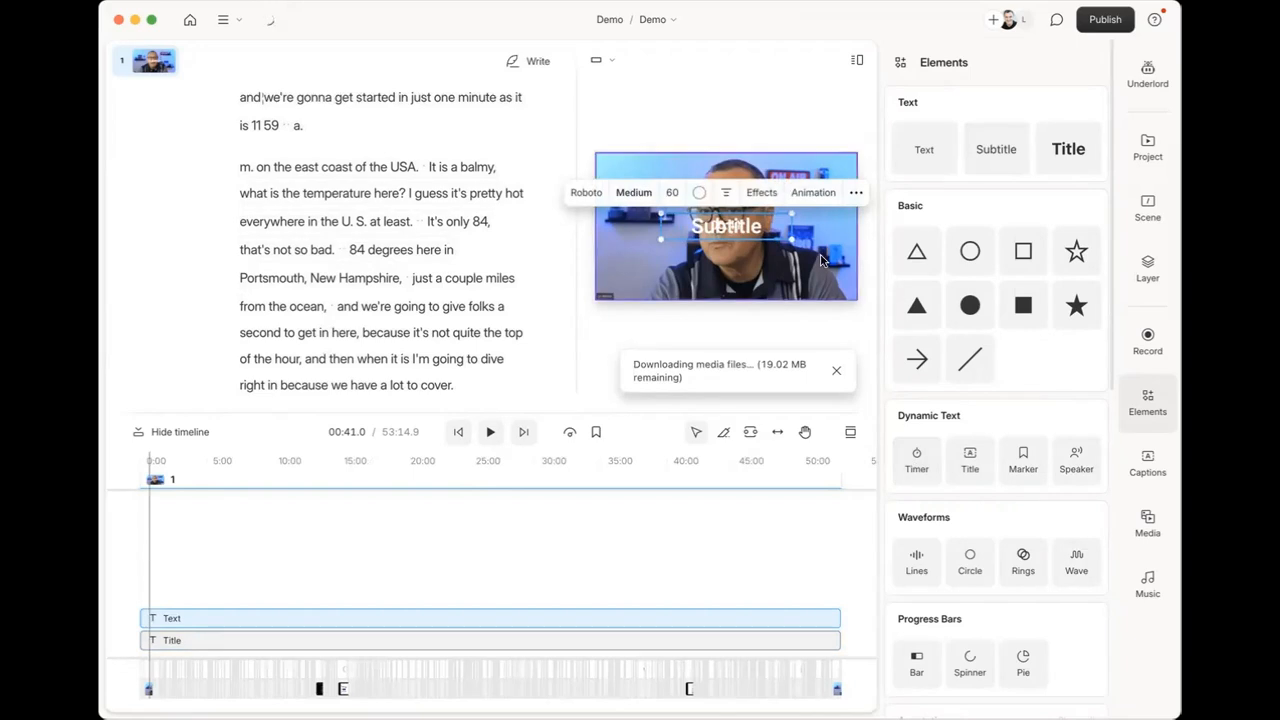
click(854, 192)
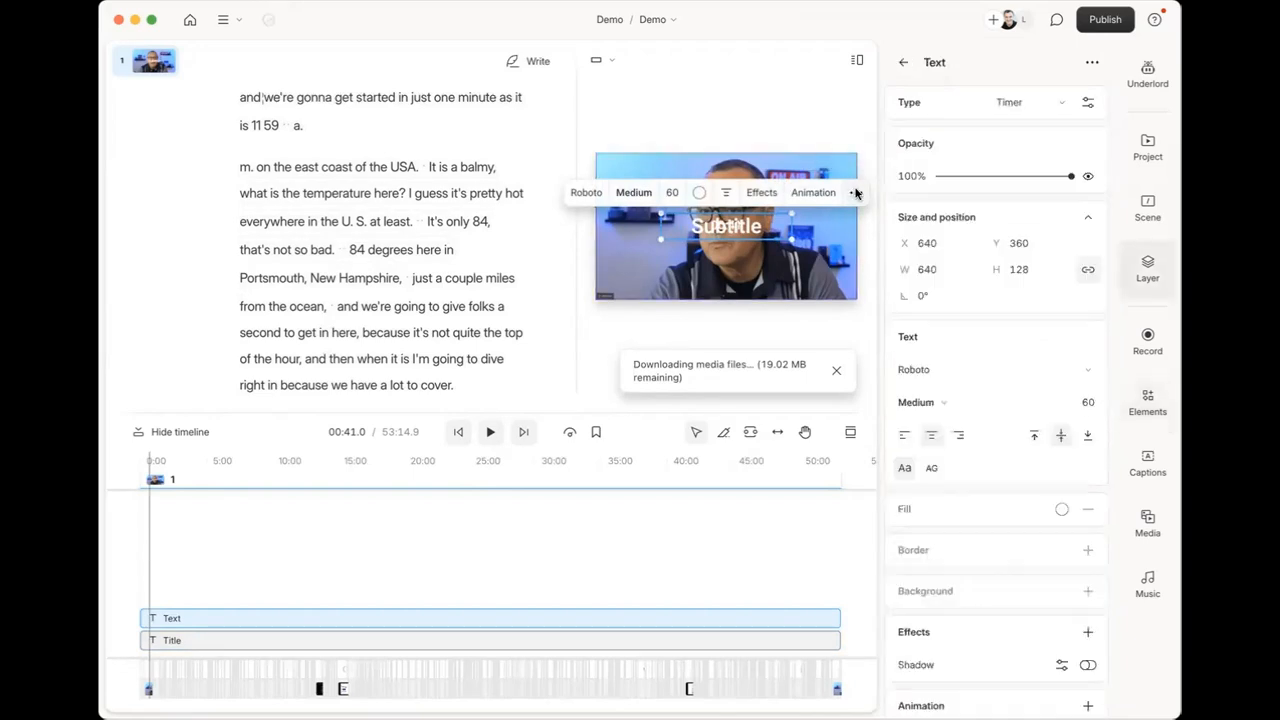
click(778, 233)
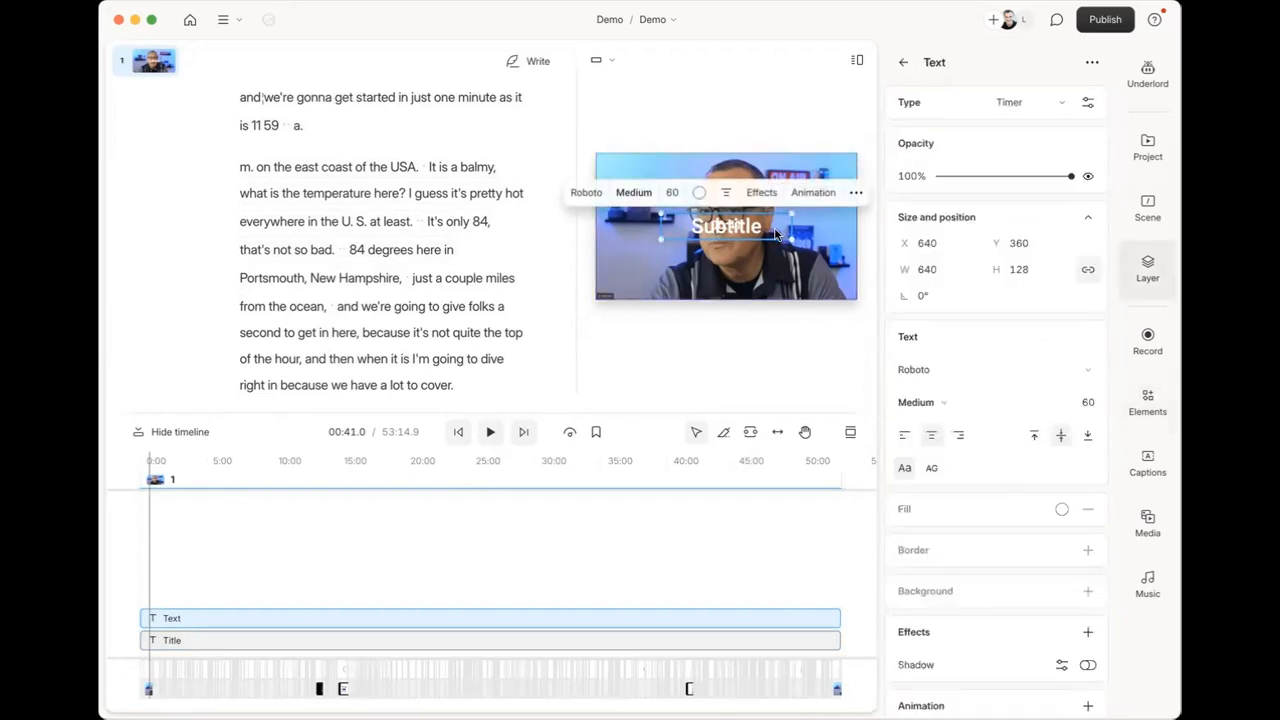
key(BackSpace)
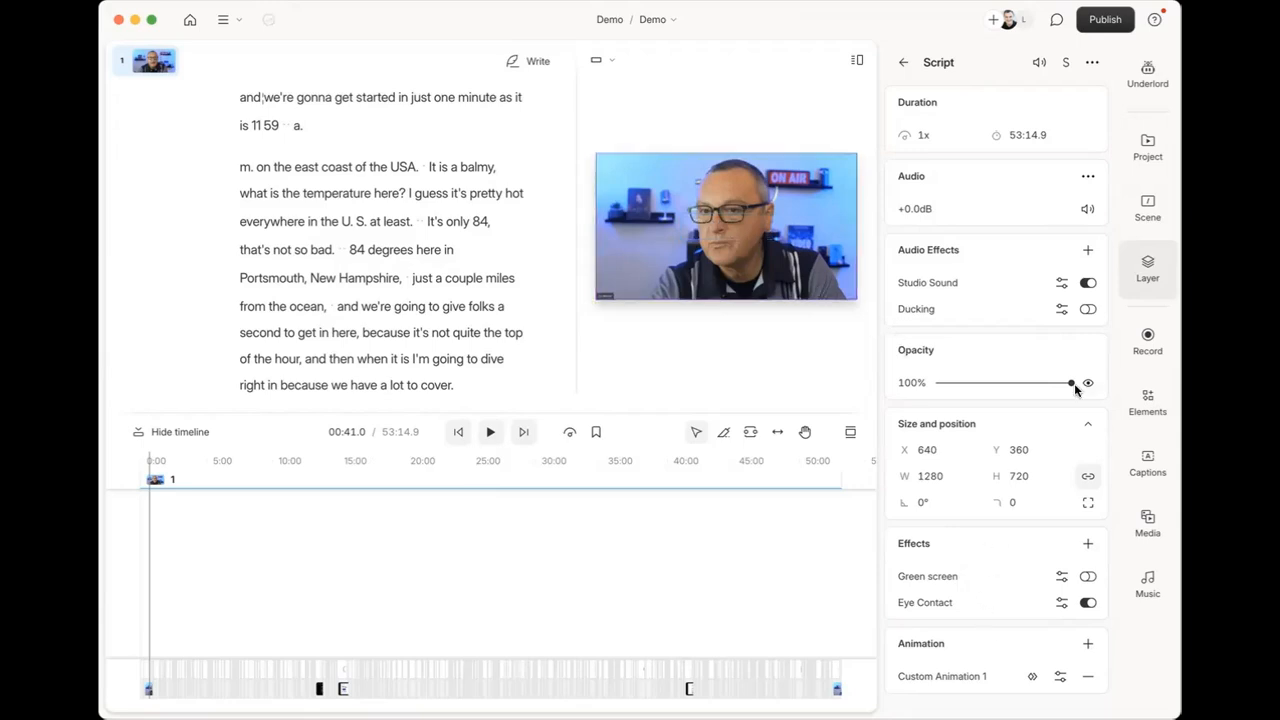
Add a Timer element on its own over the video and delete it again.
click(1147, 400)
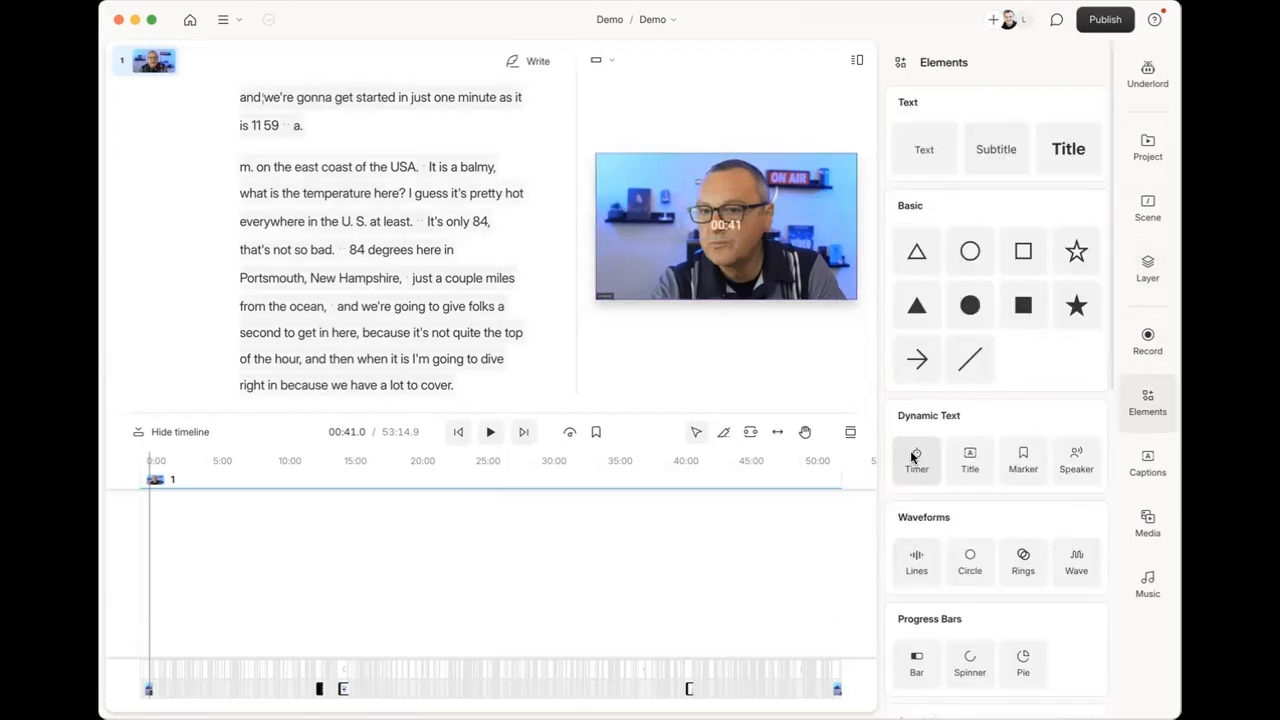
click(914, 457)
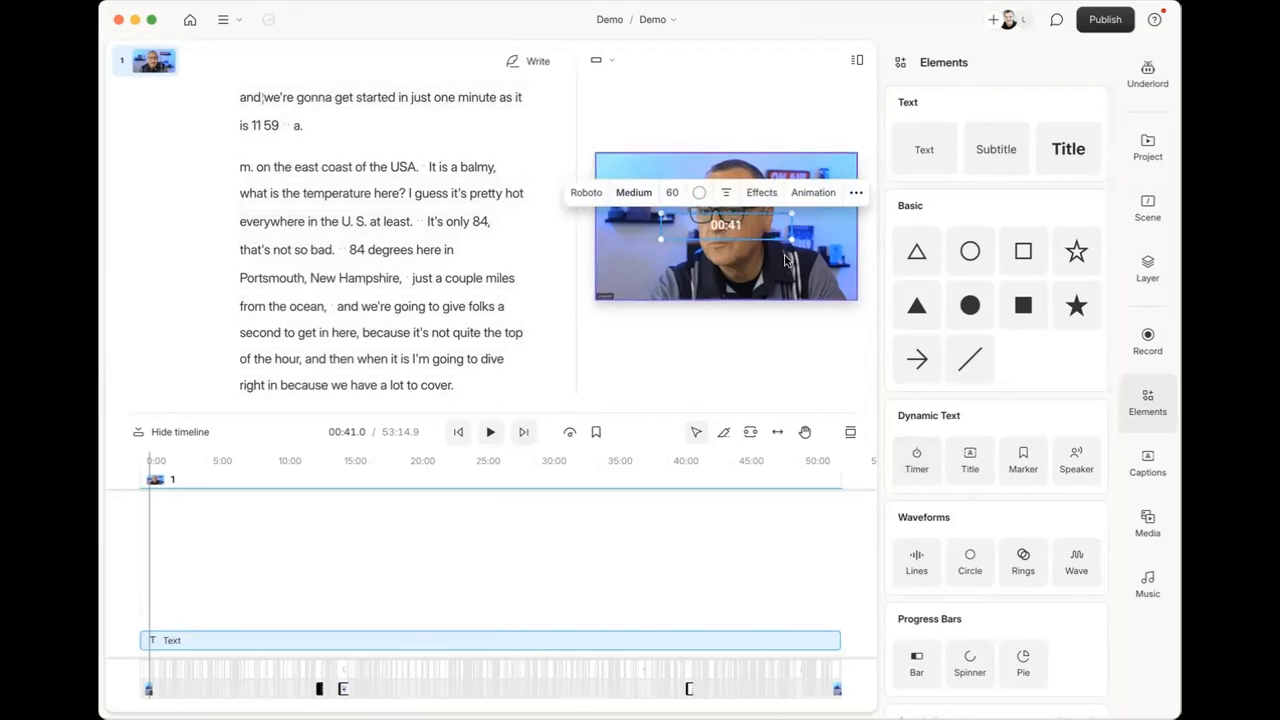
key(Delete)
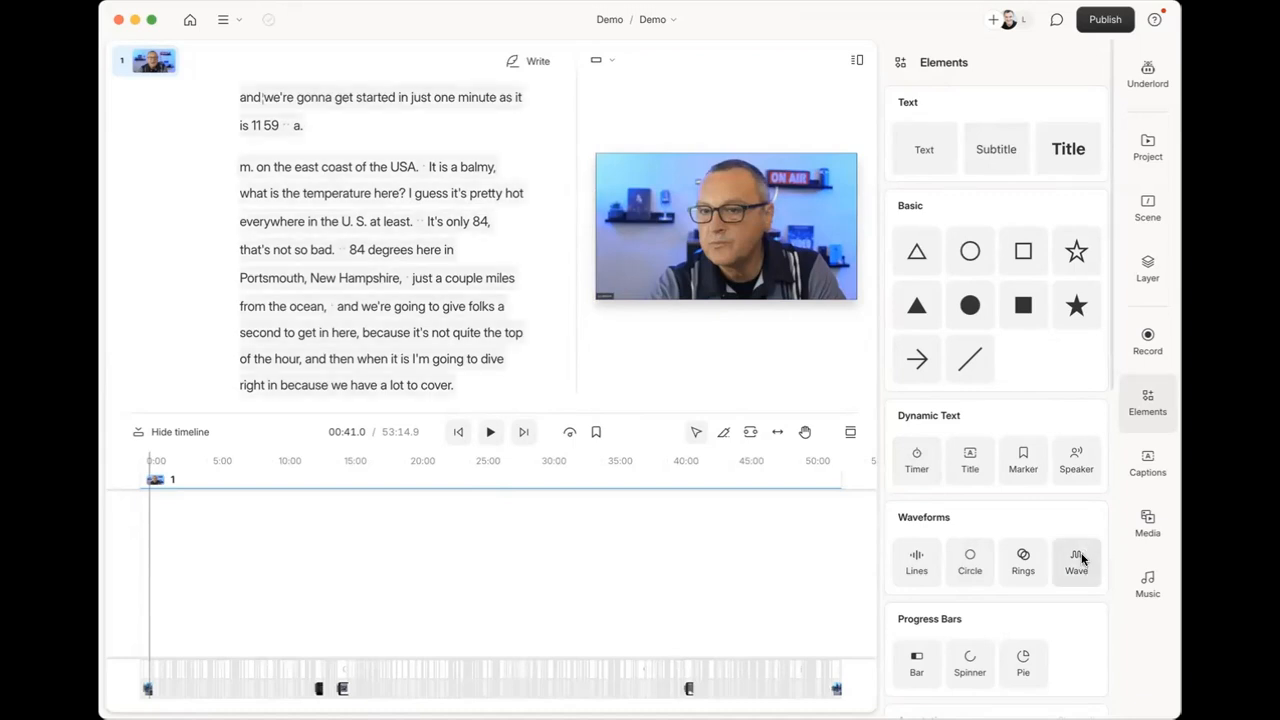
Change the composition to Square 1:1 and place a Lines waveform across the full width of the black band below the video.
click(611, 66)
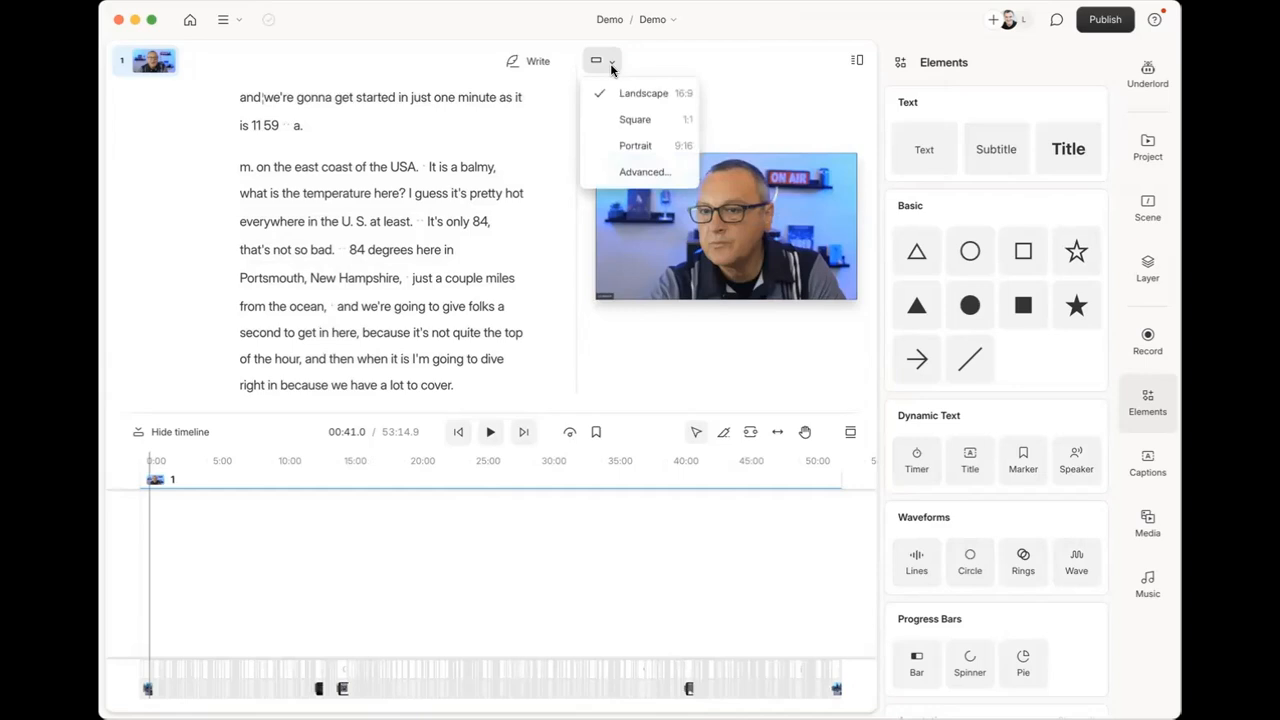
click(635, 119)
click(917, 562)
drag(711, 327, 698, 355)
drag(806, 368, 860, 388)
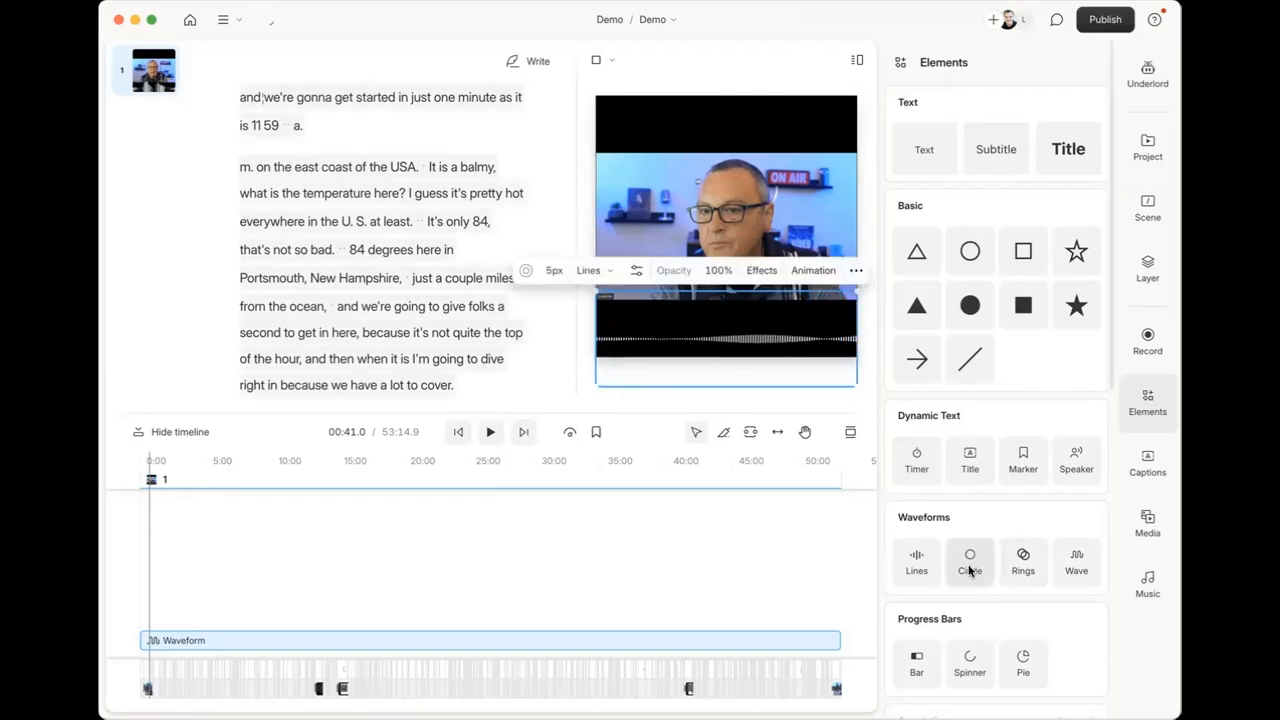
Try a Circle waveform over the video, delete it, and look through the progress bars and annotations.
click(969, 569)
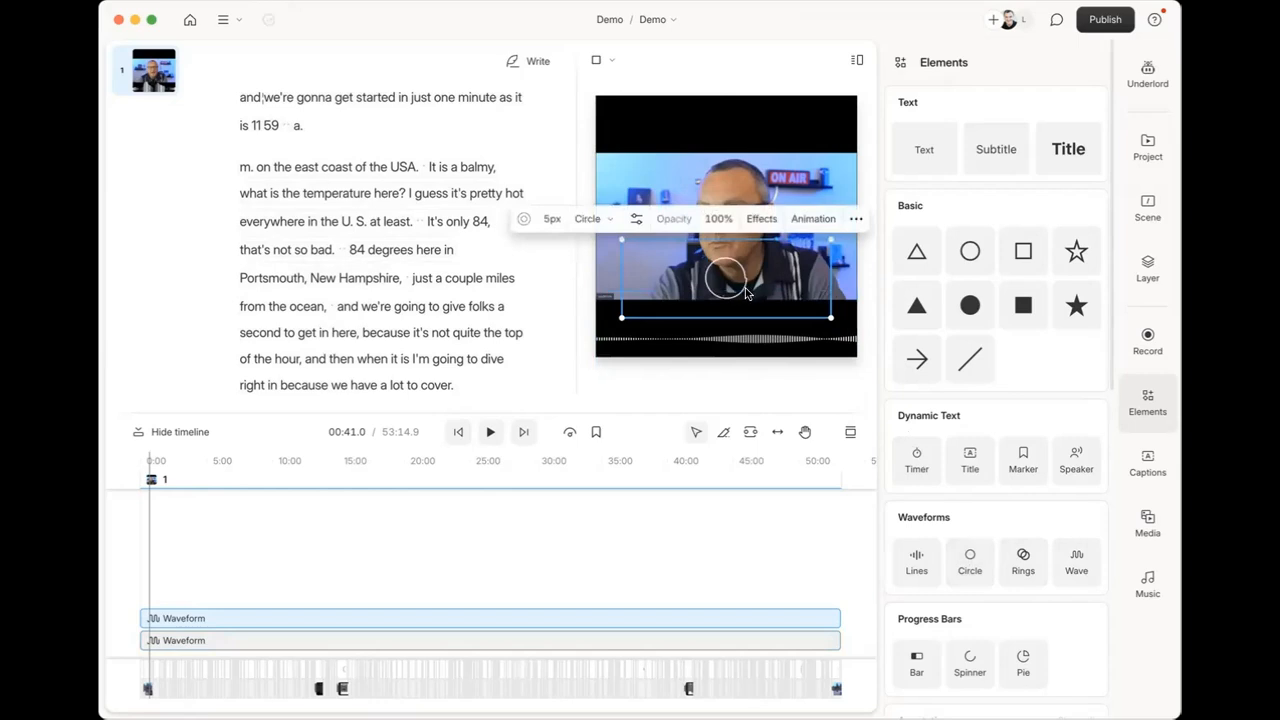
key(Delete)
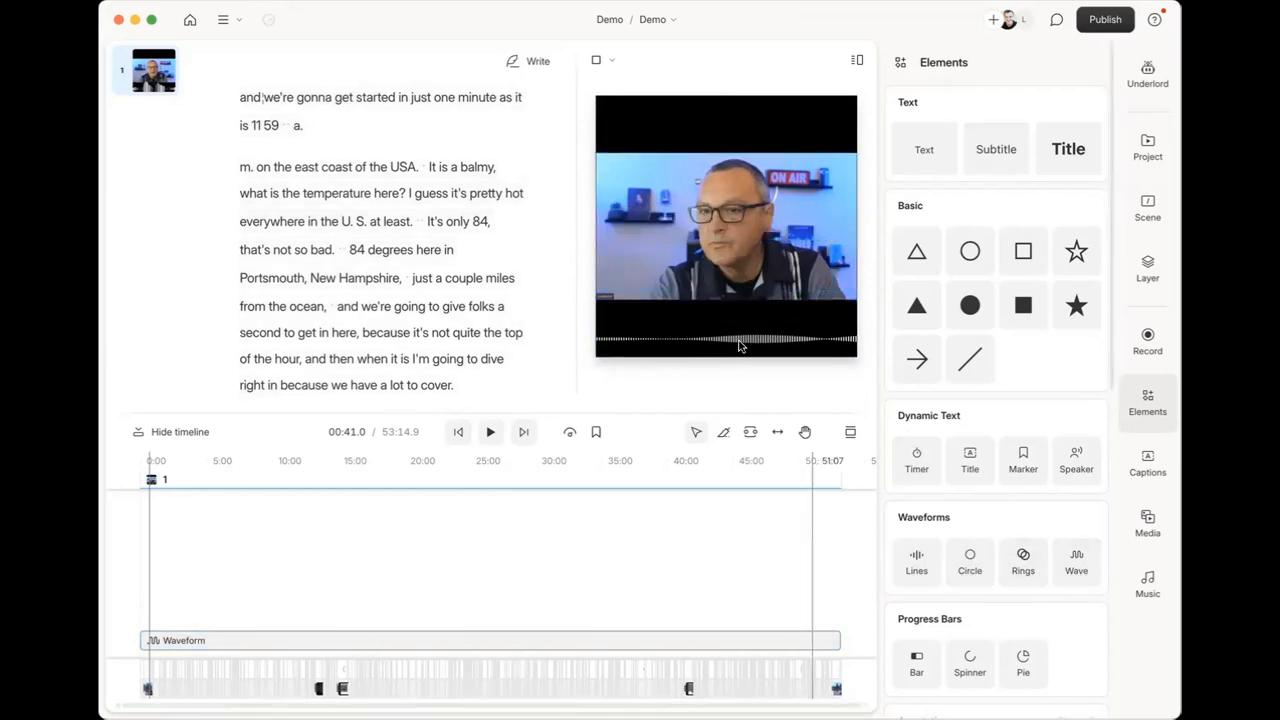
scroll(1000, 570, down, 5)
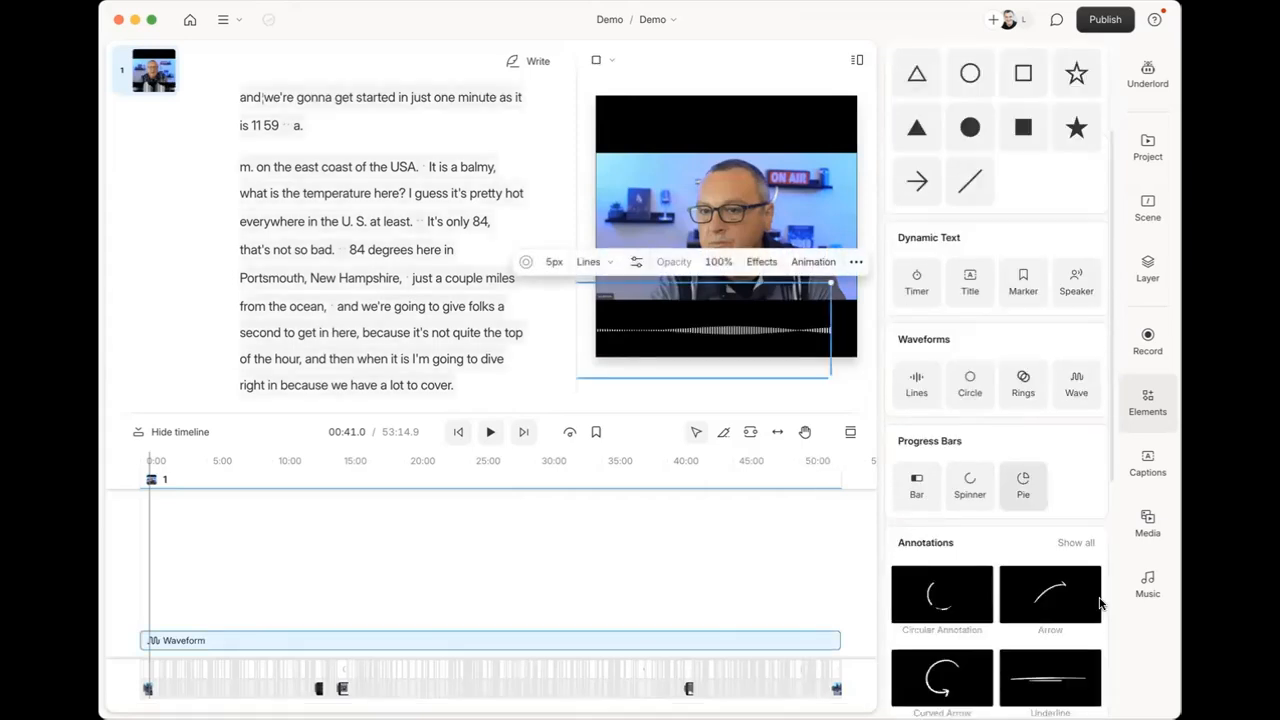
Look through the overlays and frames, add the 16mm Frame to the video, and delete the waveform.
scroll(1078, 587, down, 6)
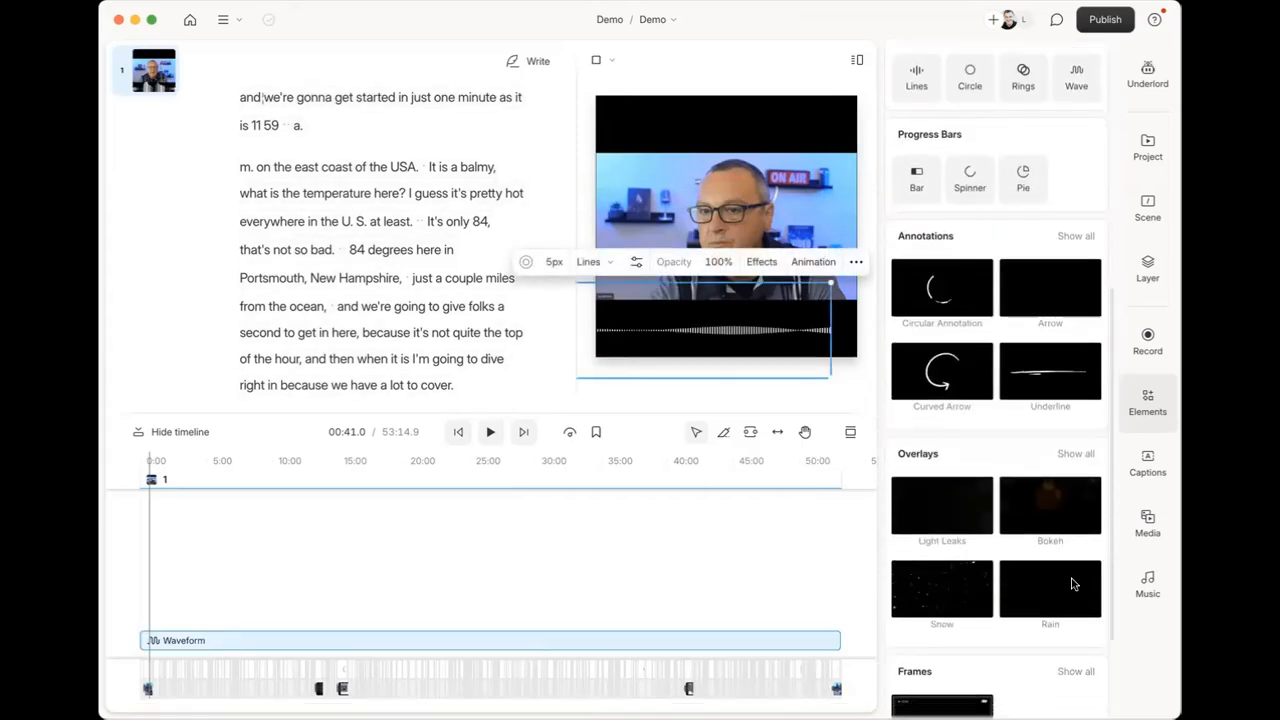
scroll(1072, 584, down, 2)
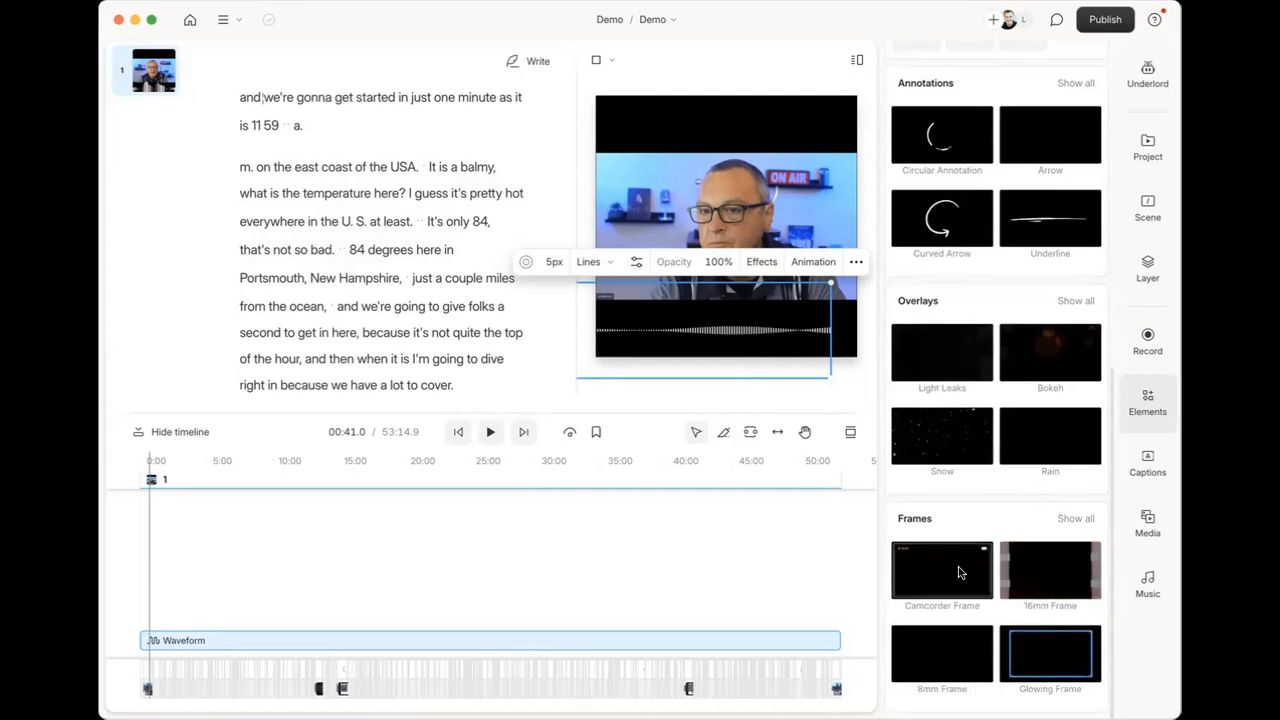
click(1054, 576)
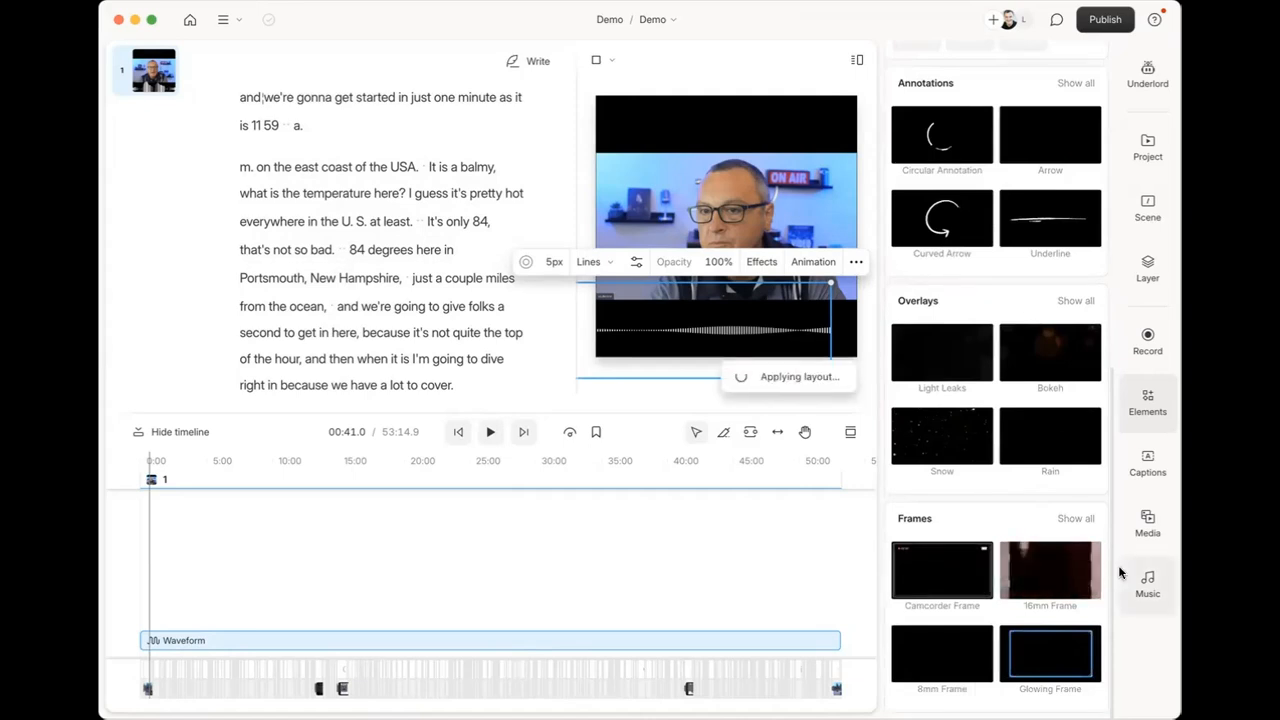
click(763, 347)
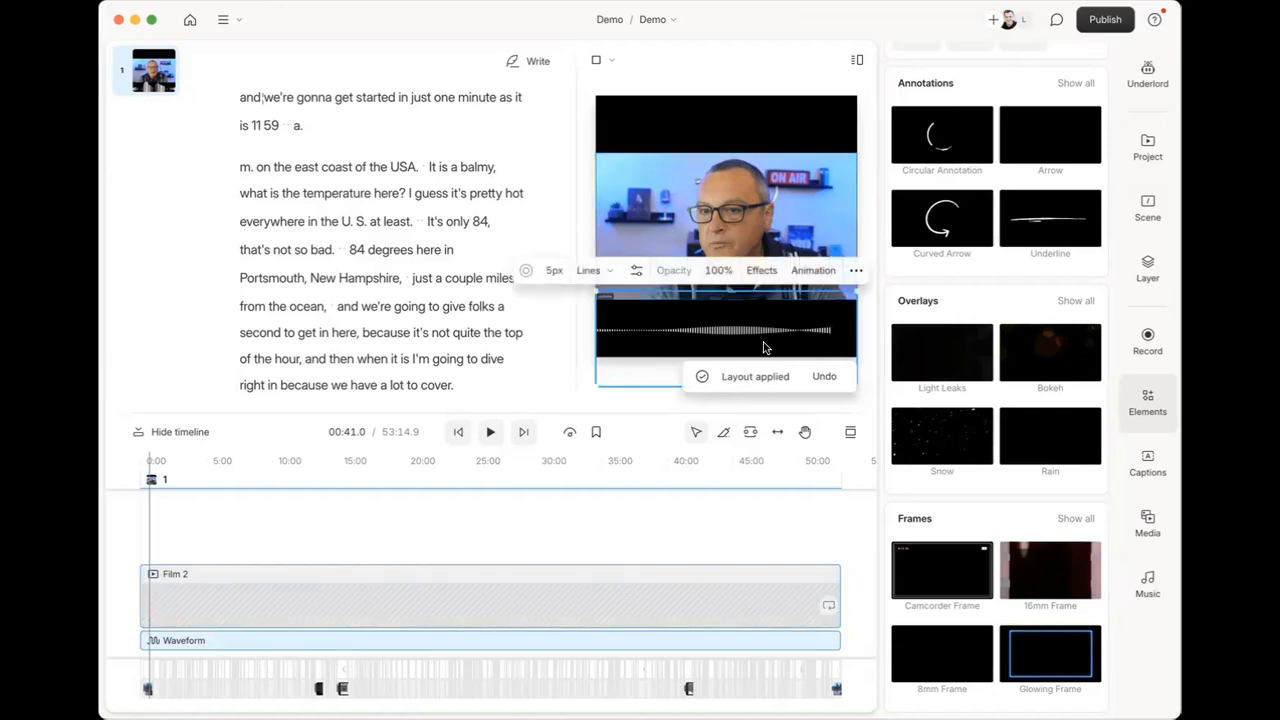
key(Delete)
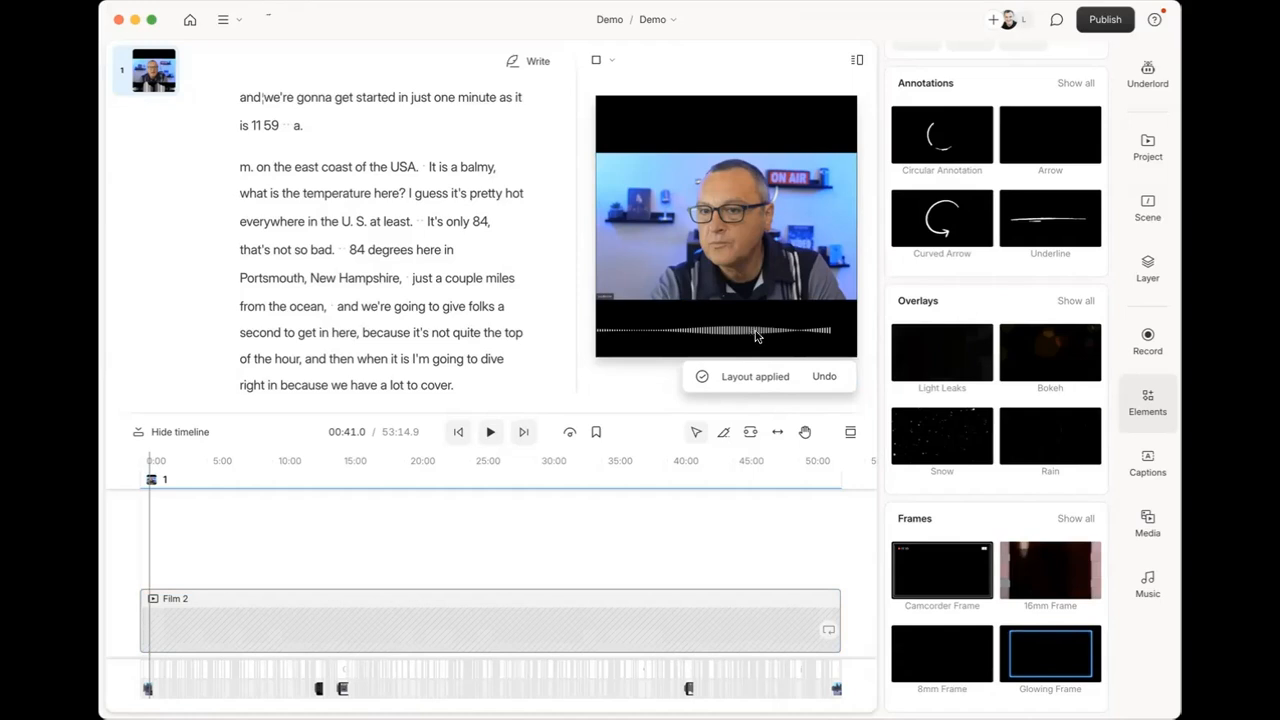
Look through the caption styles and apply Modern yellow to all scenes.
click(1153, 463)
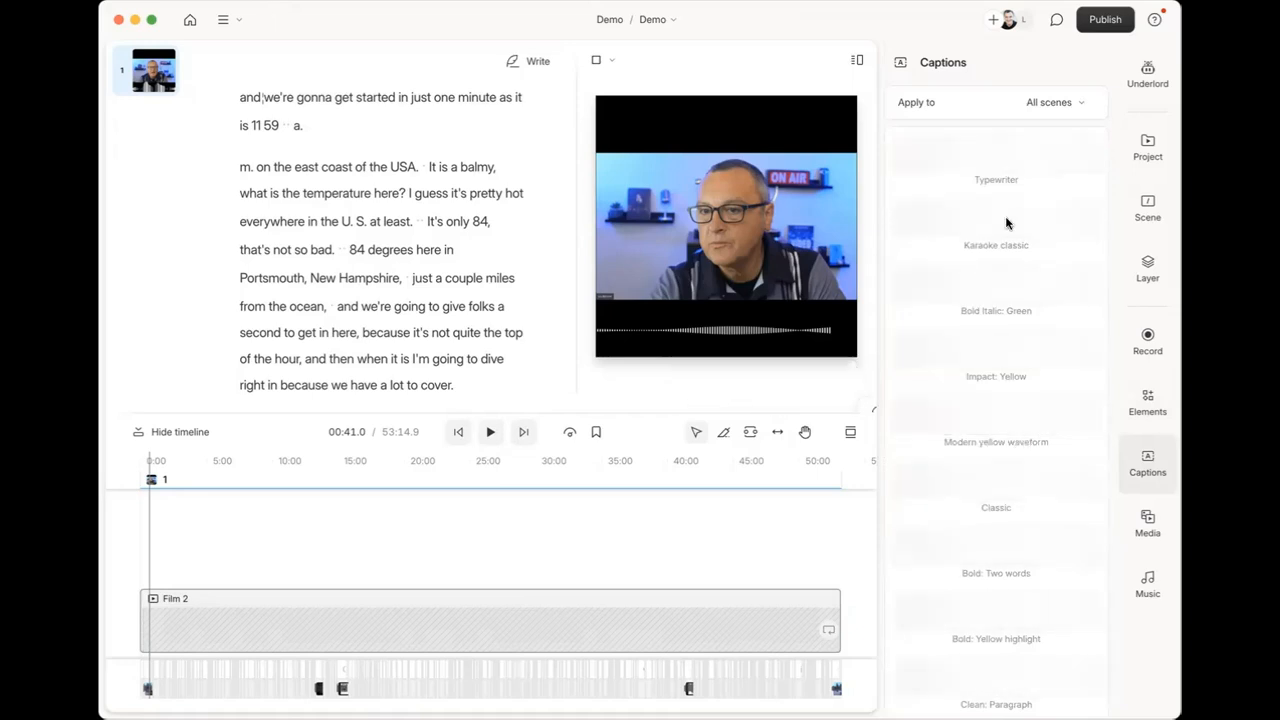
scroll(1010, 570, down, 5)
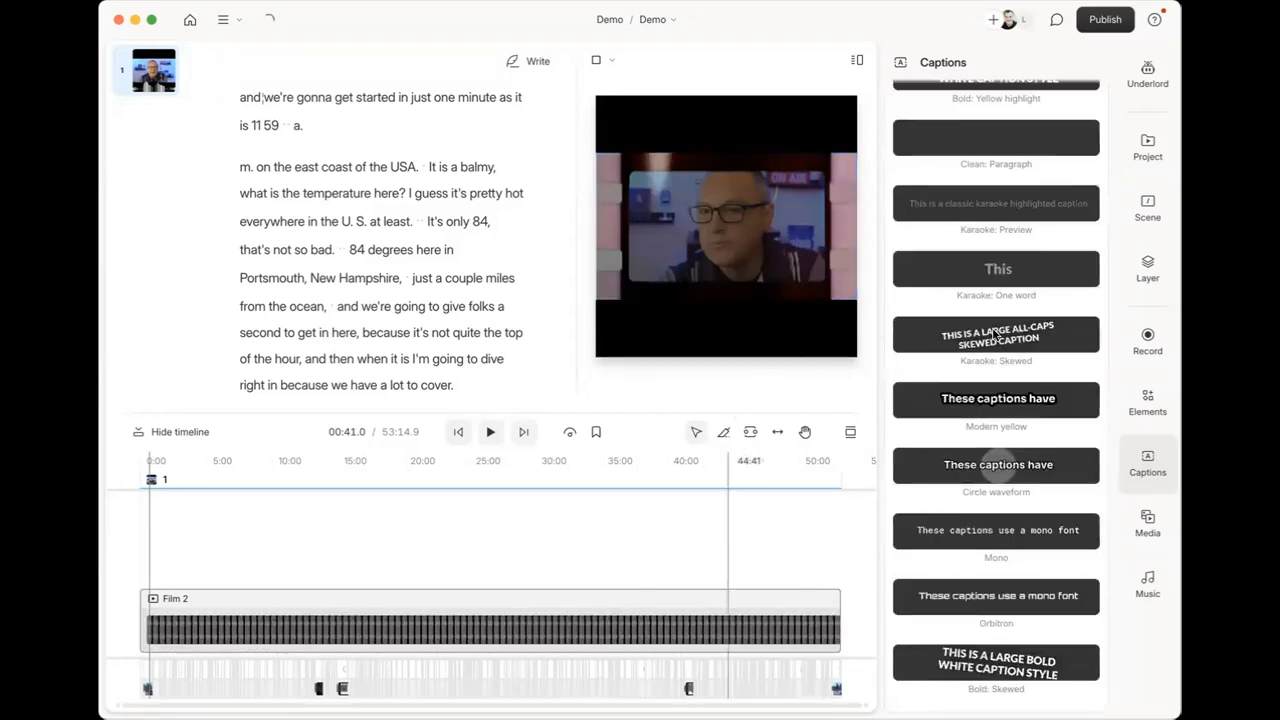
scroll(1043, 470, up, 5)
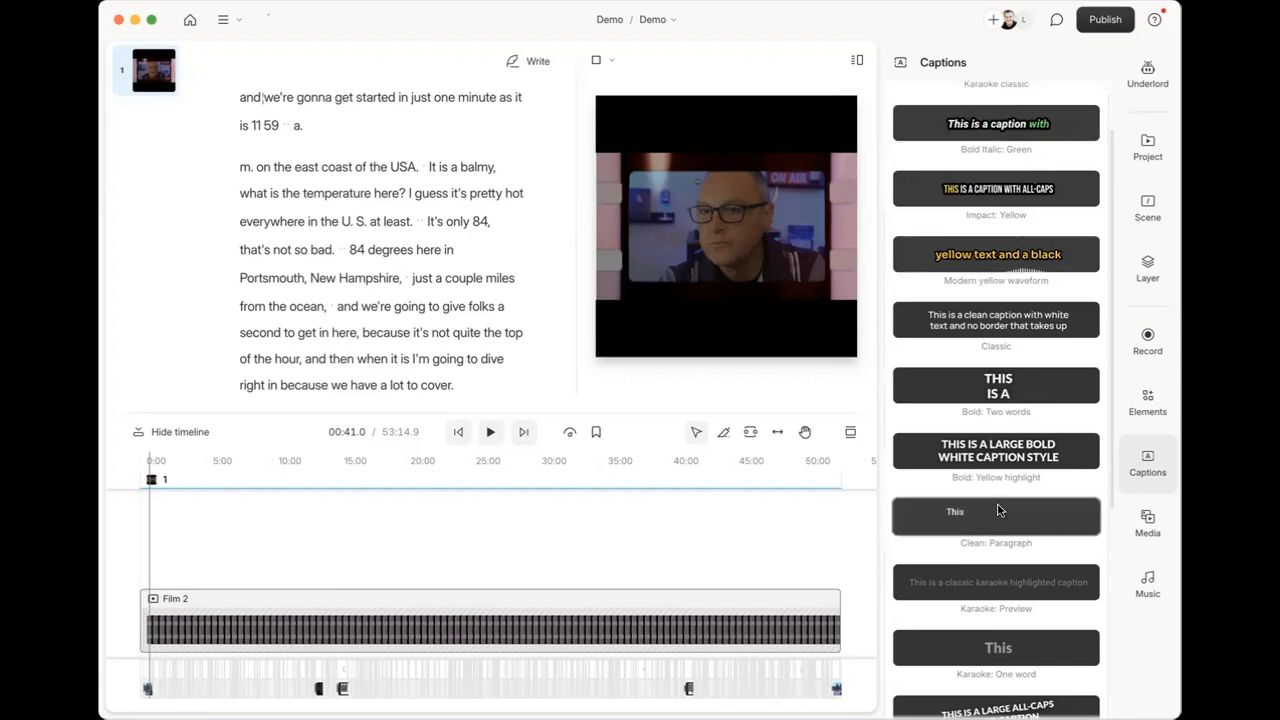
scroll(997, 505, down, 5)
scroll(997, 503, down, 3)
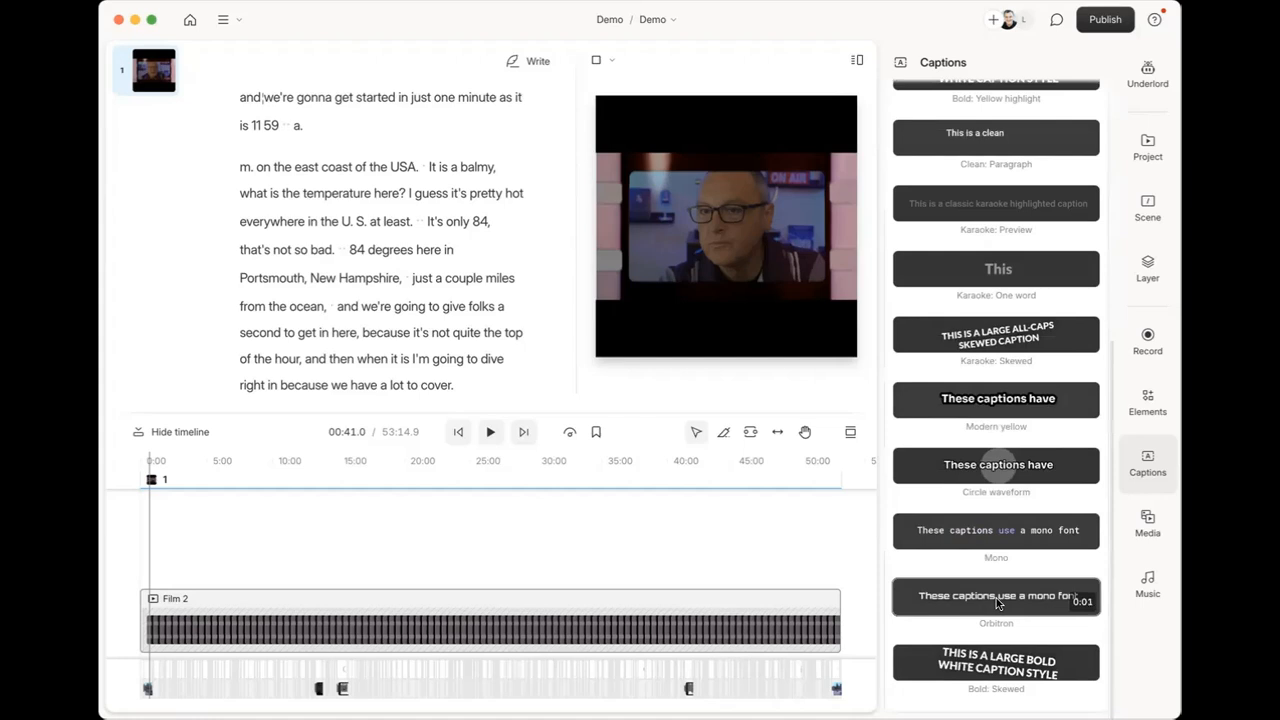
click(968, 401)
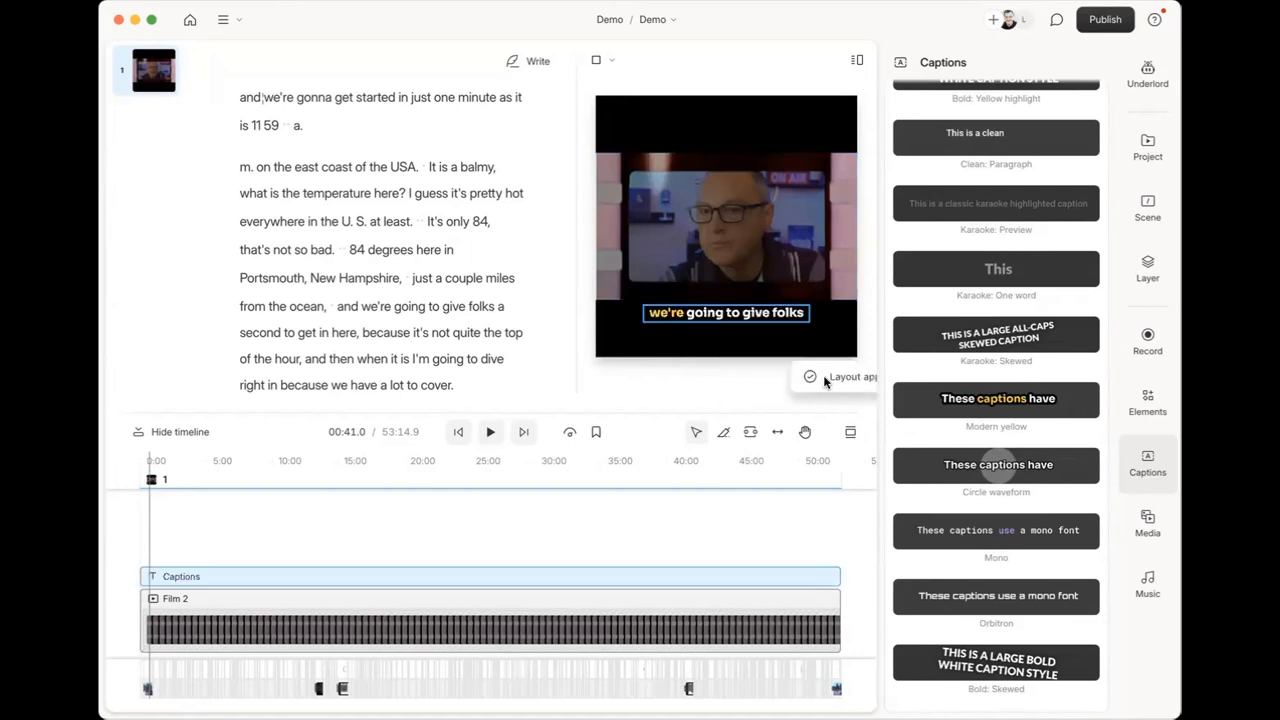
Play the video to preview the captions at several points, and select the caption layer to view its text options.
click(490, 432)
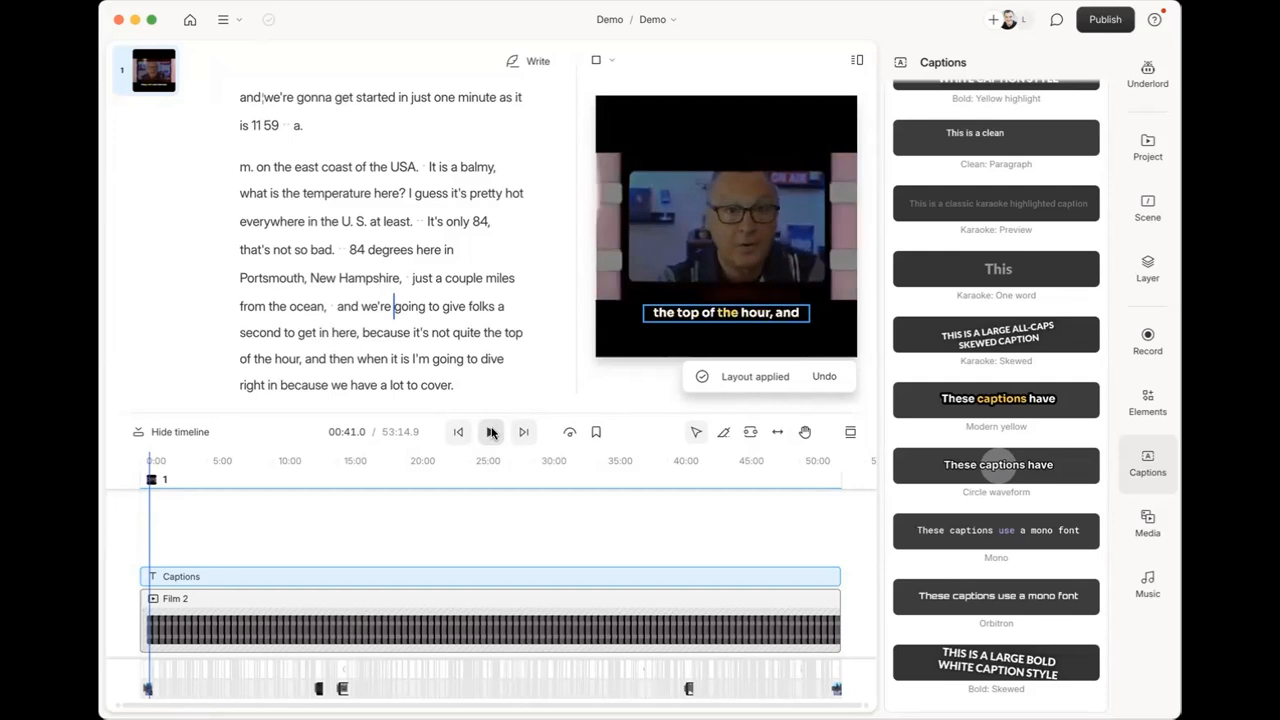
click(733, 318)
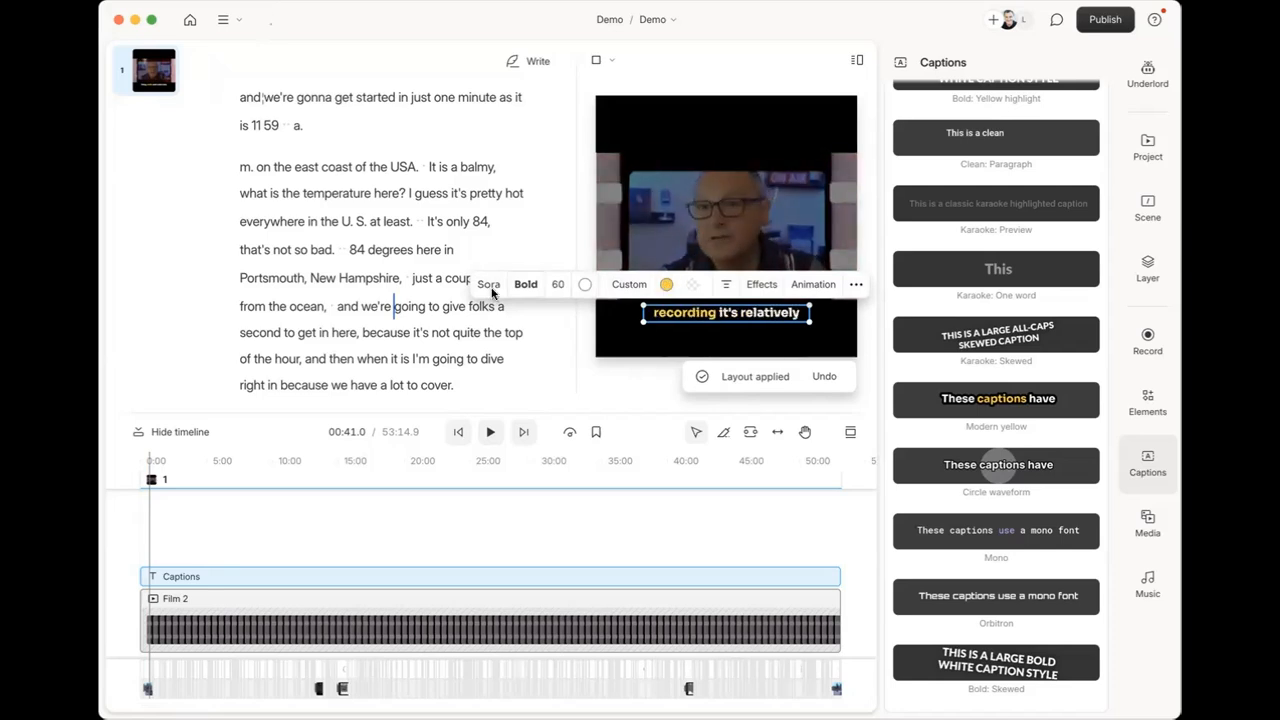
click(660, 326)
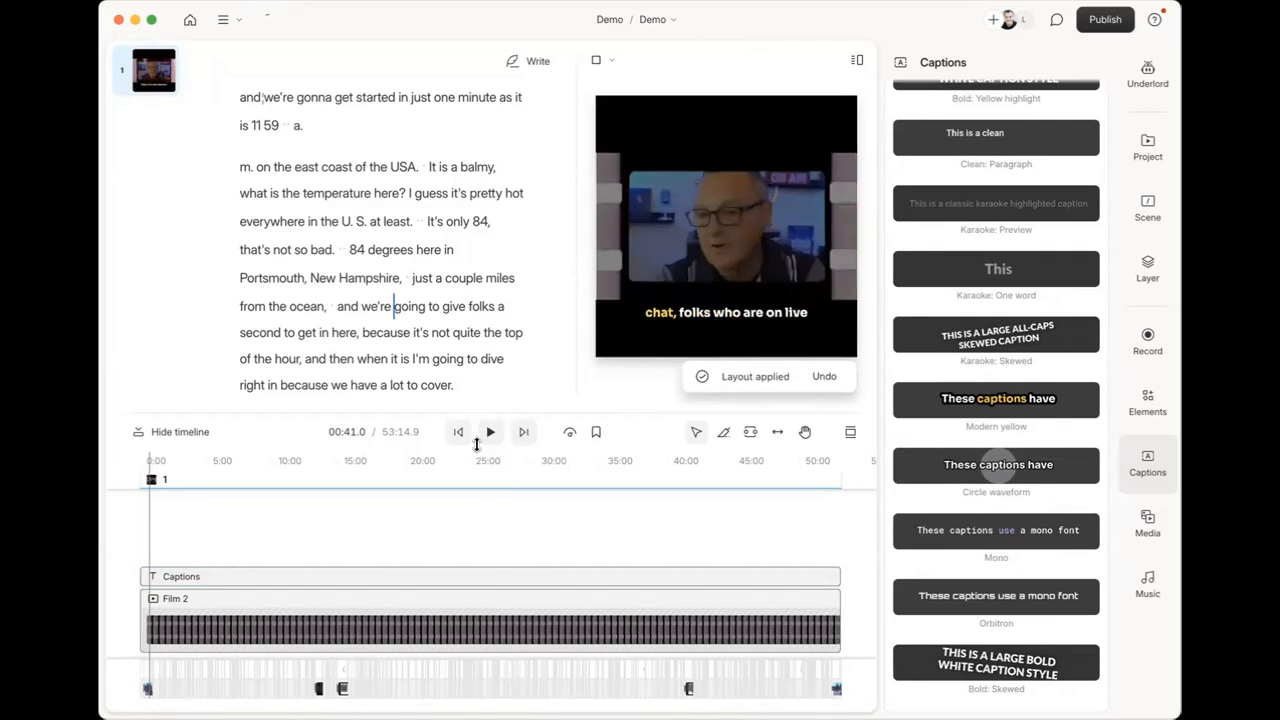
click(708, 312)
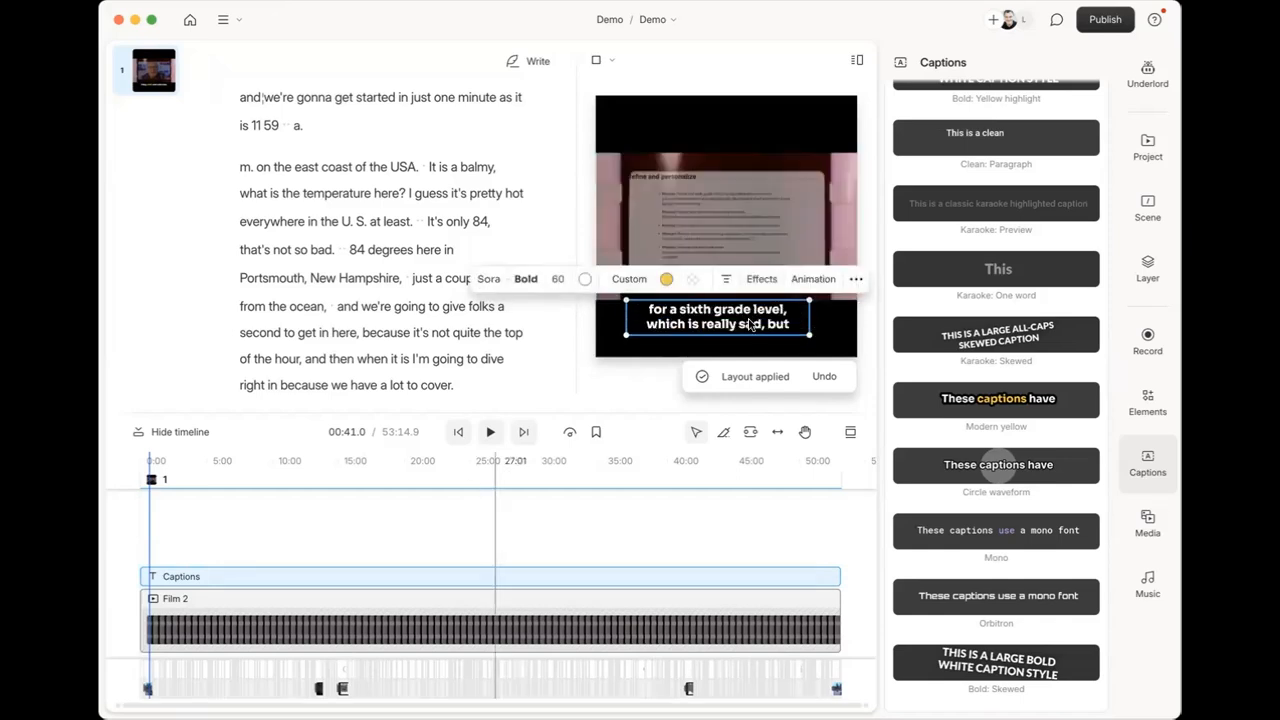
click(1010, 466)
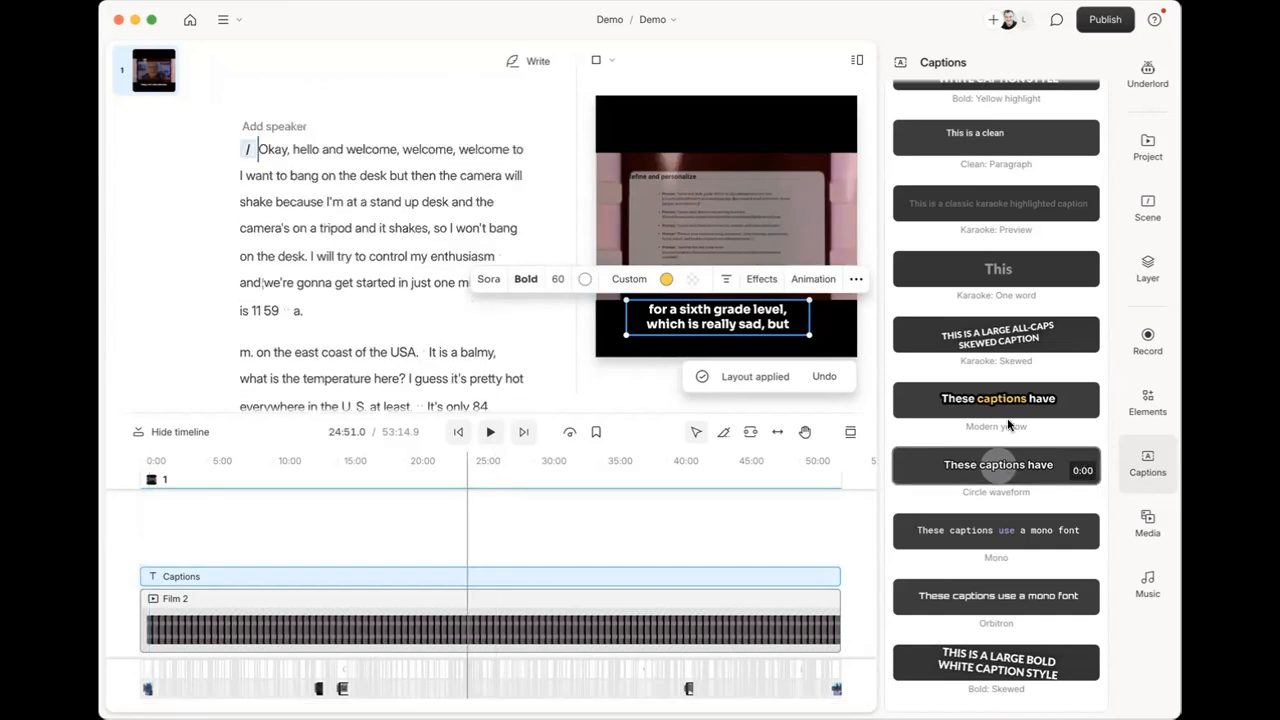
Look through the media library's stock, GIPHY and background categories and search it for "Boston".
click(1147, 527)
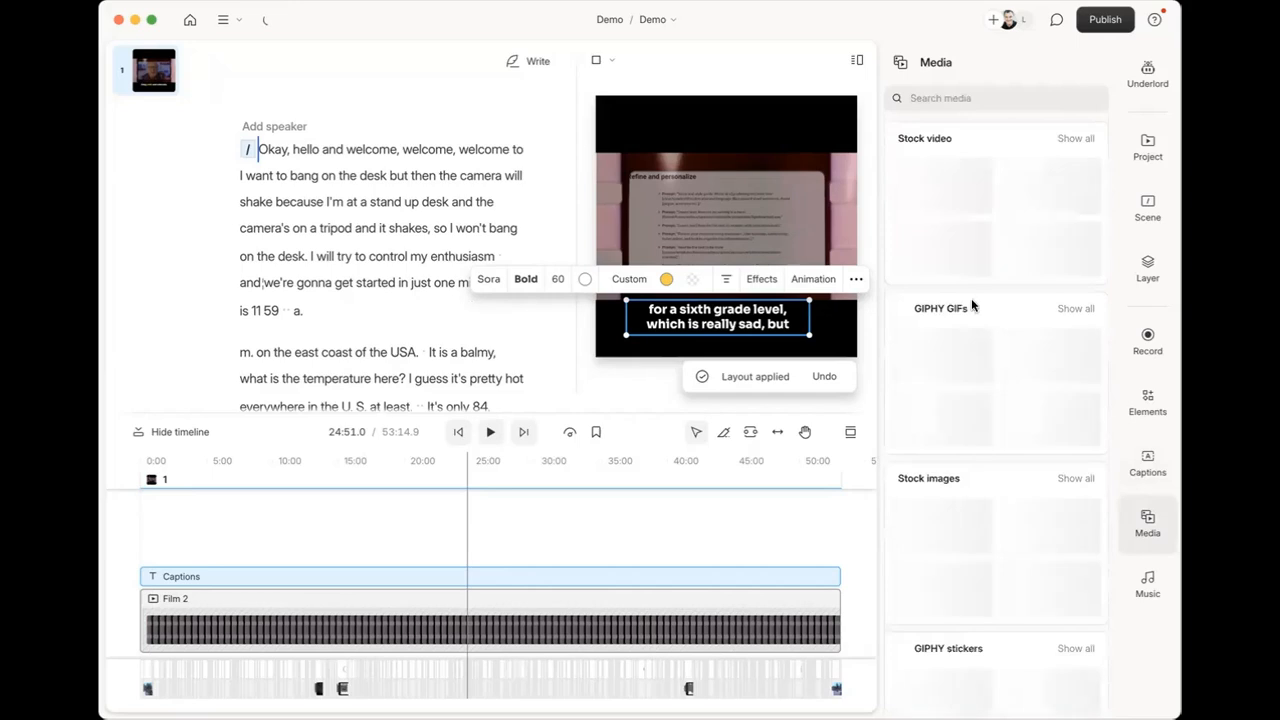
scroll(965, 530, down, 5)
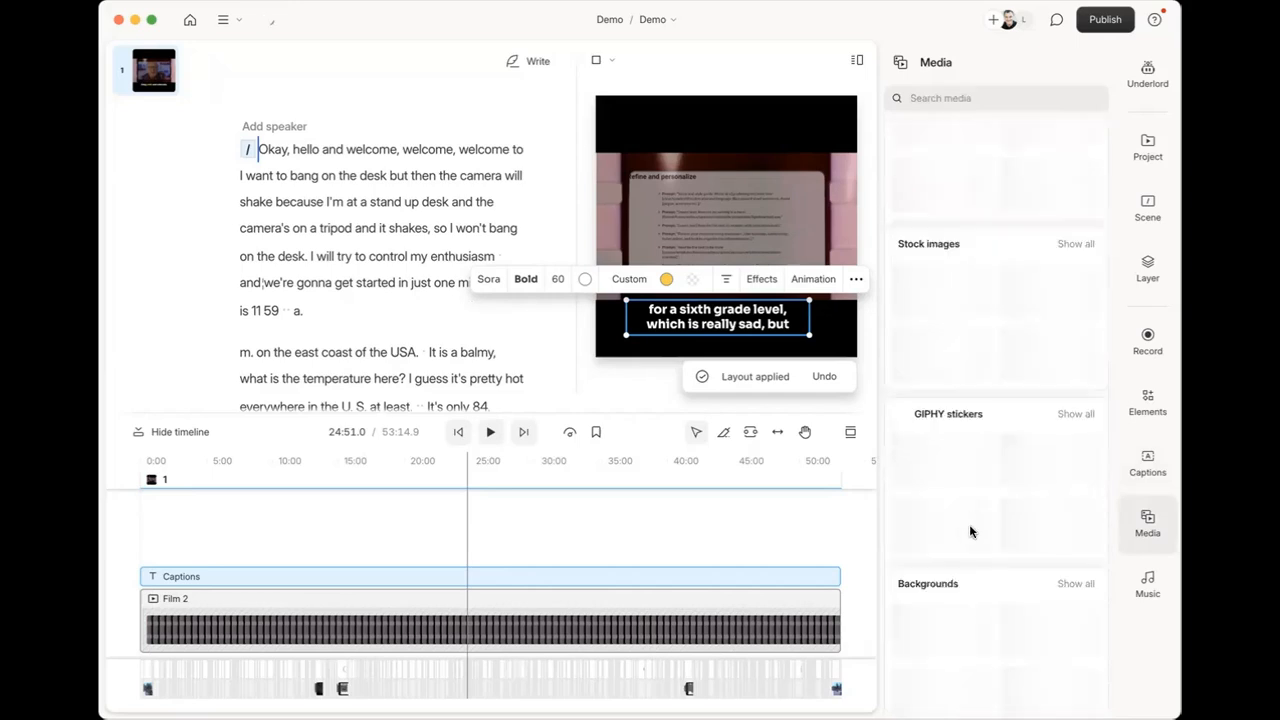
scroll(975, 550, down, 2)
scroll(984, 567, up, 7)
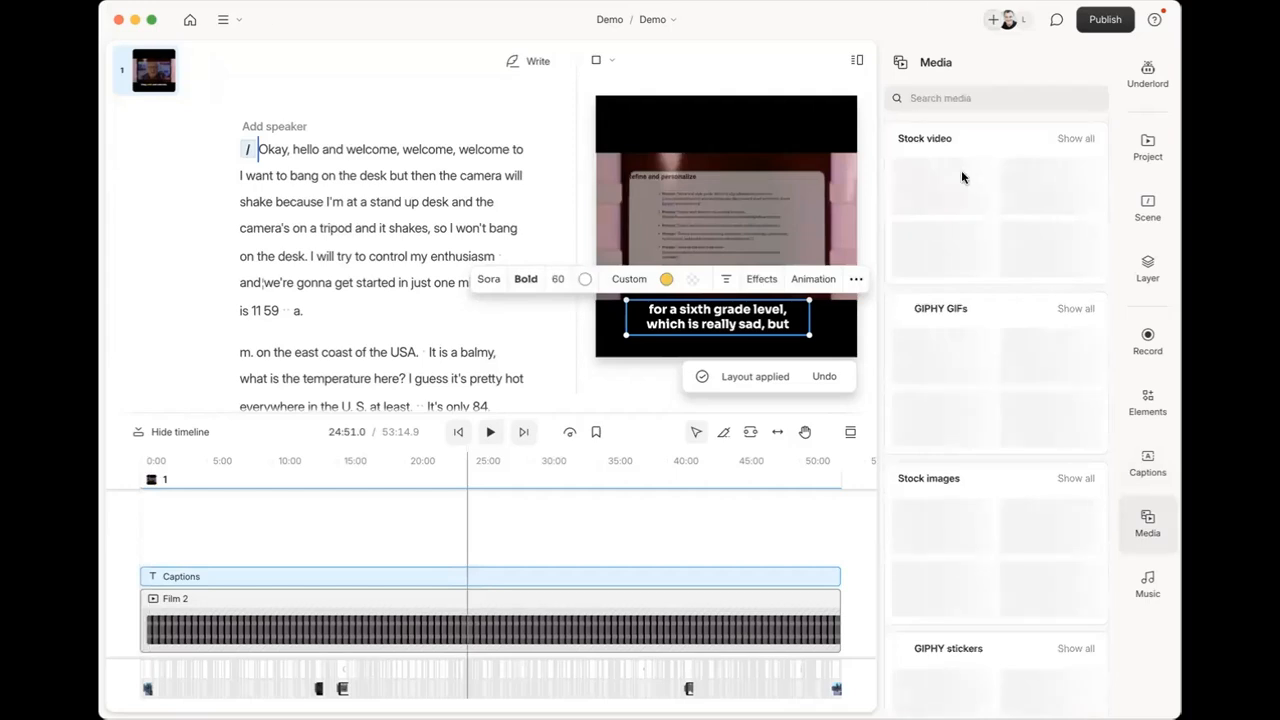
click(949, 93)
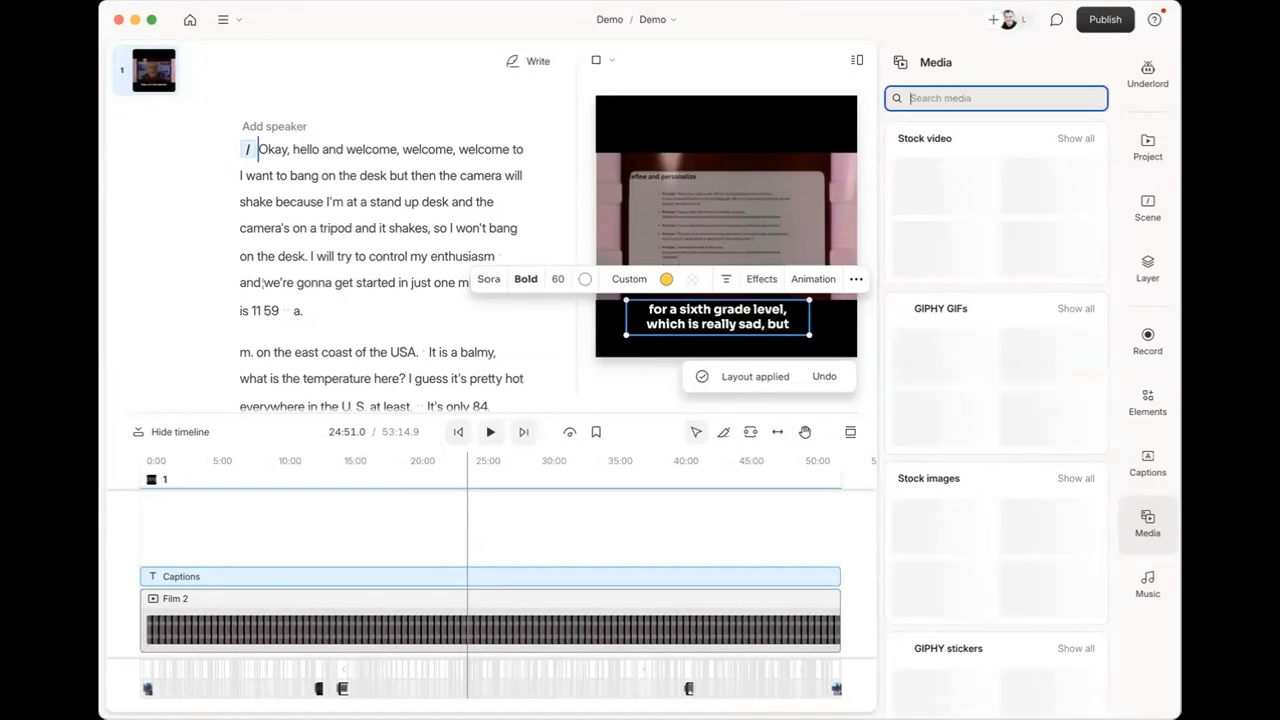
text(Boston)
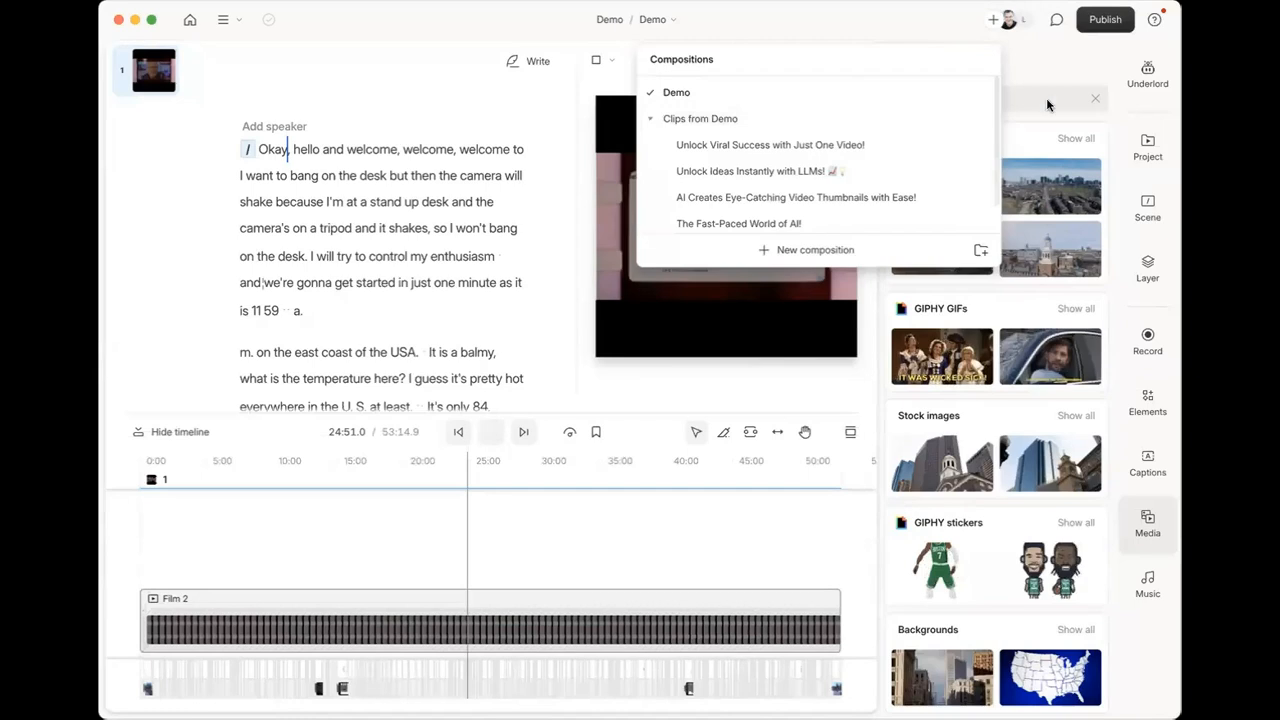
click(1040, 100)
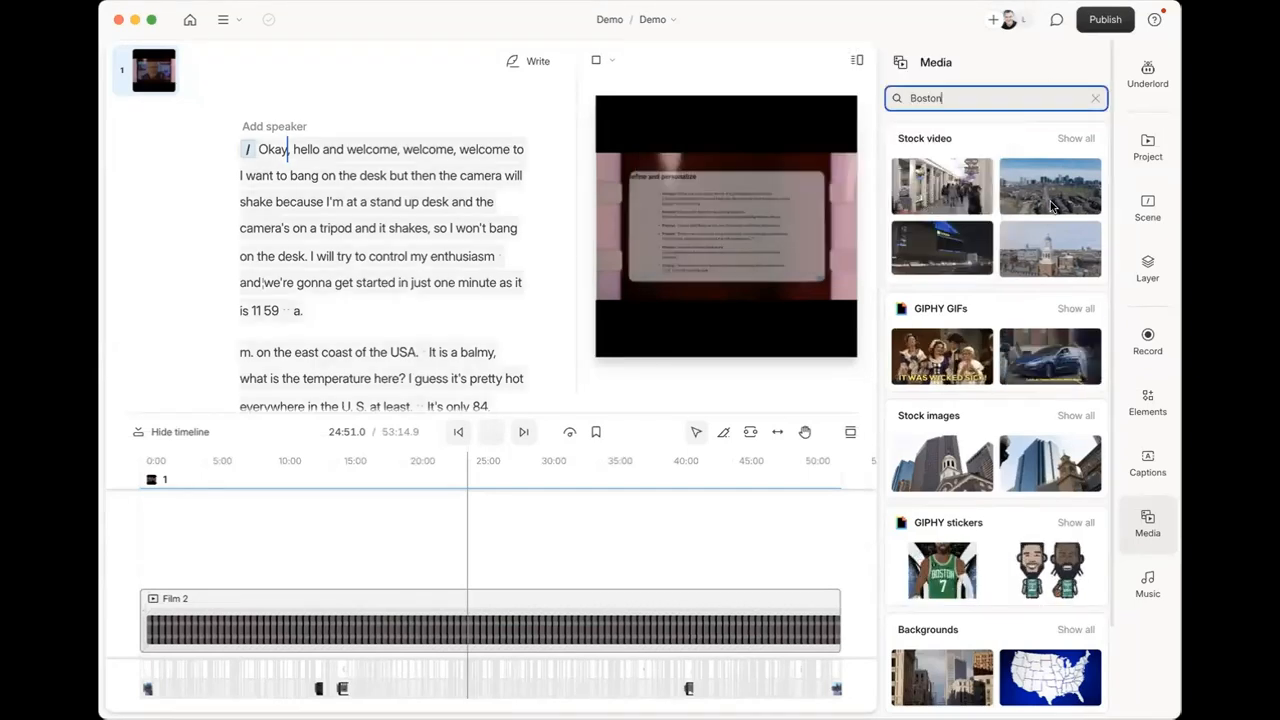
Examine the Boston media in each category and look through the full list of stock videos.
click(490, 432)
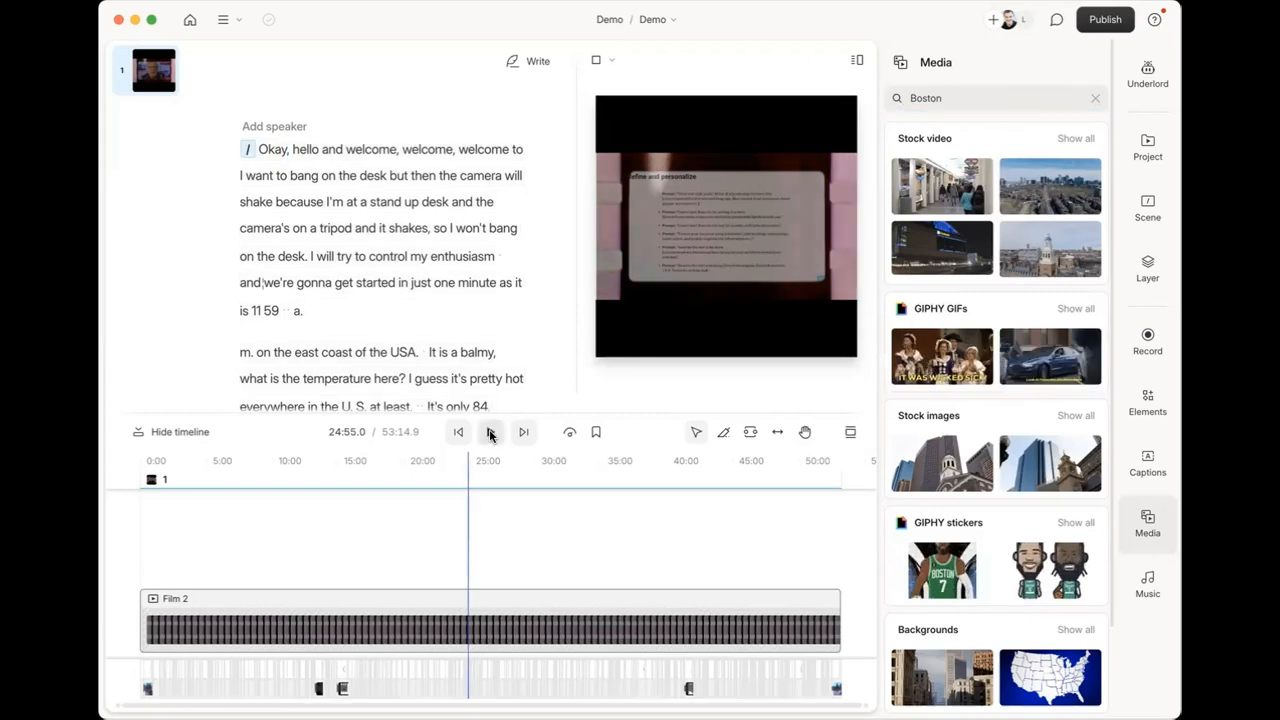
scroll(1075, 597, down, 2)
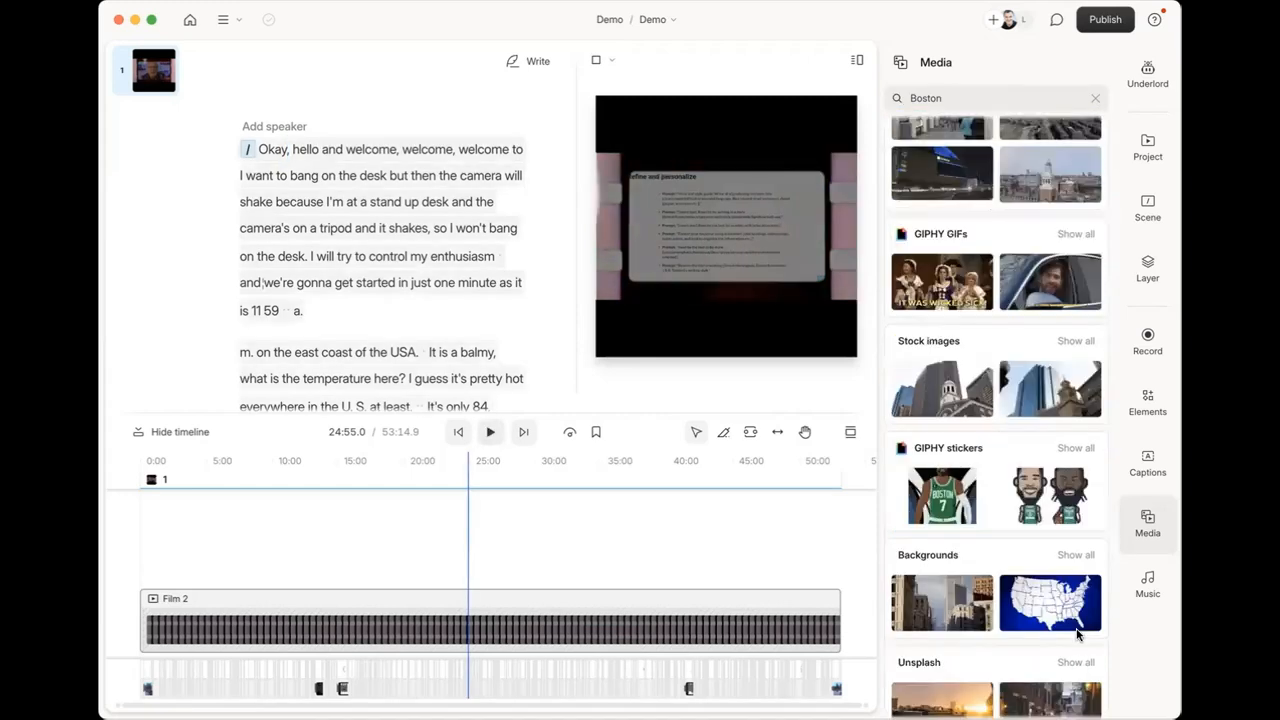
scroll(987, 608, down, 1)
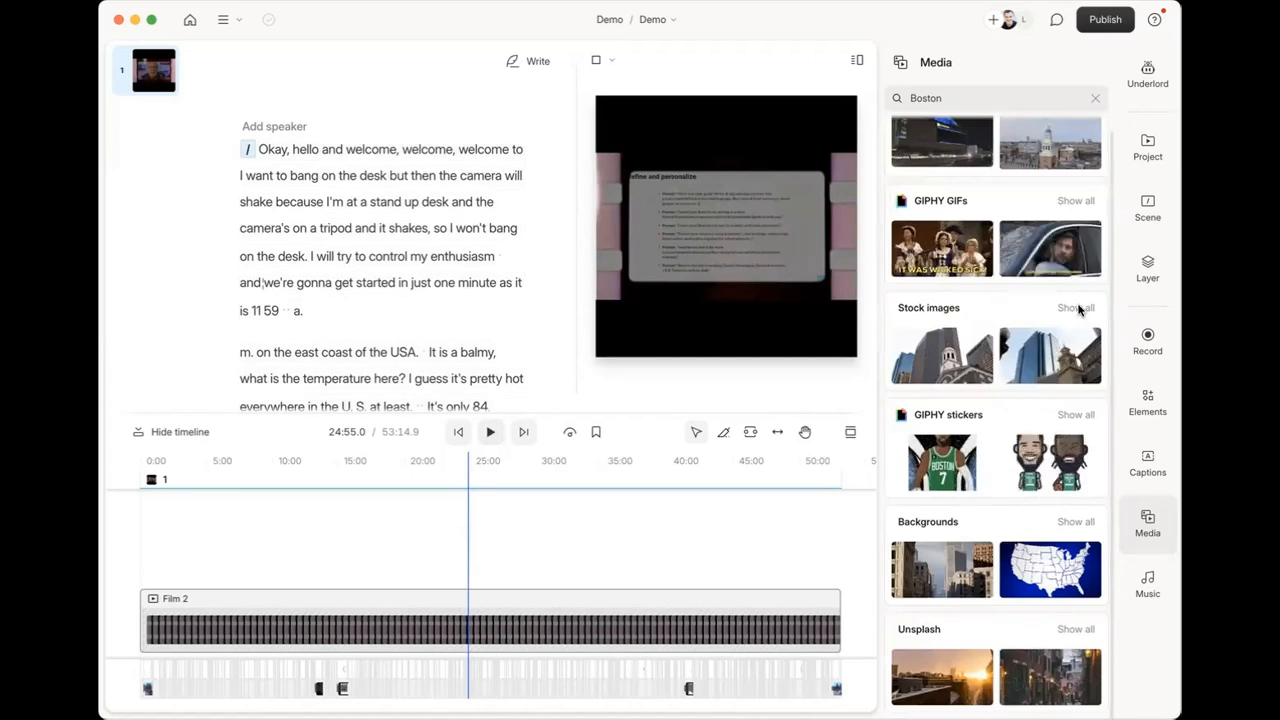
scroll(1046, 320, up, 3)
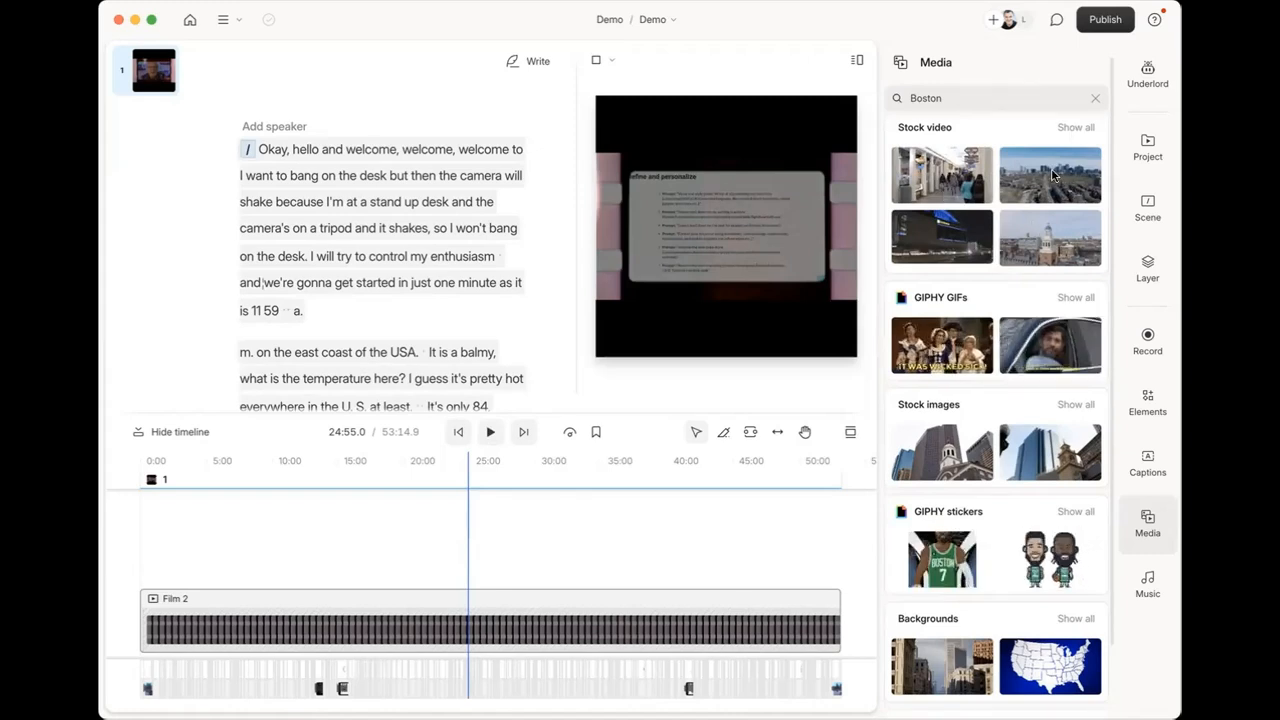
scroll(1053, 176, up, 1)
click(1076, 136)
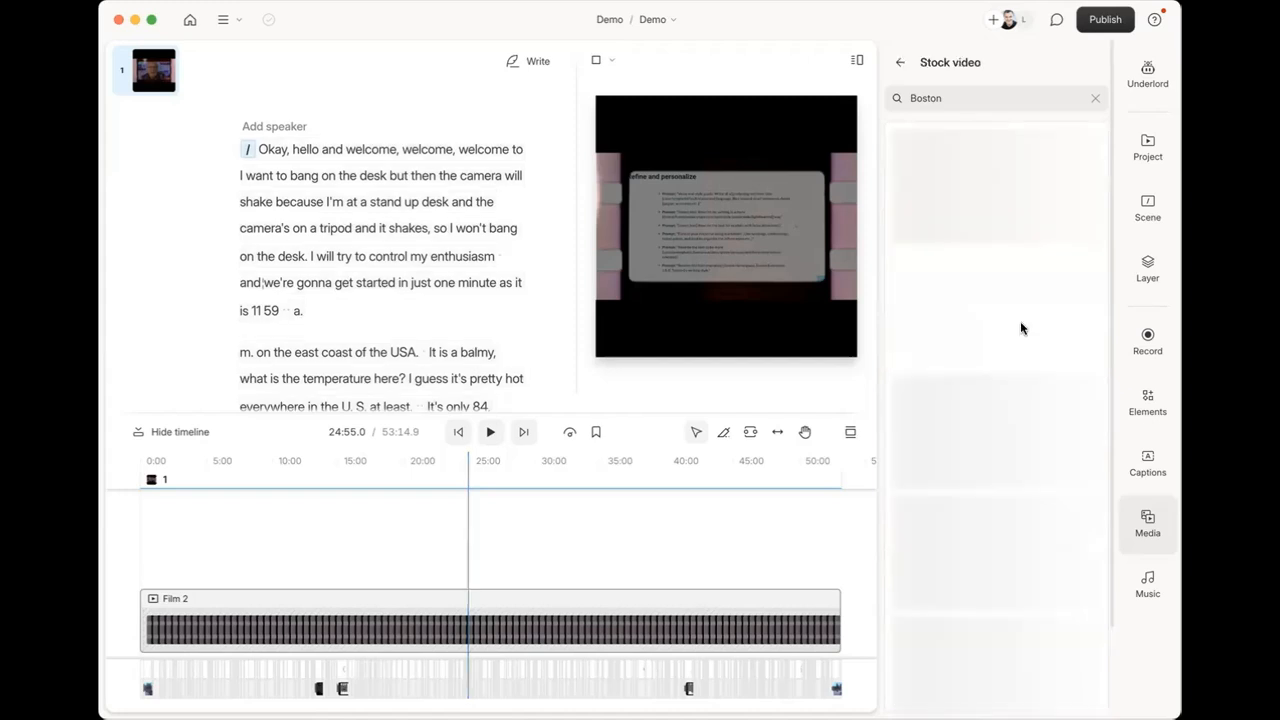
scroll(1022, 505, down, 8)
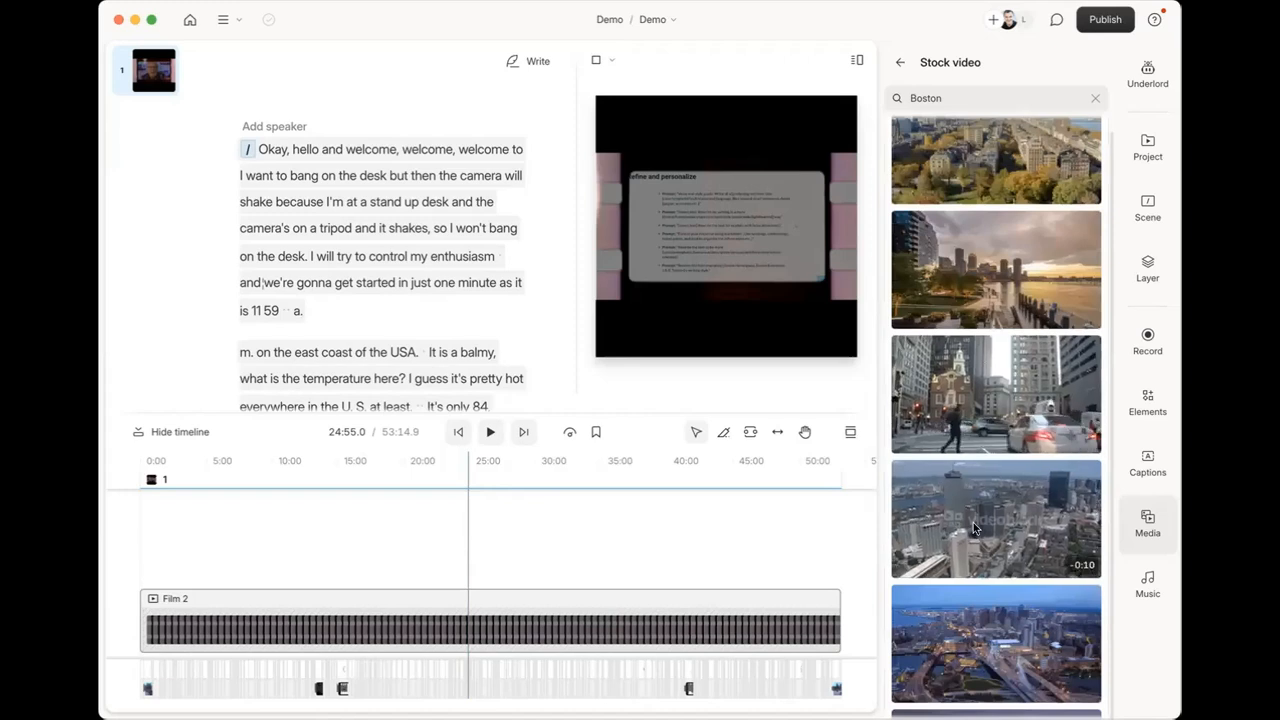
scroll(973, 522, down, 5)
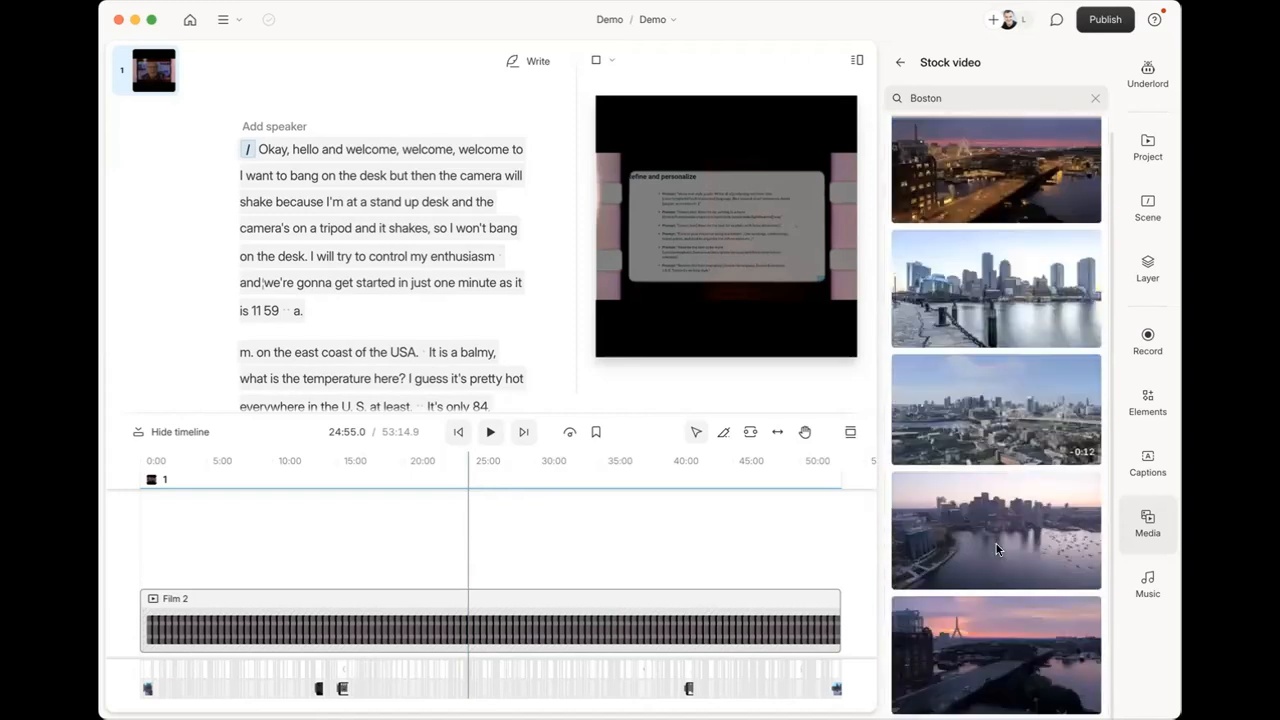
scroll(992, 525, down, 3)
scroll(991, 512, down, 4)
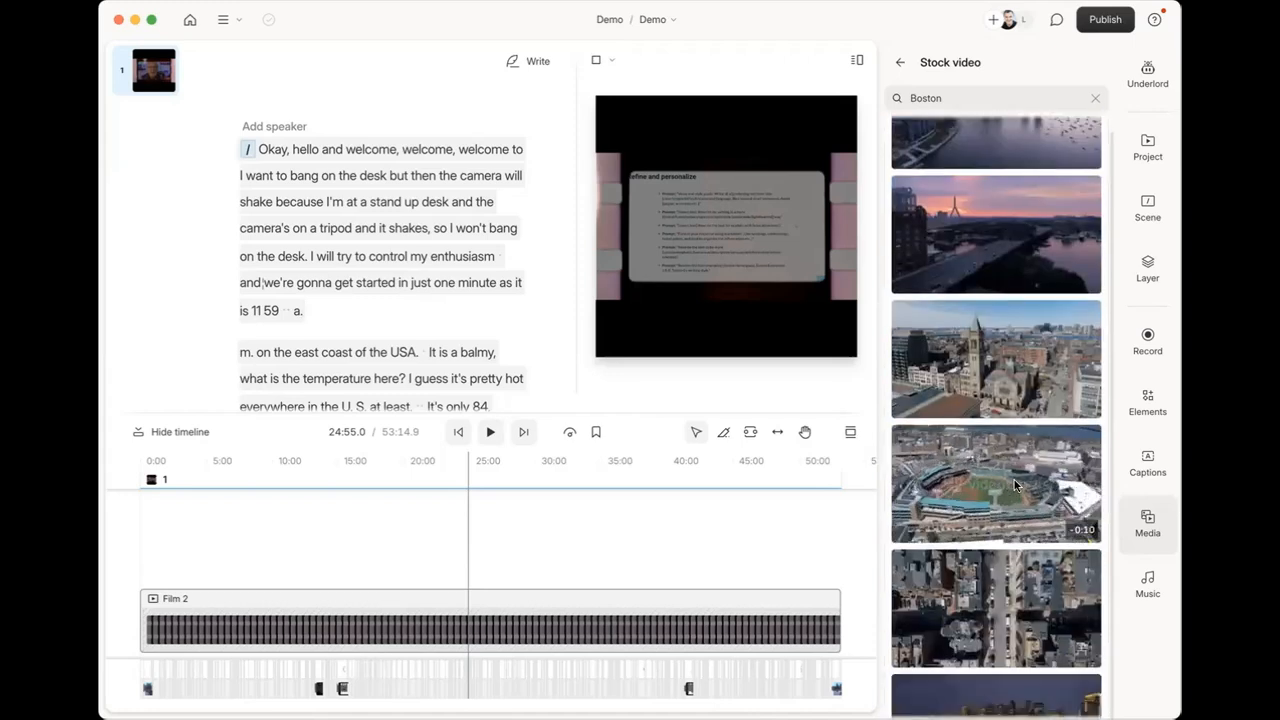
scroll(1015, 490, down, 8)
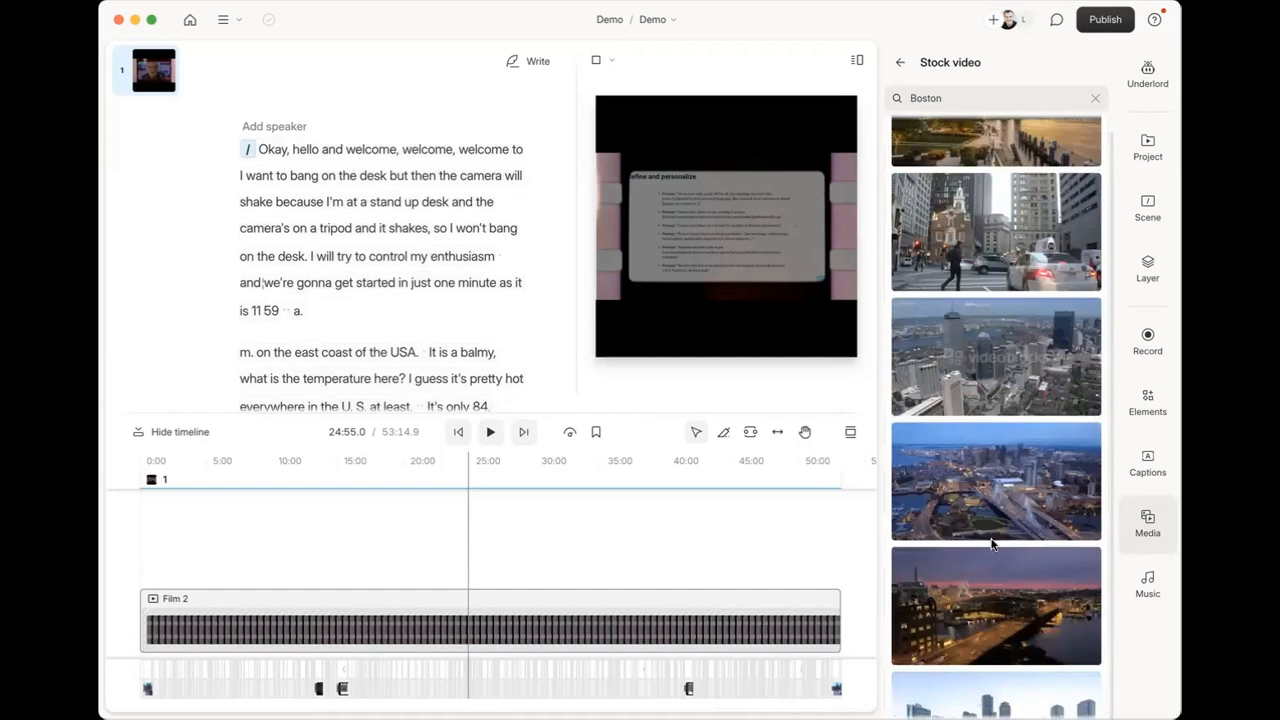
View the available music tracks and sound effects.
click(1148, 588)
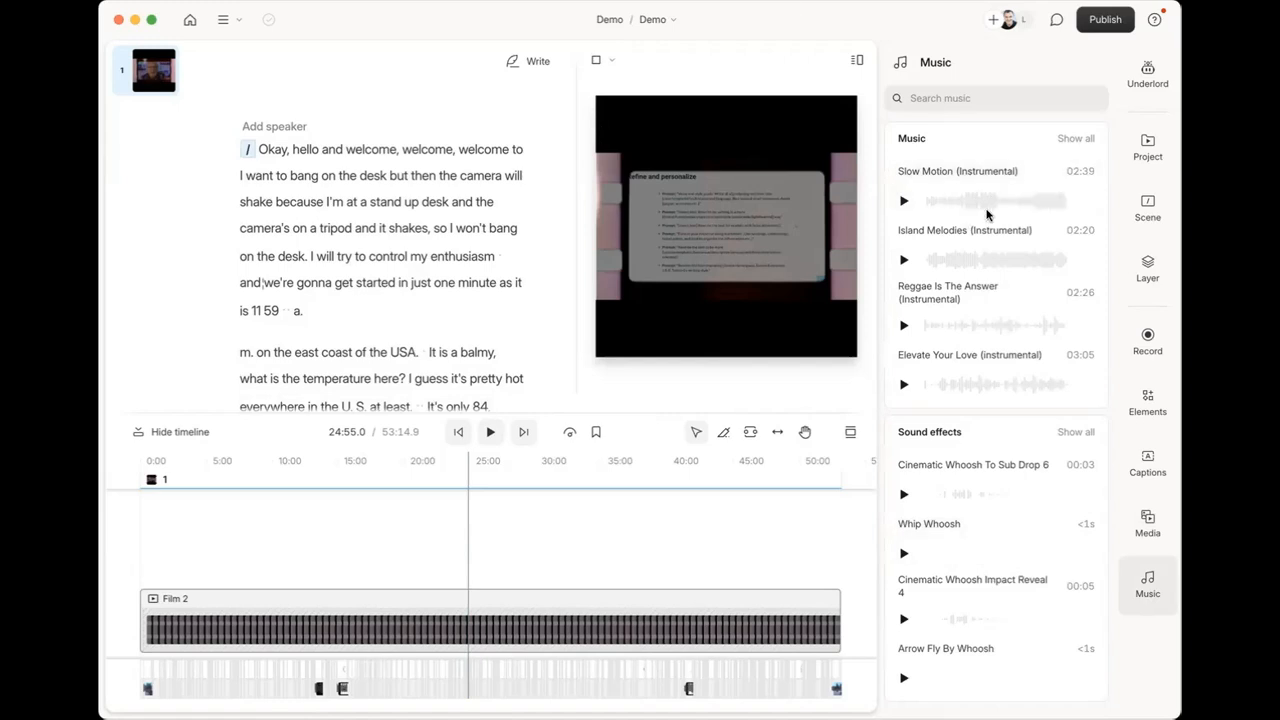
mouse_move(1004, 208)
Review the Underlord tools from Sound Good through Write, and view the help options.
click(1147, 76)
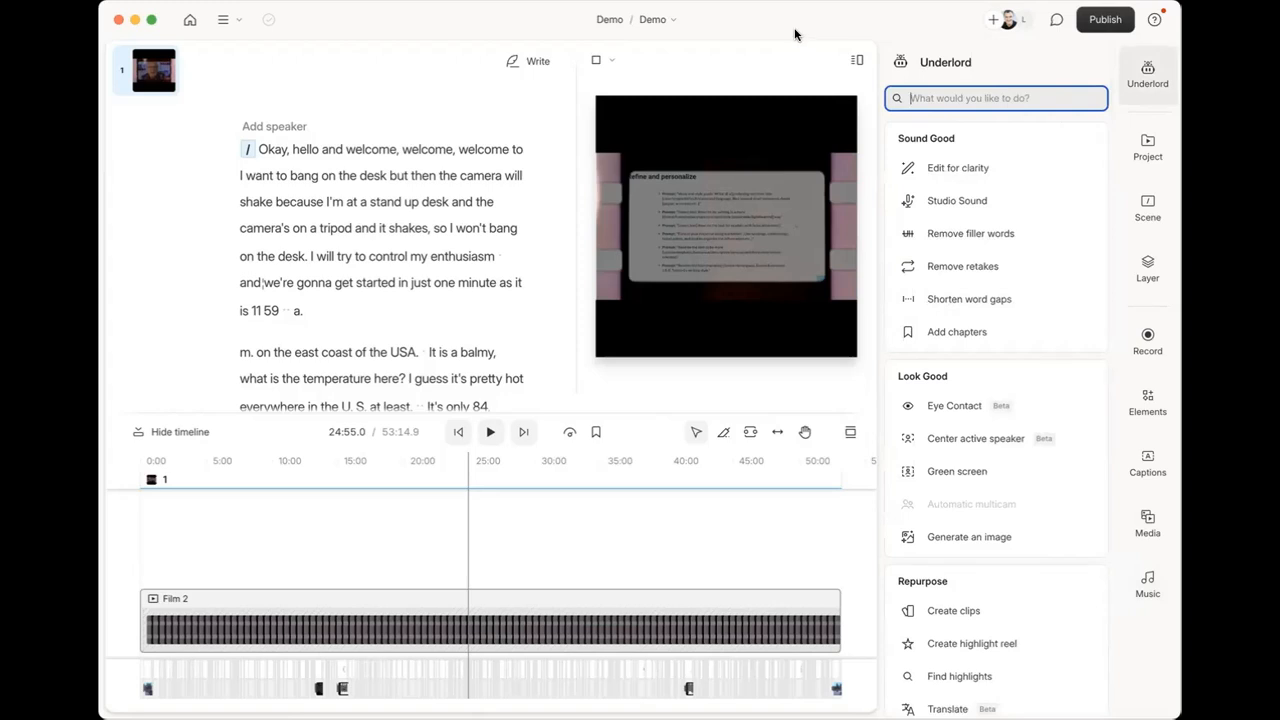
click(747, 22)
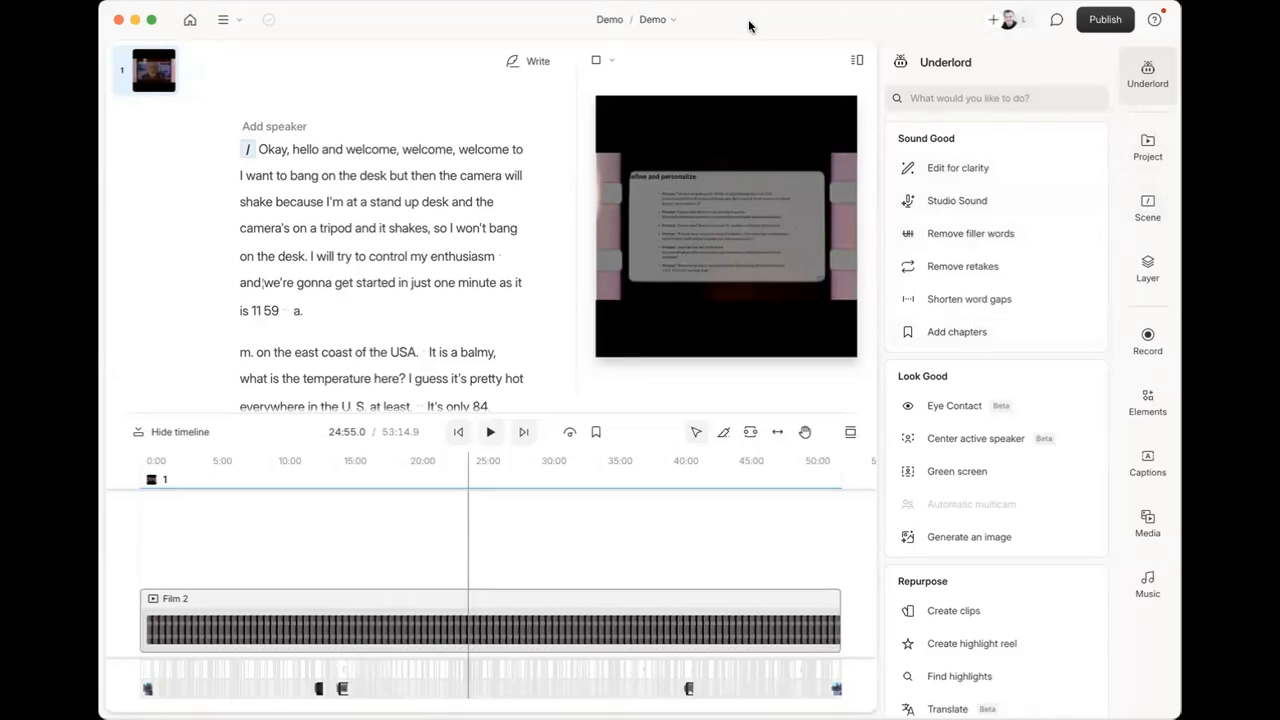
scroll(1020, 652, down, 5)
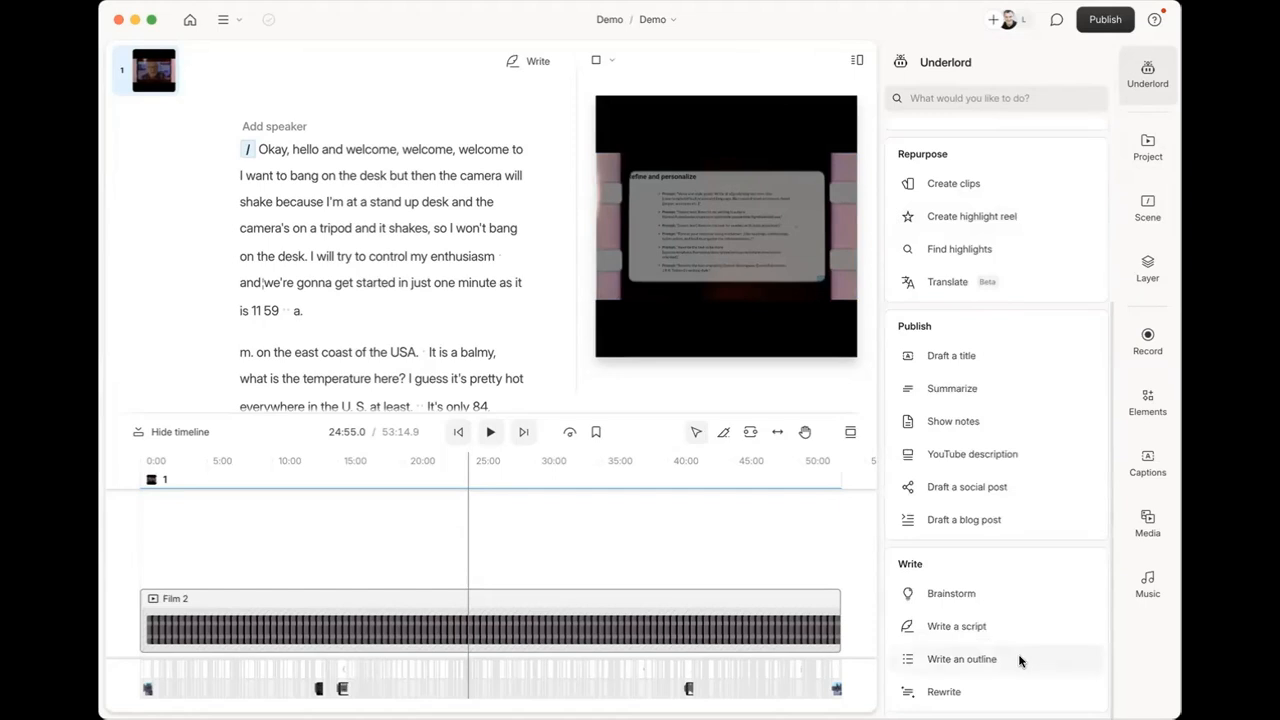
scroll(1020, 652, up, 5)
click(770, 240)
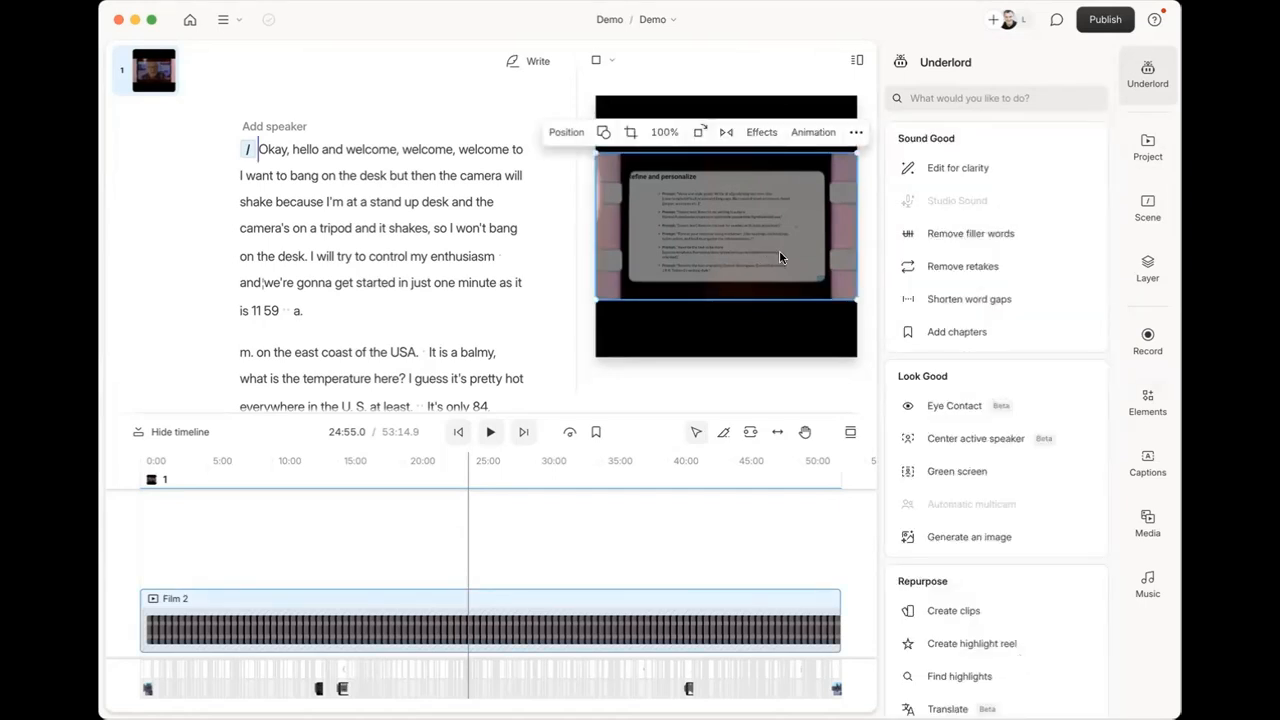
click(1155, 20)
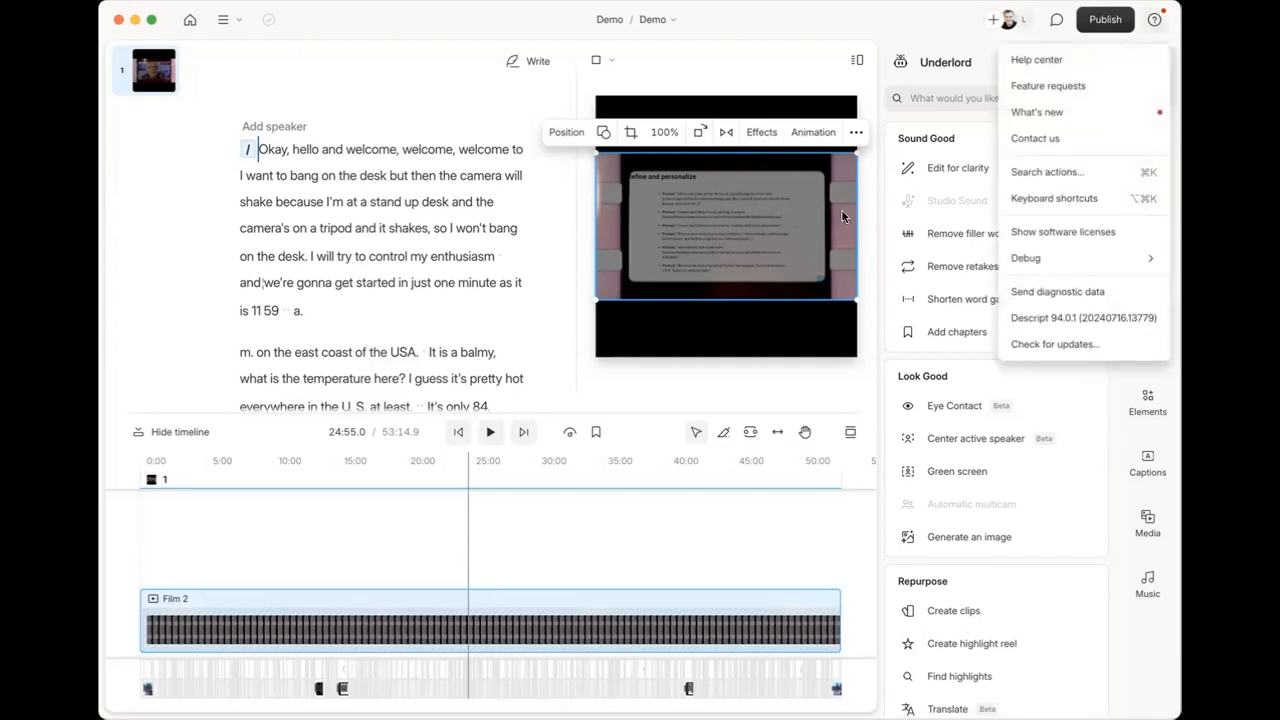